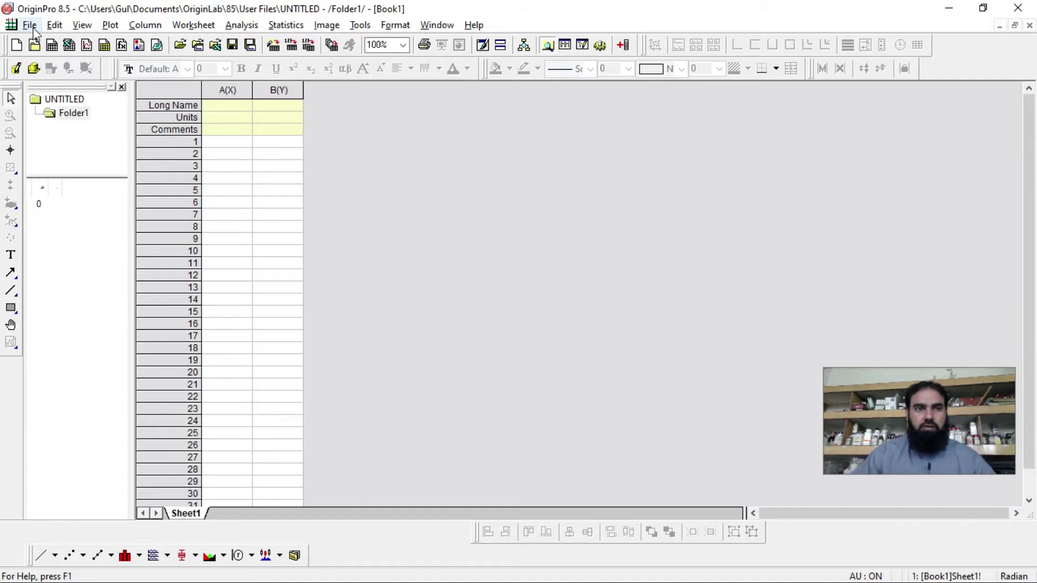
Browse the Plot > Line and File menus, then close them without choosing anything
{"action": "left_click", "coordinate": [32, 29]}
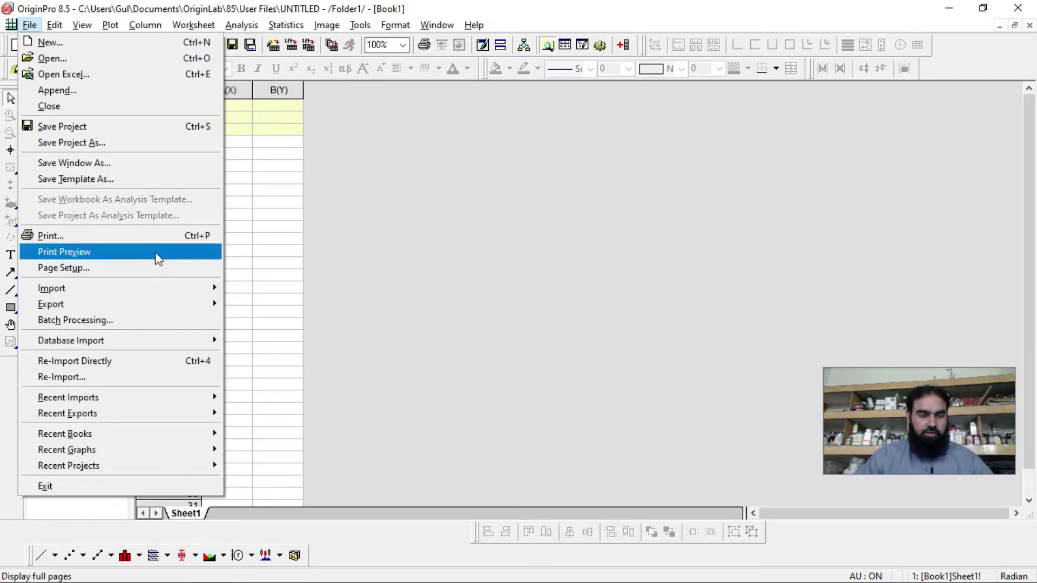
{"action": "mouse_move", "coordinate": [171, 289]}
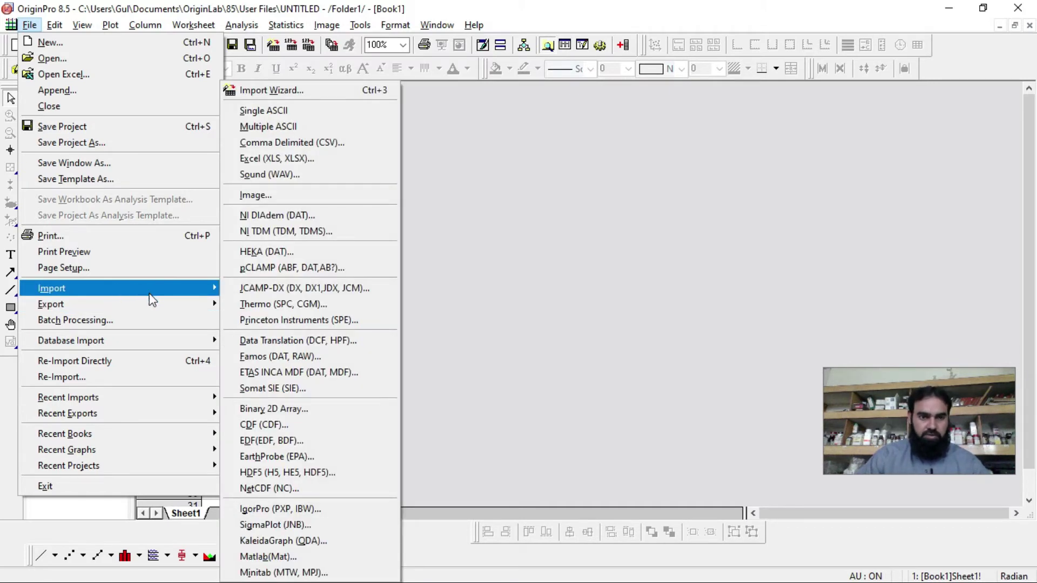
{"action": "mouse_move", "coordinate": [121, 305]}
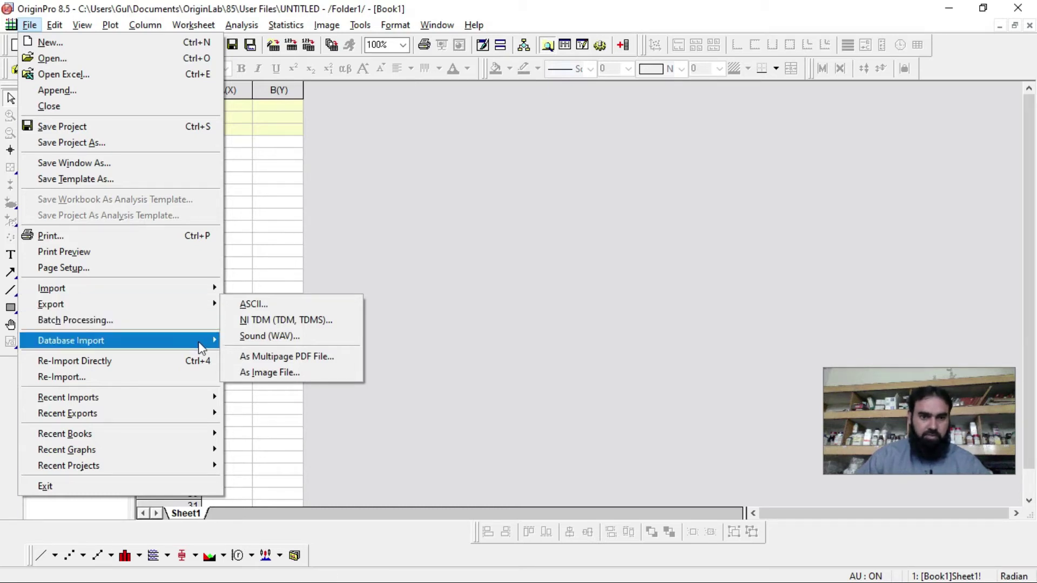
{"action": "mouse_move", "coordinate": [54, 26]}
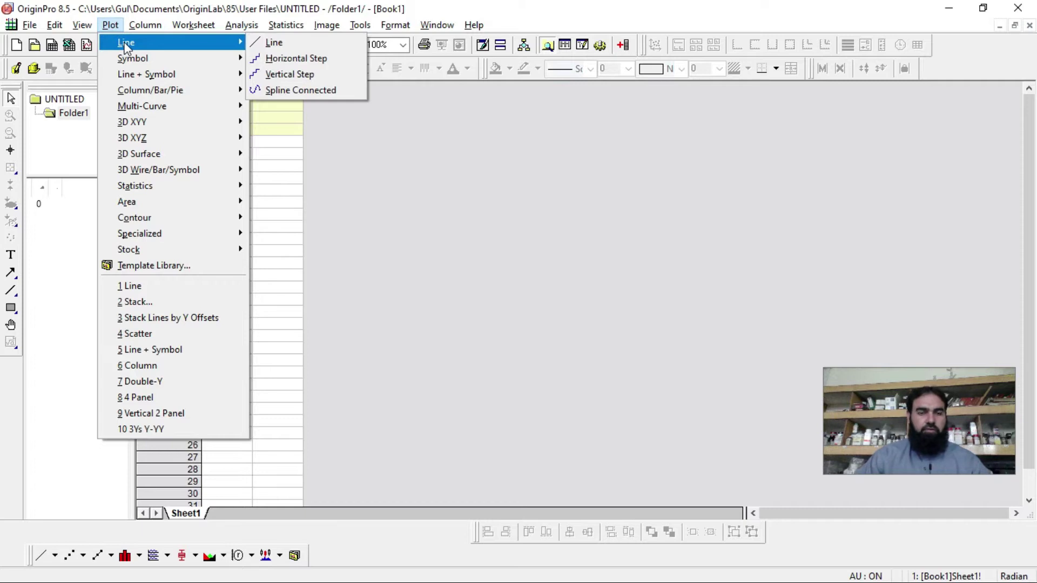
{"action": "left_click", "coordinate": [390, 174]}
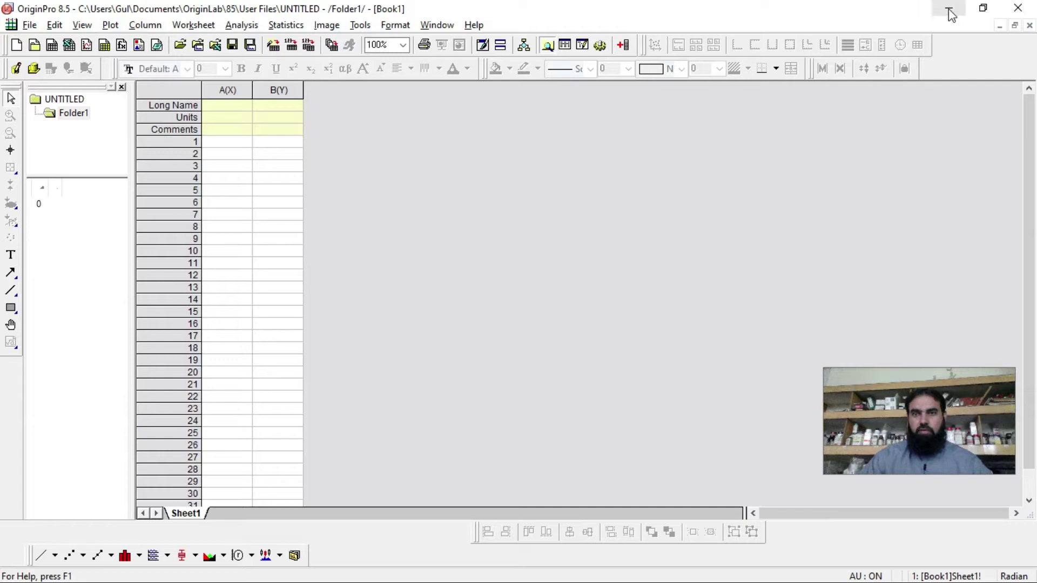
{"action": "left_click", "coordinate": [30, 25]}
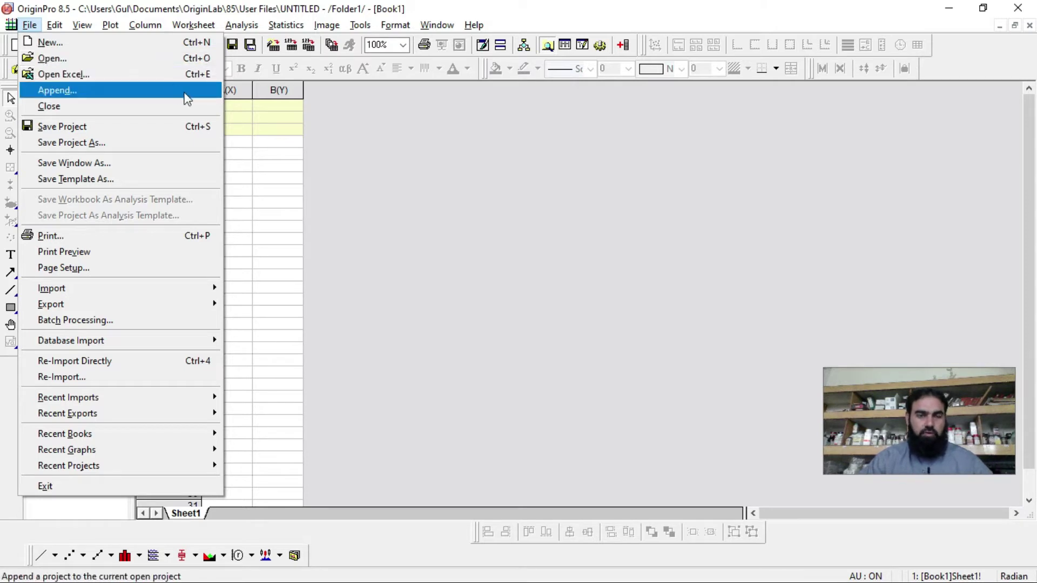
{"action": "left_click", "coordinate": [393, 157]}
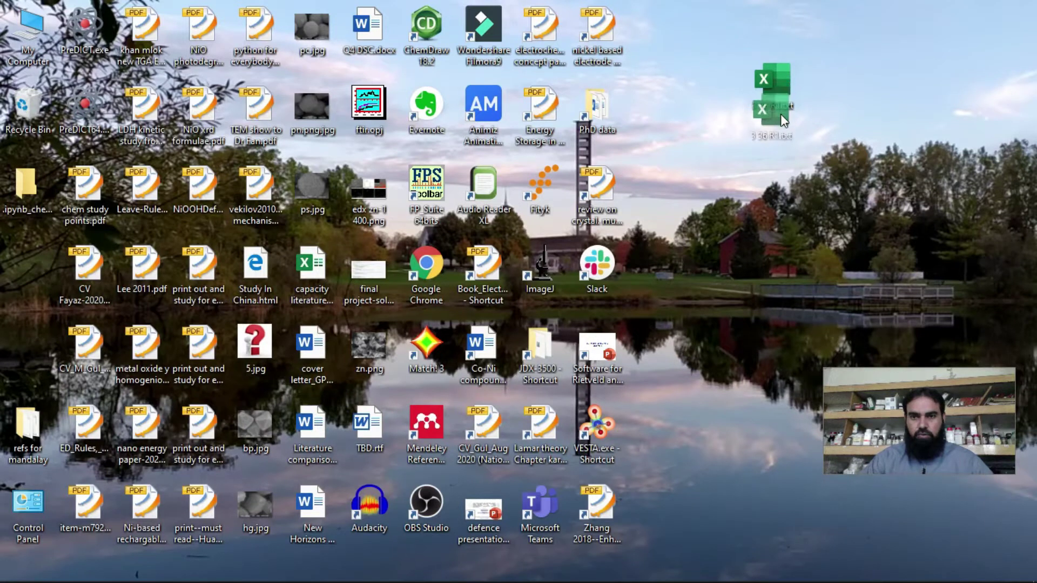
Drag 3 36 R1.txt from the desktop into the empty Book1 worksheet, then minimize OriginPro
{"action": "left_click_drag", "start_coordinate": [733, 346], "coordinate": [750, 265]}
{"action": "left_click_drag", "start_coordinate": [641, 514], "coordinate": [331, 332]}
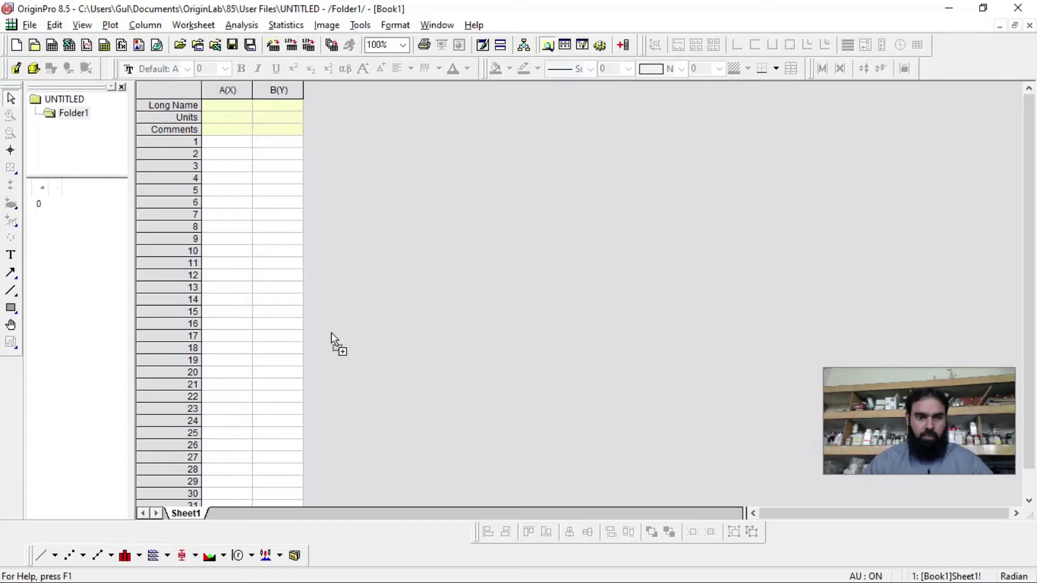
{"action": "left_click_drag", "start_coordinate": [262, 156], "coordinate": [260, 156]}
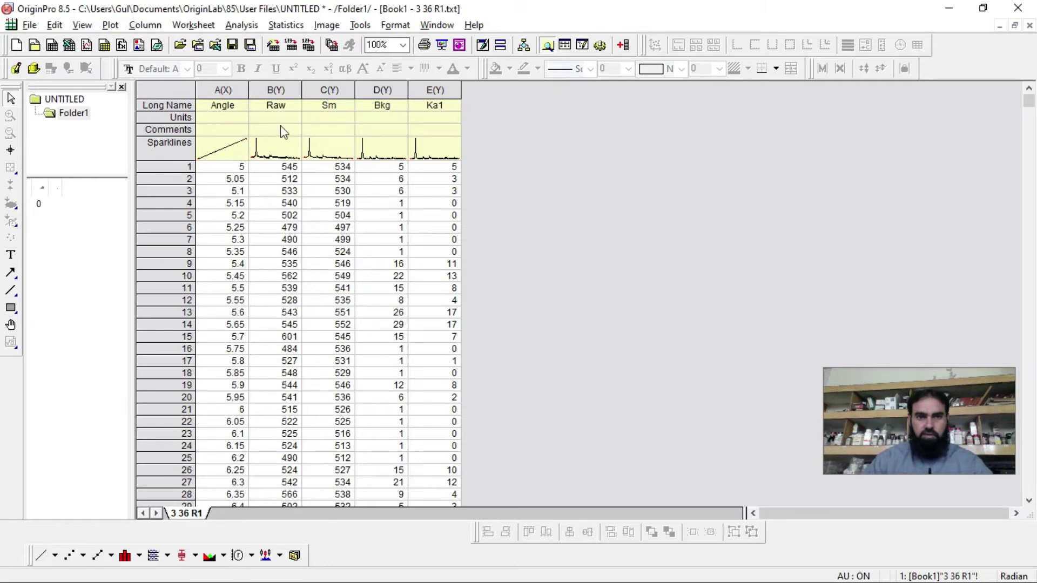
{"action": "left_click", "coordinate": [952, 11]}
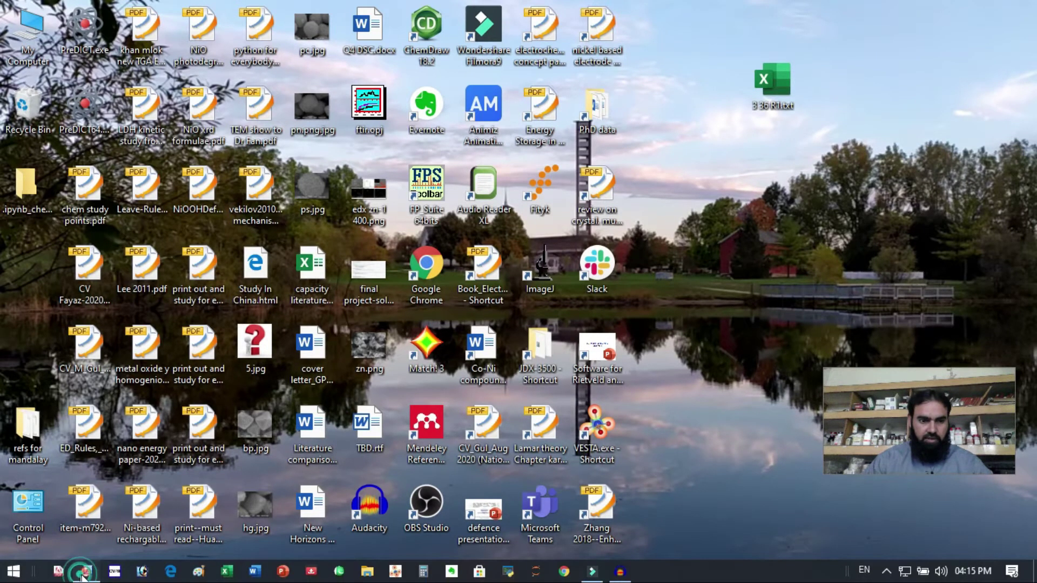
Restore the OriginPro window and select the A(X) Angle column
{"action": "left_click", "coordinate": [82, 572]}
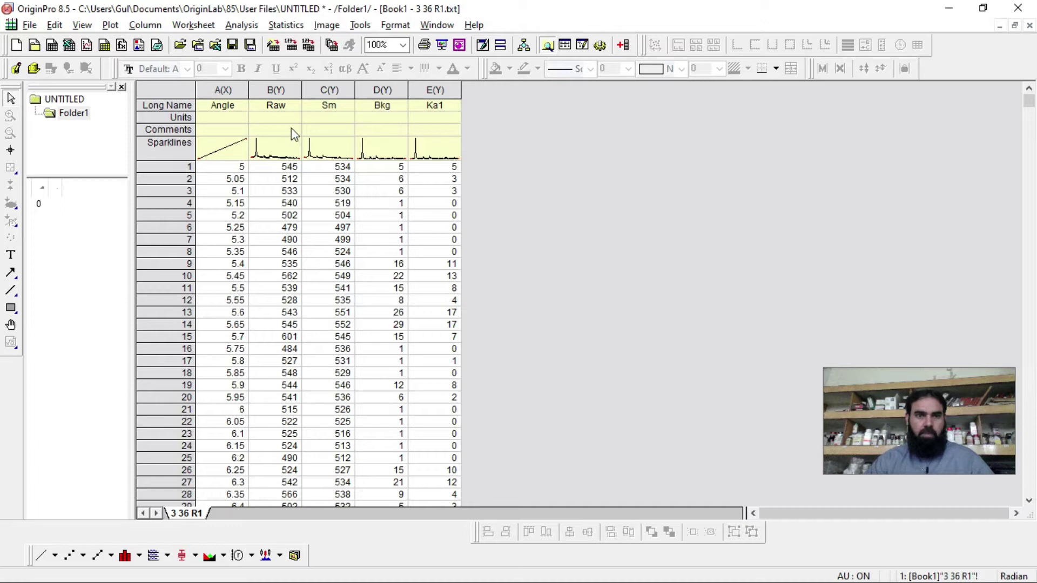
{"action": "left_click", "coordinate": [228, 92]}
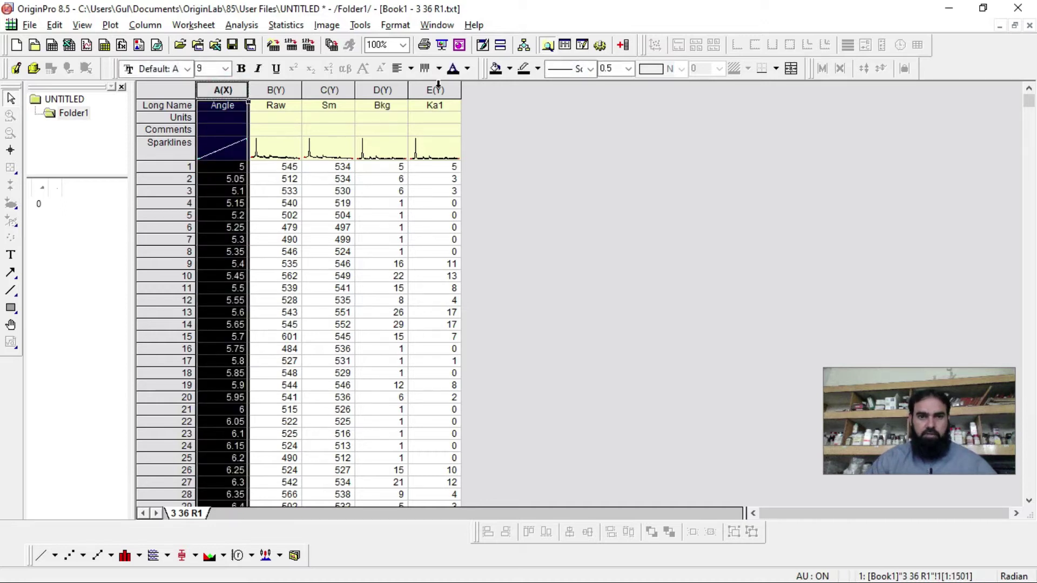
Add the Sm column to the selection and plot it against Angle as a line graph
{"action": "left_click", "coordinate": [338, 91], "text": "ctrl"}
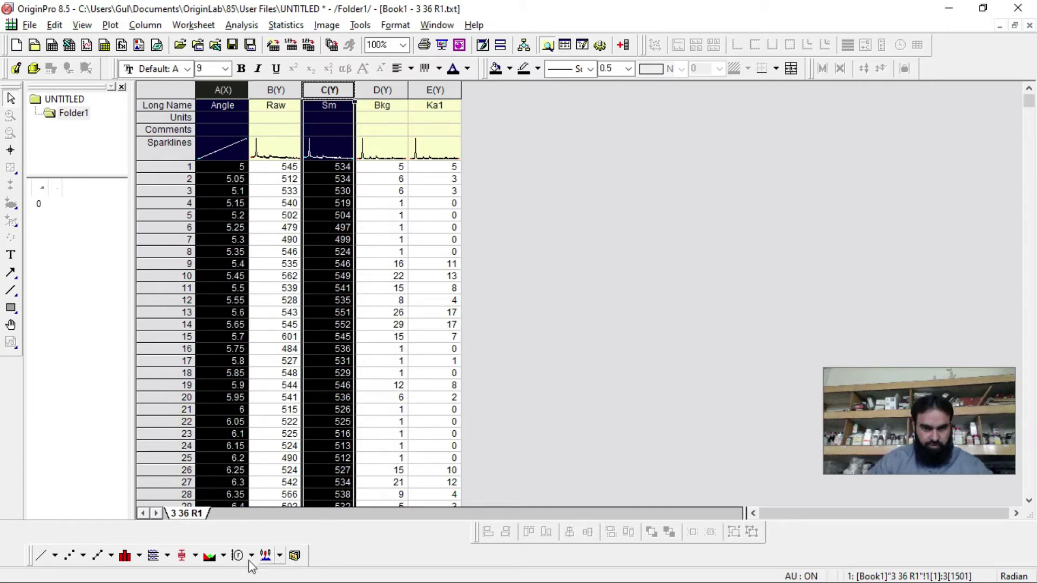
{"action": "left_click", "coordinate": [42, 556]}
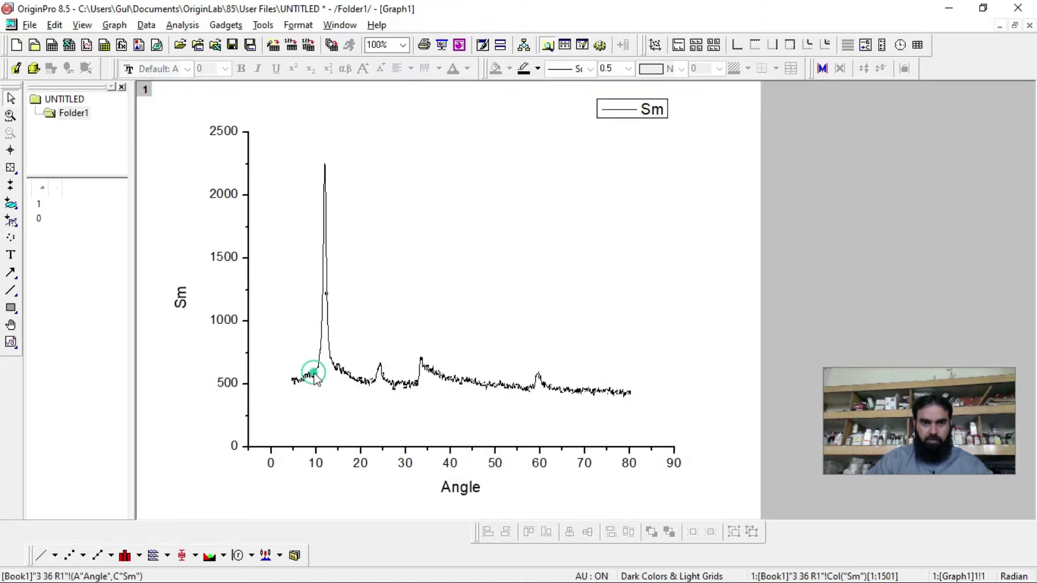
Switch the Sm curve to scatter, then to line+symbol, and view the column/bar chart types
{"action": "left_click", "coordinate": [72, 557]}
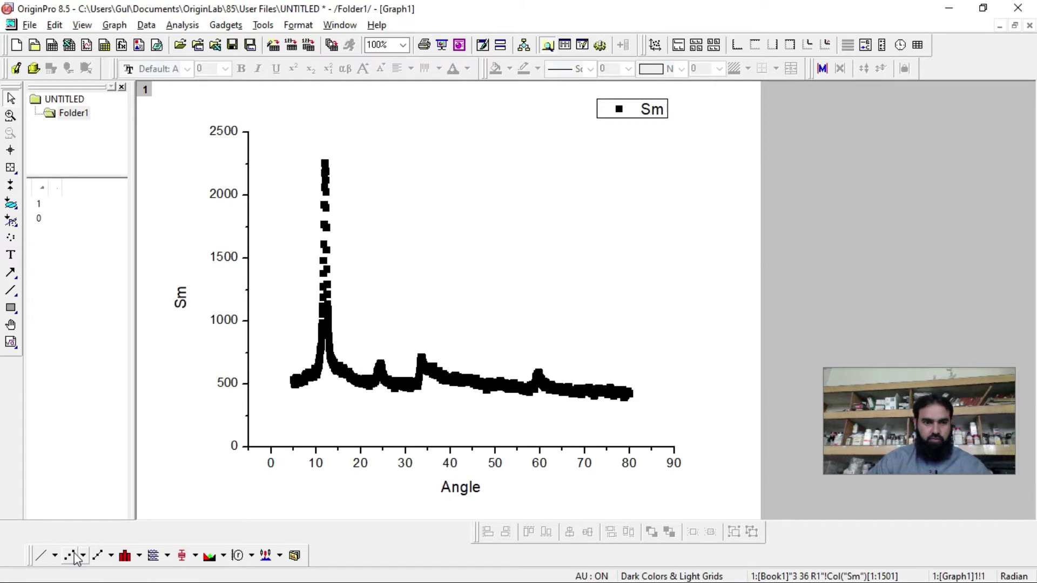
{"action": "left_click", "coordinate": [97, 556]}
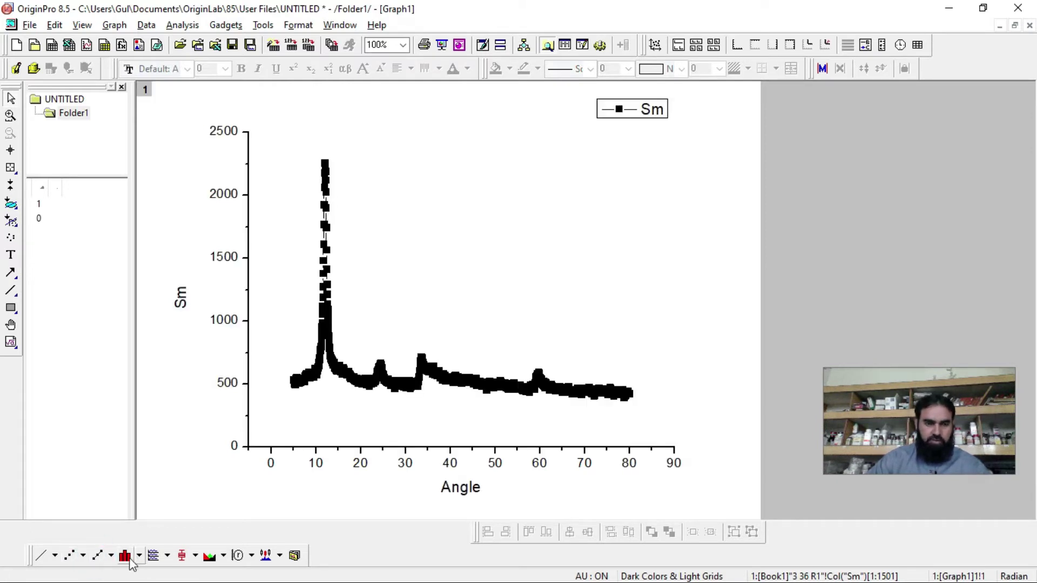
{"action": "left_click", "coordinate": [140, 556]}
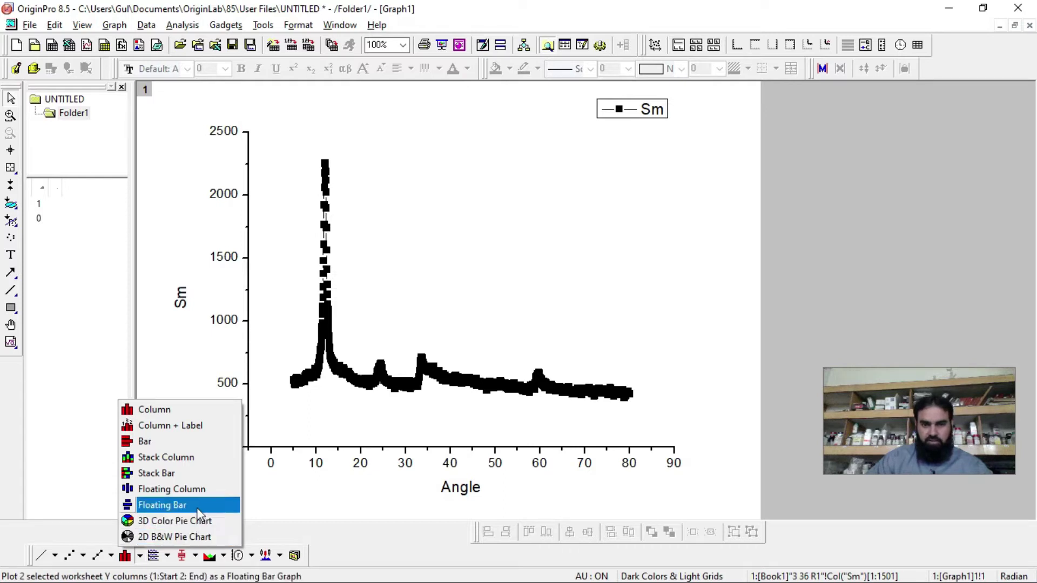
{"action": "left_click", "coordinate": [167, 558]}
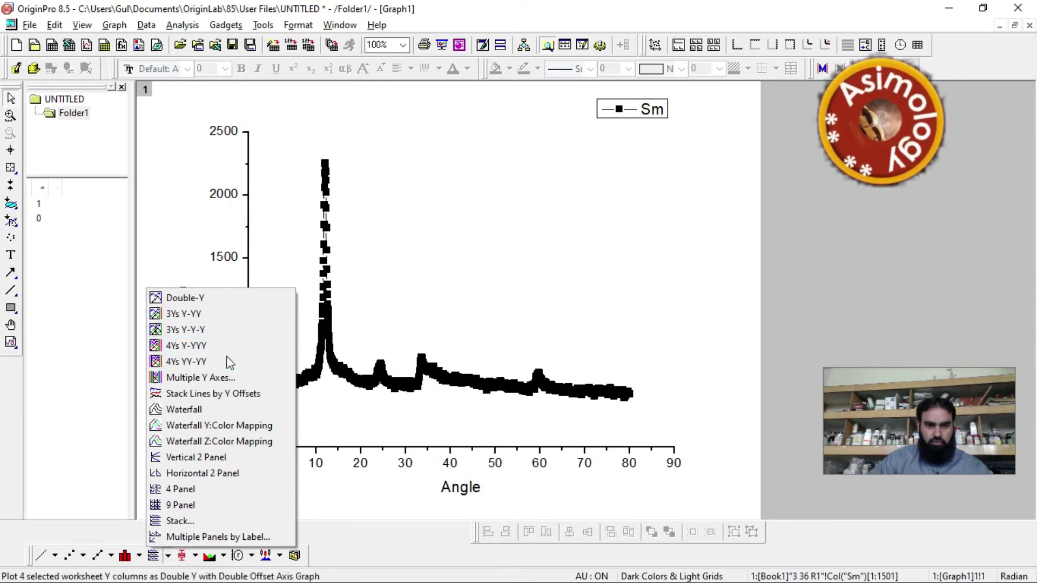
{"action": "left_click", "coordinate": [195, 558]}
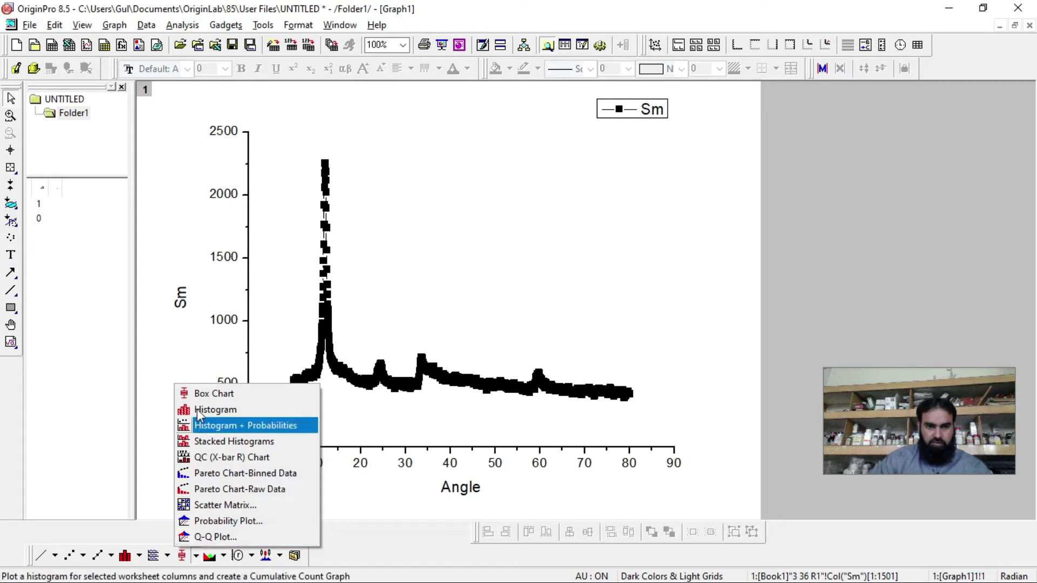
{"action": "left_click", "coordinate": [224, 557]}
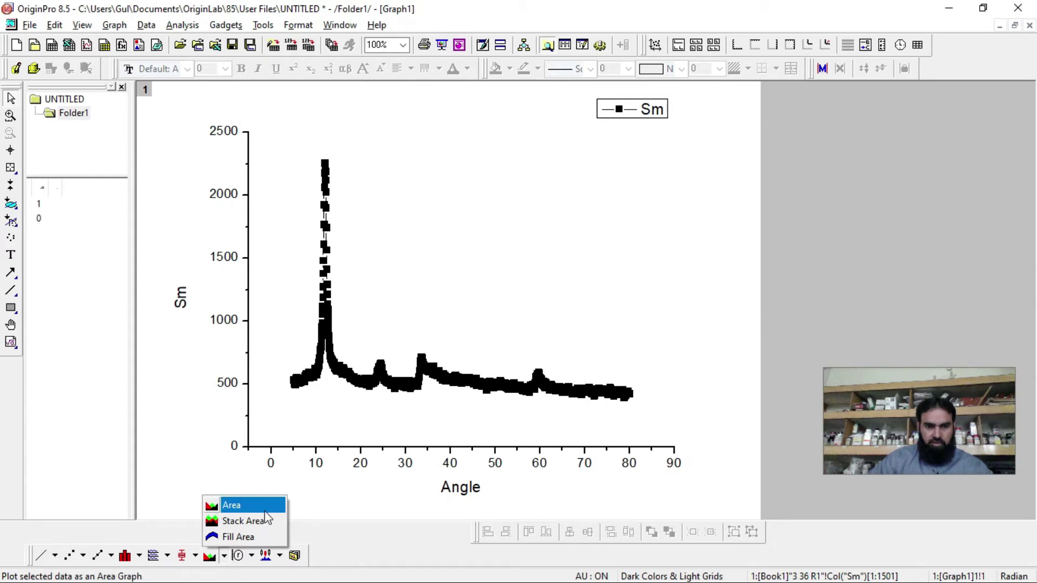
{"action": "left_click", "coordinate": [251, 556]}
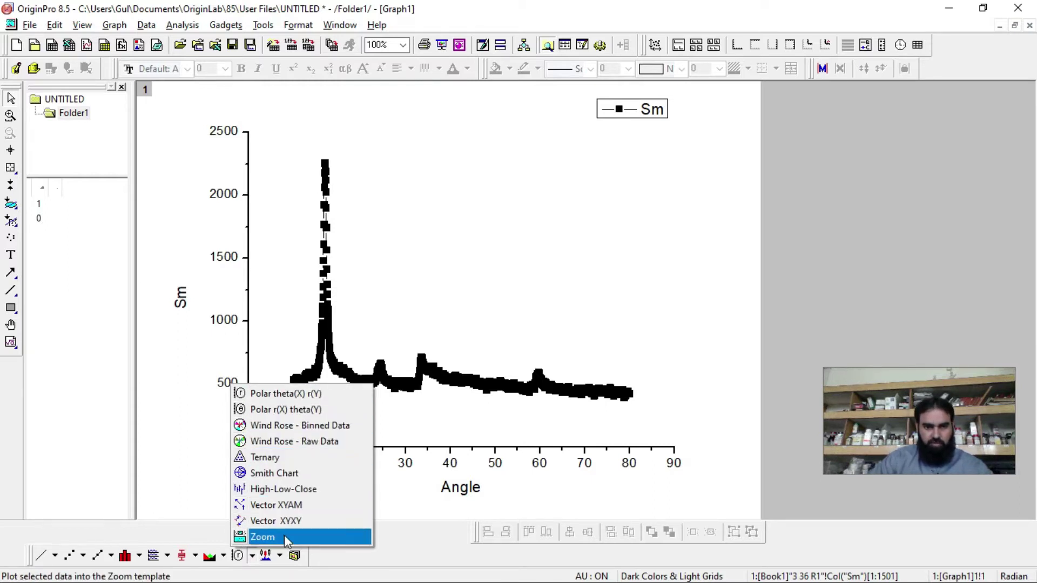
{"action": "left_click", "coordinate": [279, 556]}
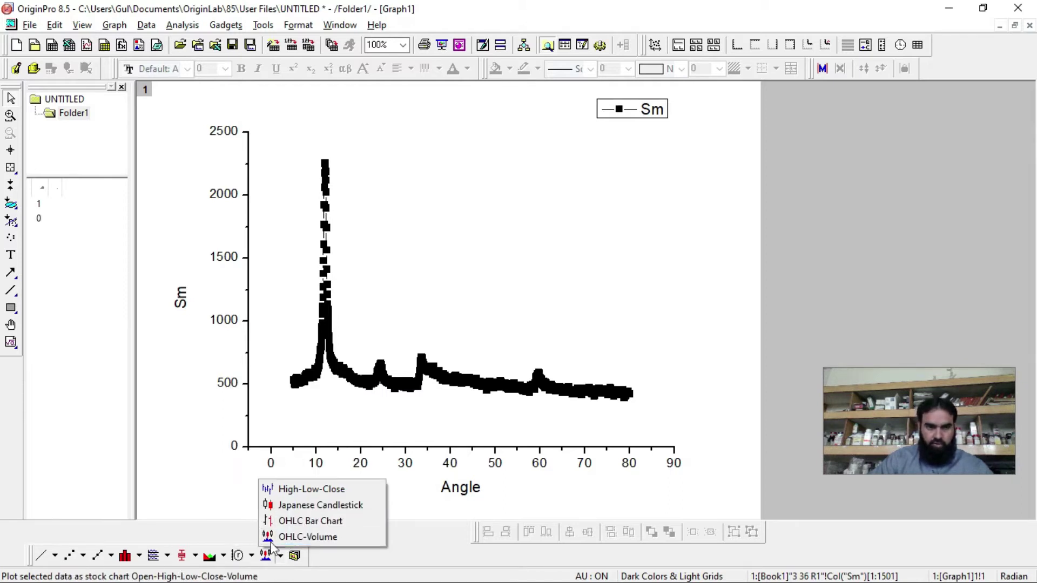
{"action": "left_click", "coordinate": [114, 25]}
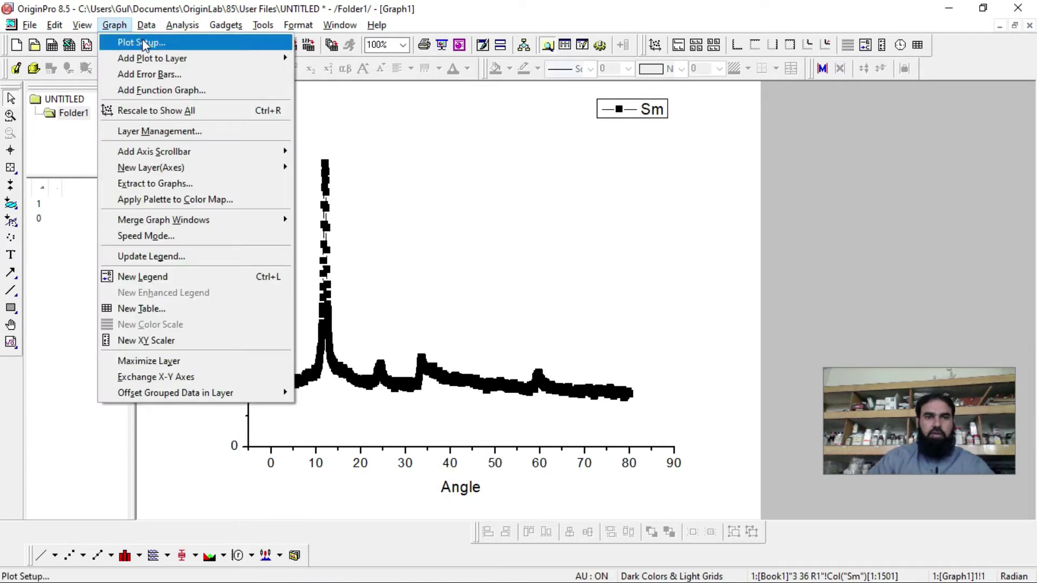
{"action": "mouse_move", "coordinate": [197, 58]}
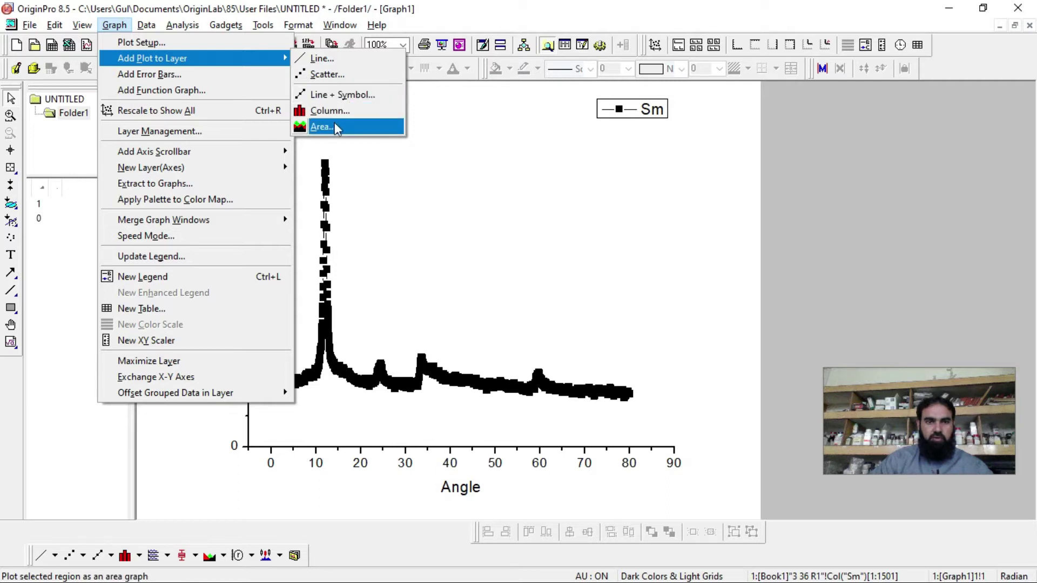
{"action": "mouse_move", "coordinate": [233, 63]}
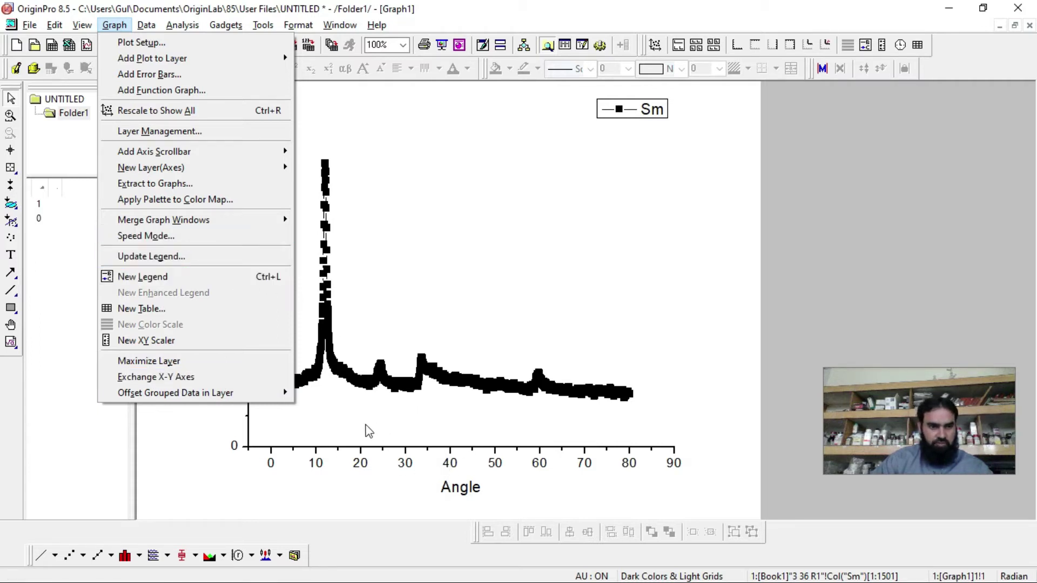
{"action": "left_click", "coordinate": [145, 30]}
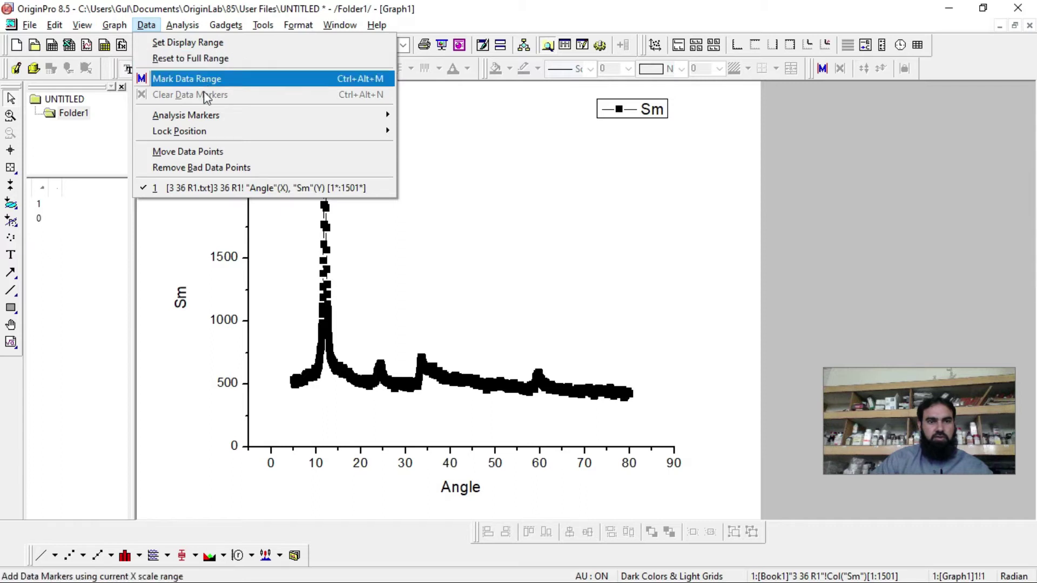
Dismiss the plotted-datasets list and open the Analysis menu
{"action": "mouse_move", "coordinate": [229, 122]}
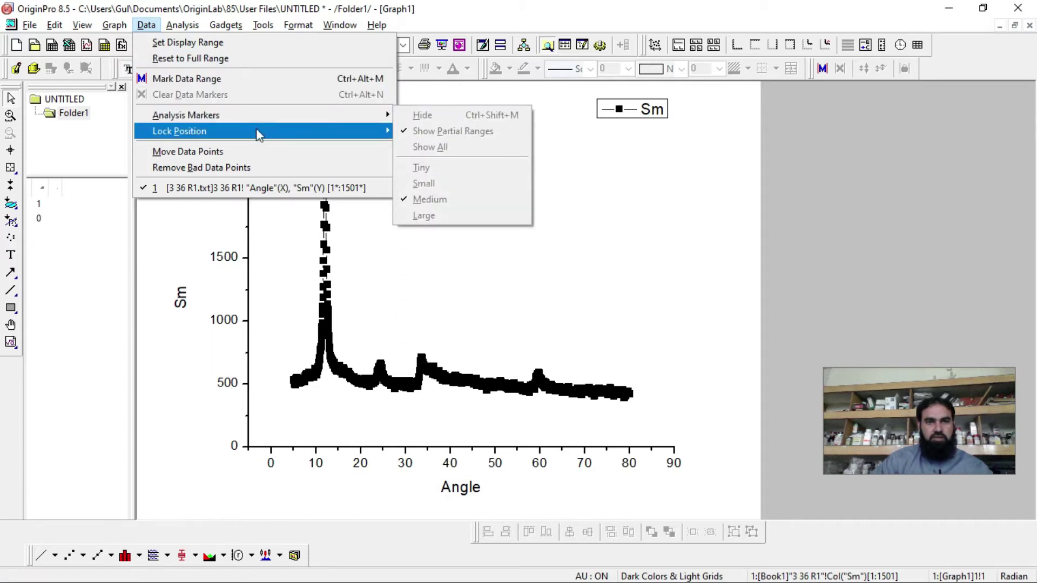
{"action": "mouse_move", "coordinate": [257, 135]}
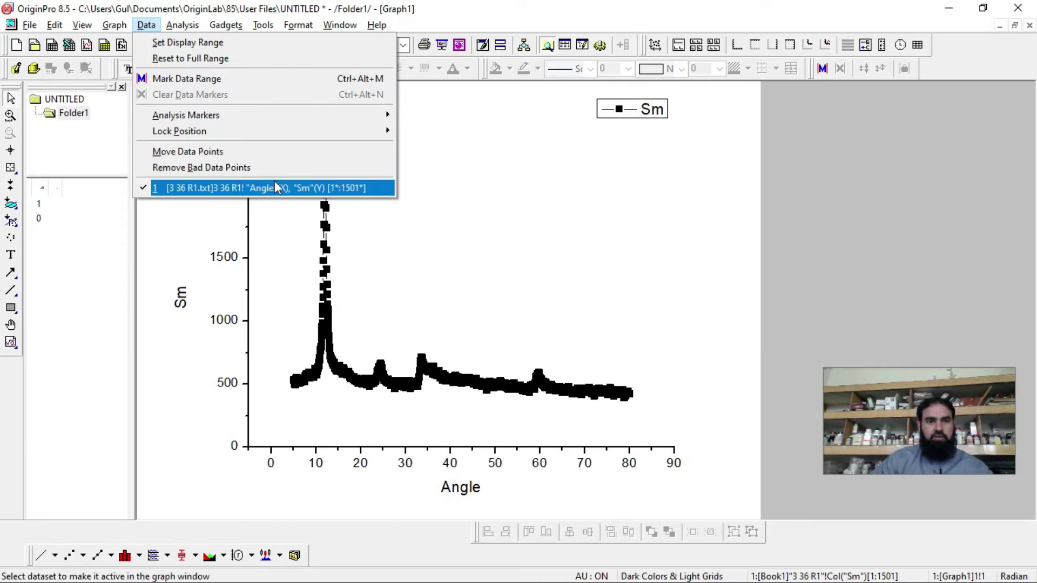
{"action": "left_click", "coordinate": [190, 168]}
{"action": "left_click", "coordinate": [175, 27]}
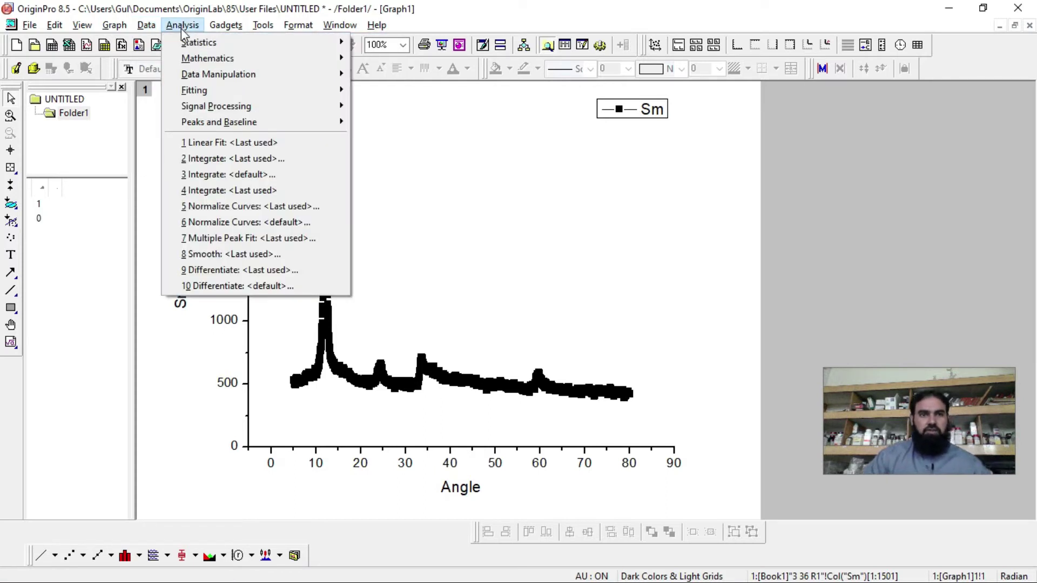
{"action": "mouse_move", "coordinate": [190, 40]}
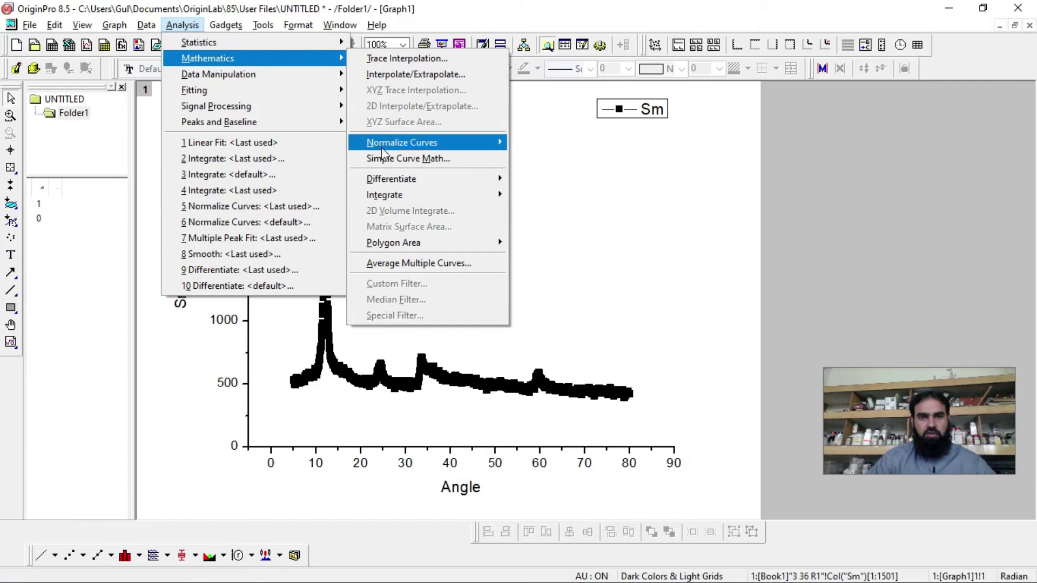
{"action": "mouse_move", "coordinate": [410, 150]}
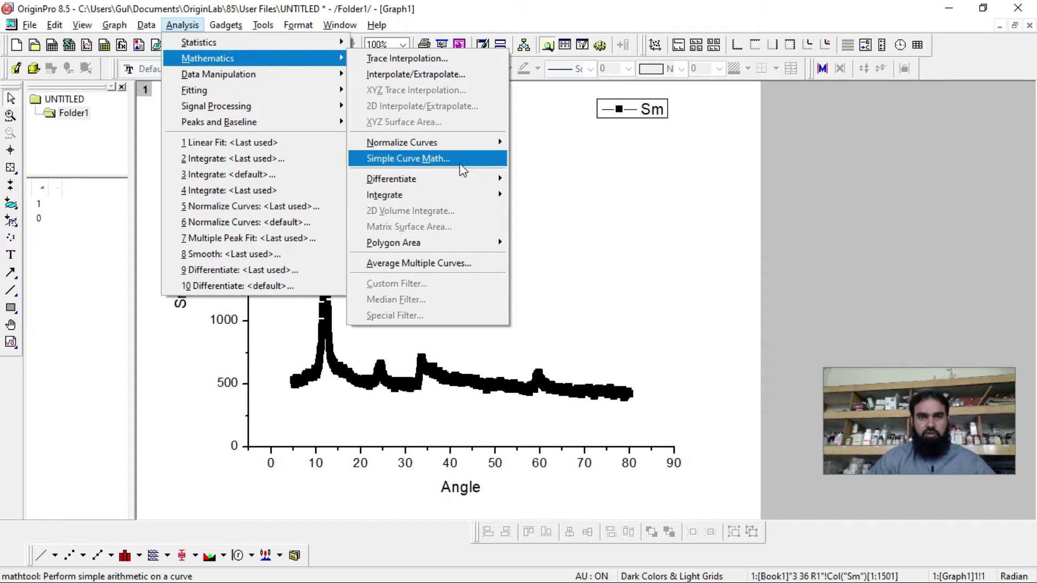
{"action": "mouse_move", "coordinate": [465, 179]}
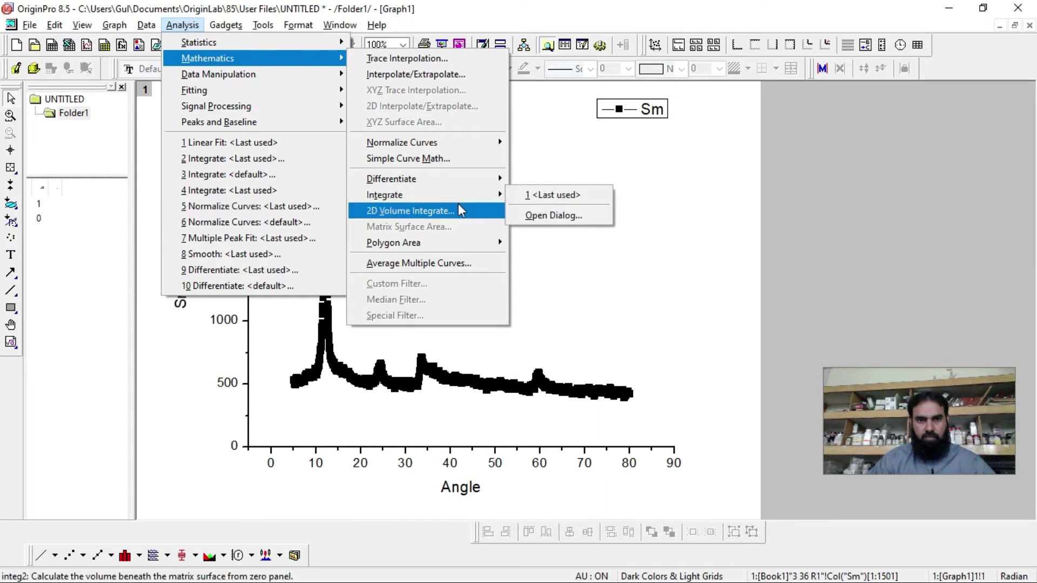
{"action": "mouse_move", "coordinate": [441, 249]}
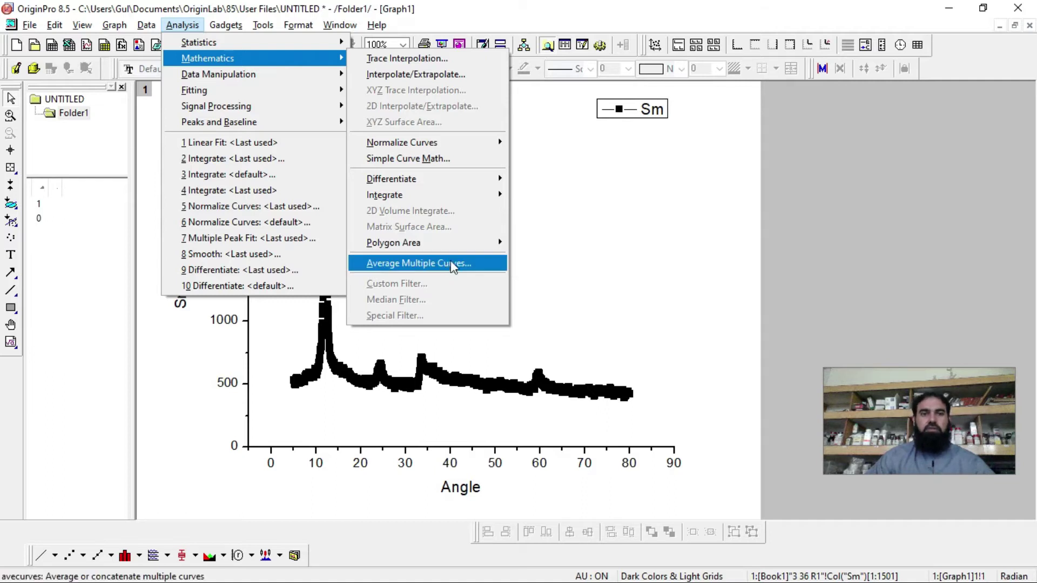
{"action": "mouse_move", "coordinate": [305, 79]}
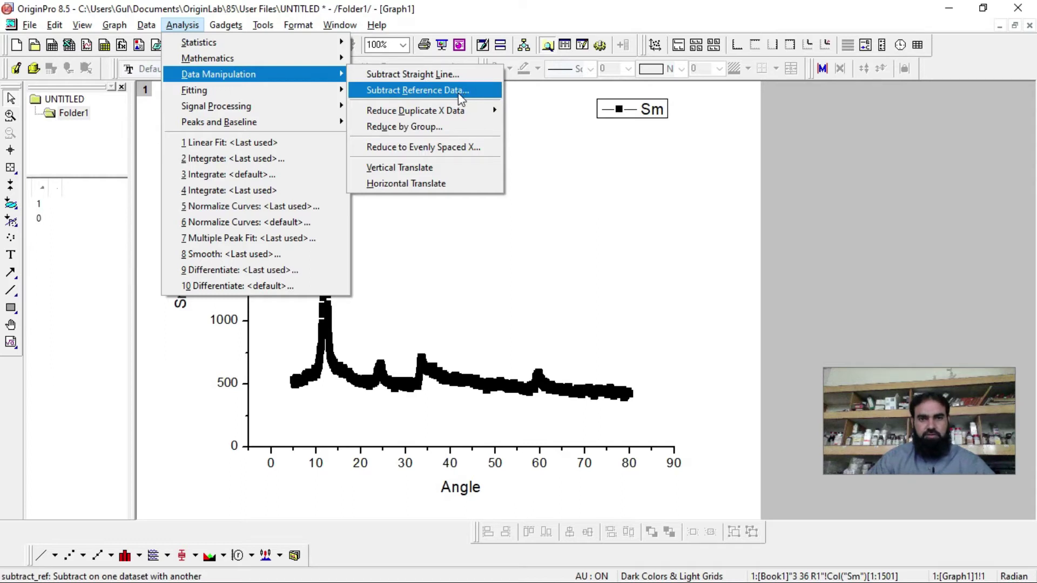
{"action": "mouse_move", "coordinate": [407, 114]}
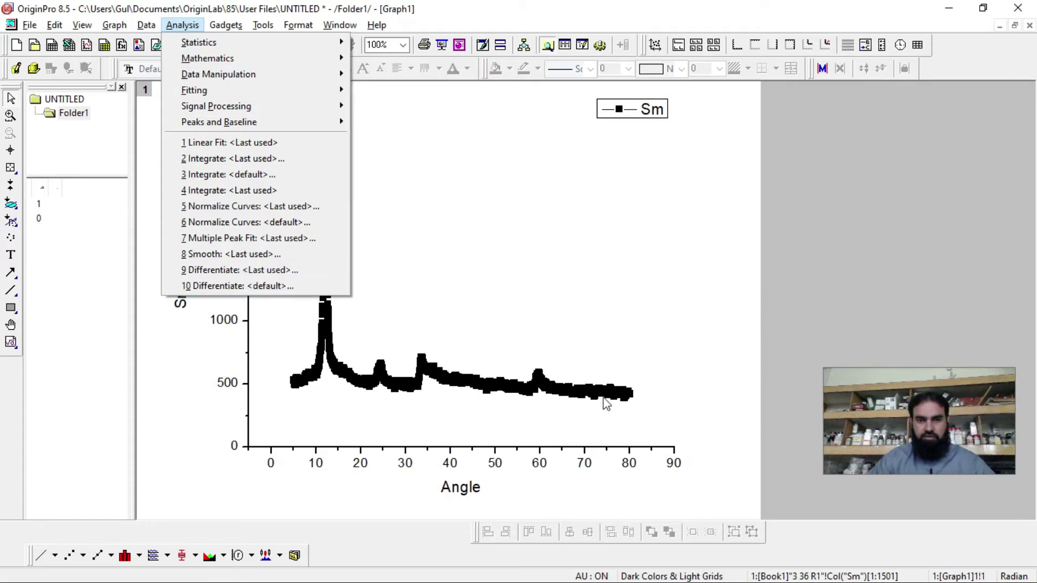
{"action": "mouse_move", "coordinate": [264, 89]}
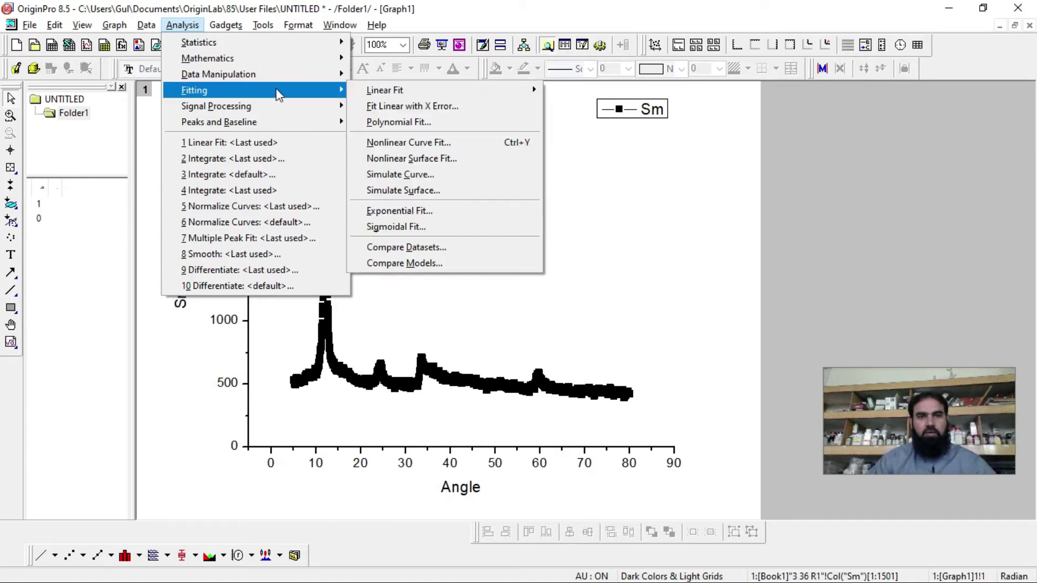
{"action": "mouse_move", "coordinate": [399, 95]}
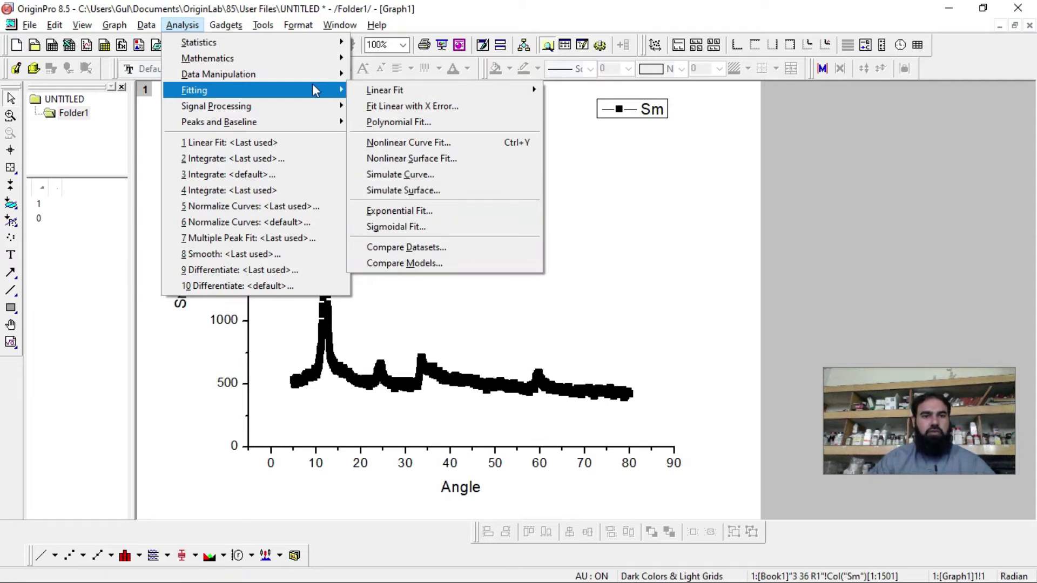
{"action": "mouse_move", "coordinate": [259, 108]}
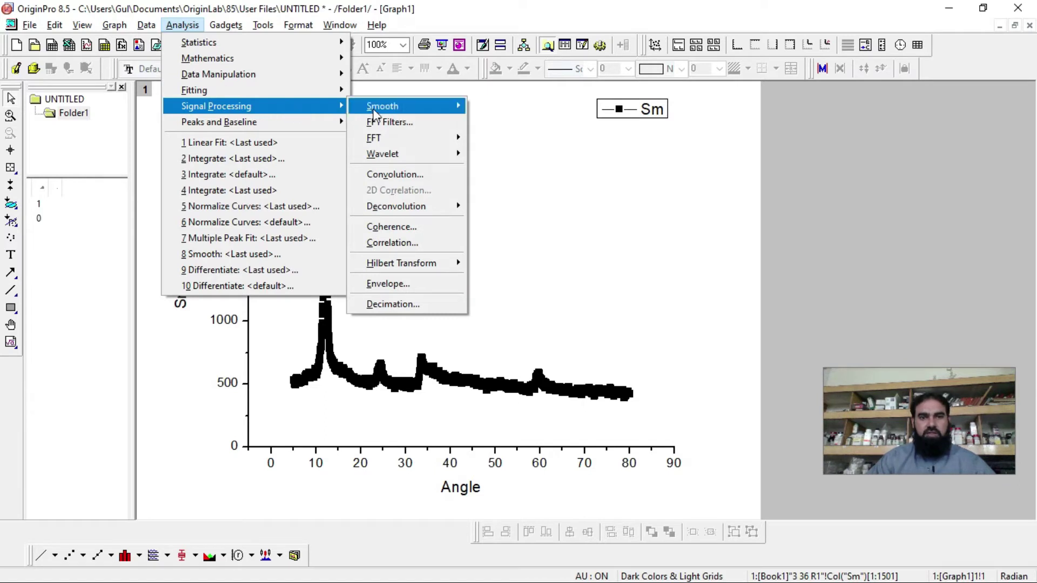
{"action": "mouse_move", "coordinate": [409, 113]}
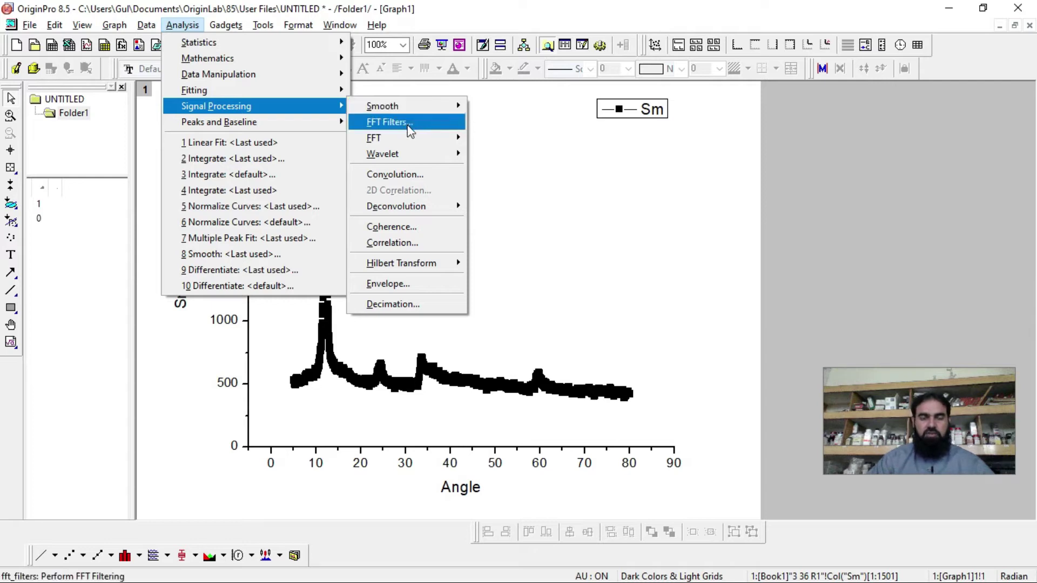
{"action": "mouse_move", "coordinate": [383, 140]}
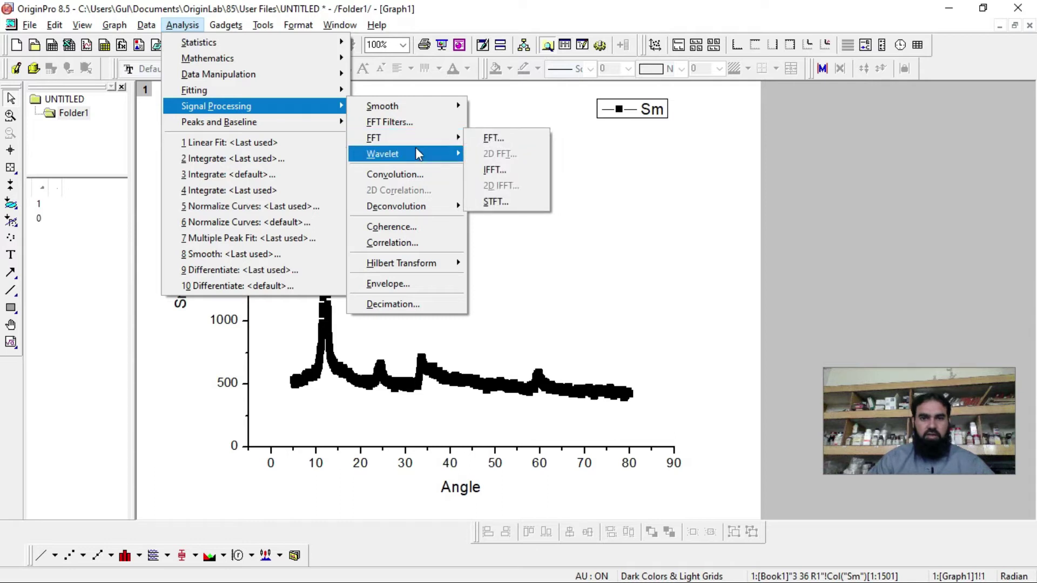
{"action": "mouse_move", "coordinate": [416, 150]}
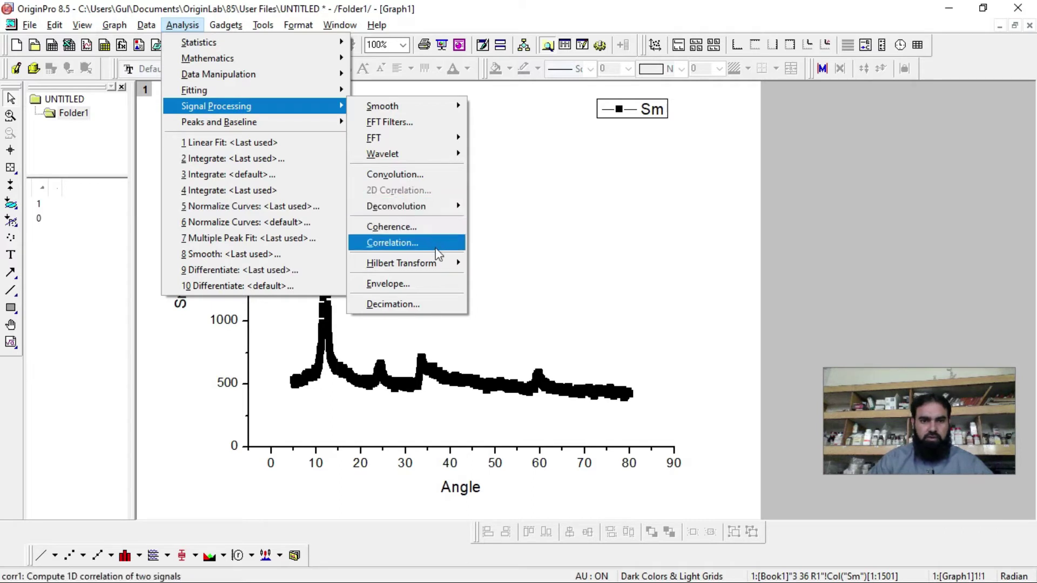
{"action": "mouse_move", "coordinate": [416, 272]}
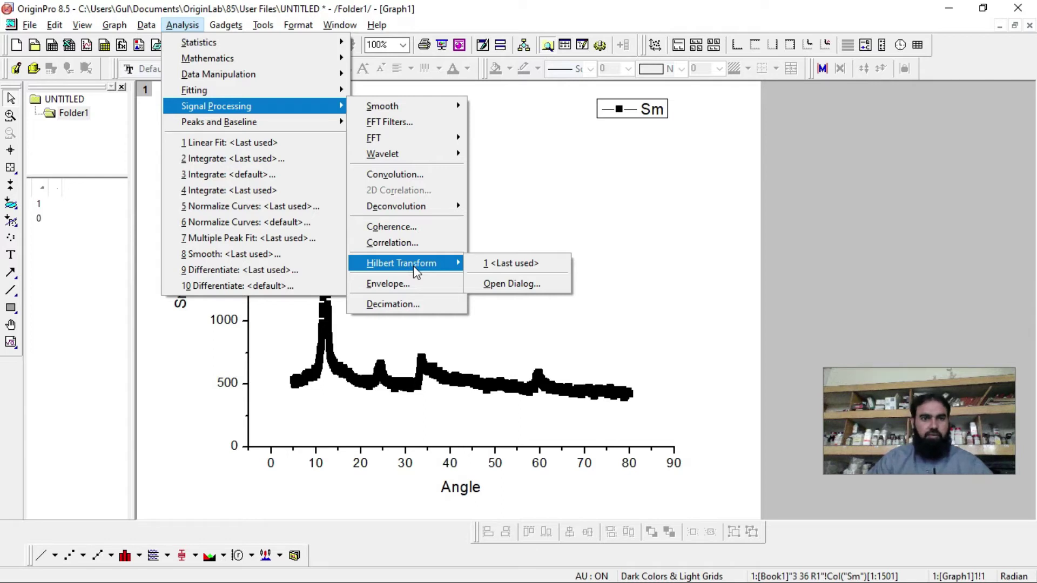
{"action": "mouse_move", "coordinate": [328, 124]}
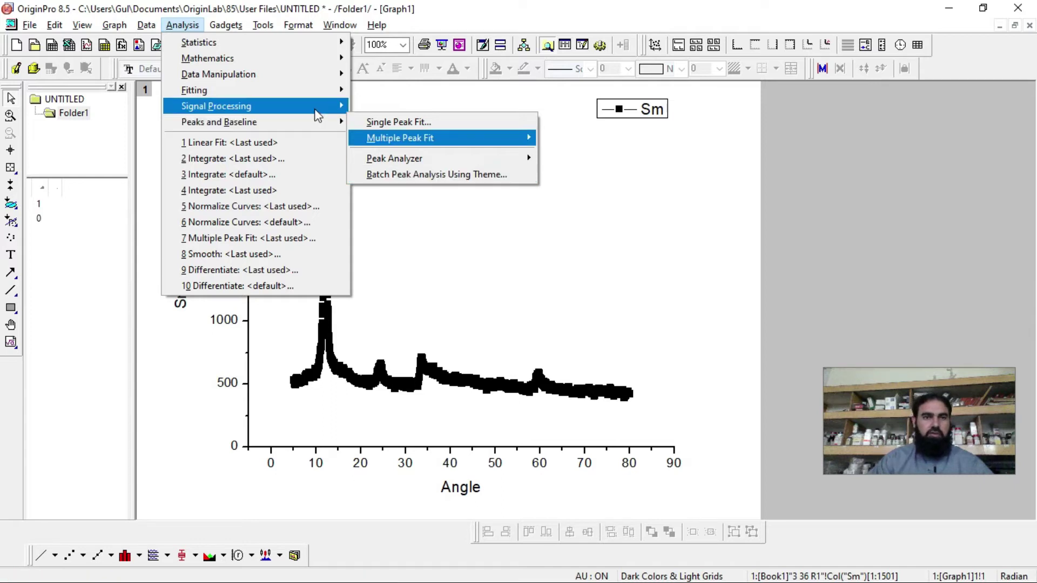
Close the Analysis menu, look through the Tools, Format and Edit menus, then dismiss them
{"action": "left_click", "coordinate": [252, 32]}
{"action": "left_click", "coordinate": [252, 31]}
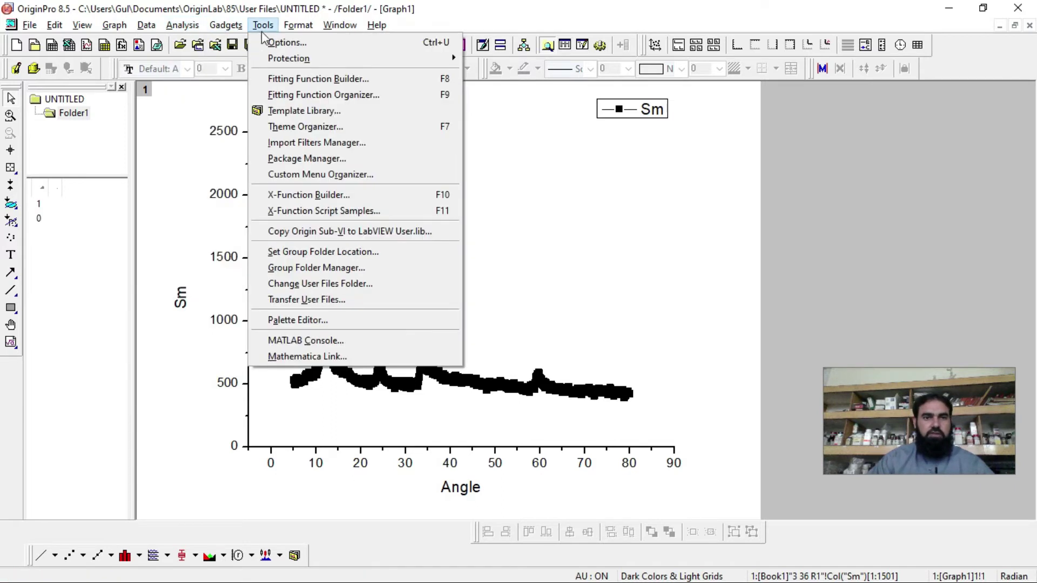
{"action": "mouse_move", "coordinate": [305, 45]}
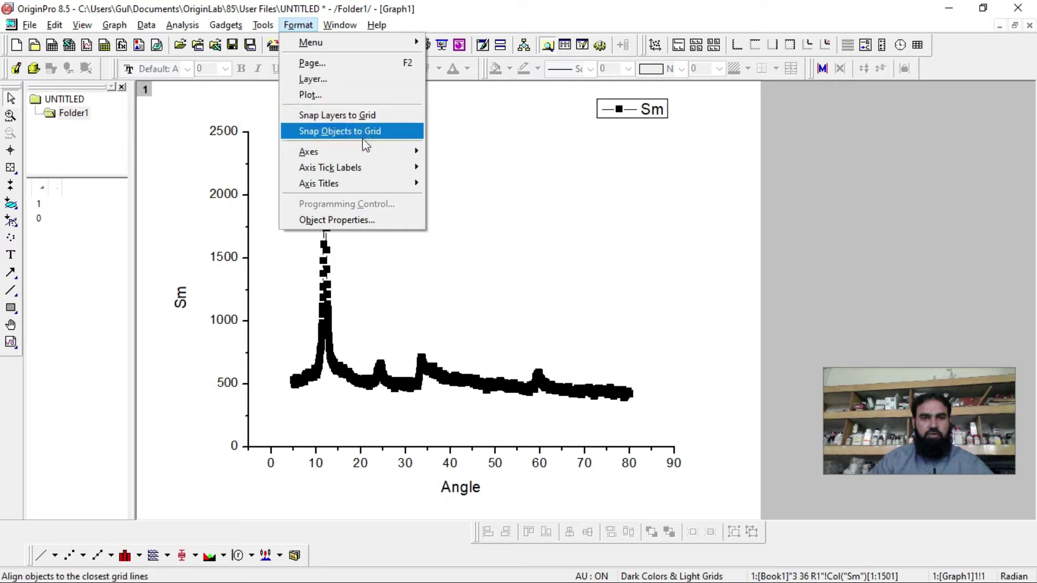
{"action": "mouse_move", "coordinate": [351, 156]}
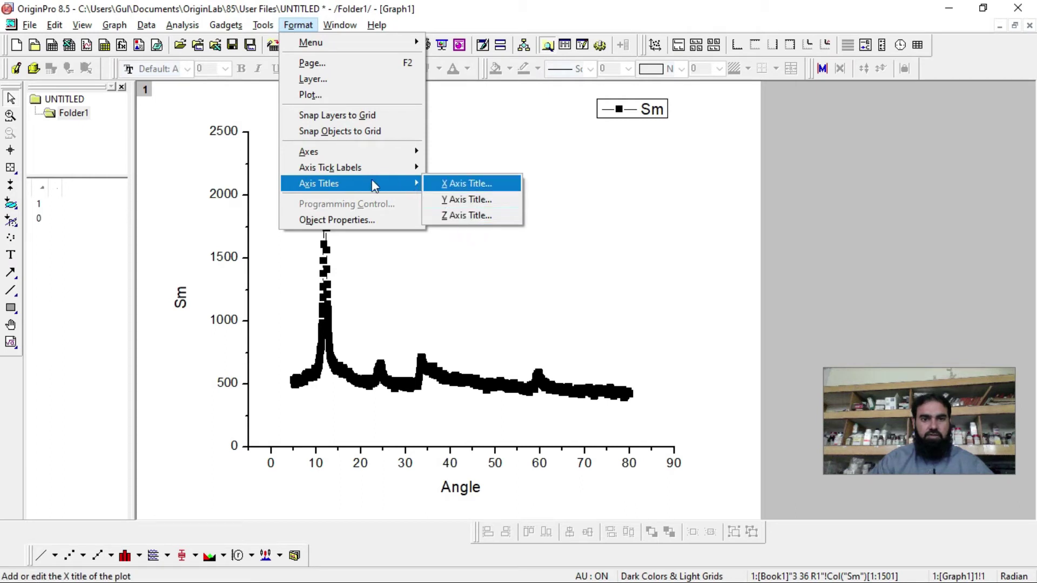
{"action": "mouse_move", "coordinate": [61, 28]}
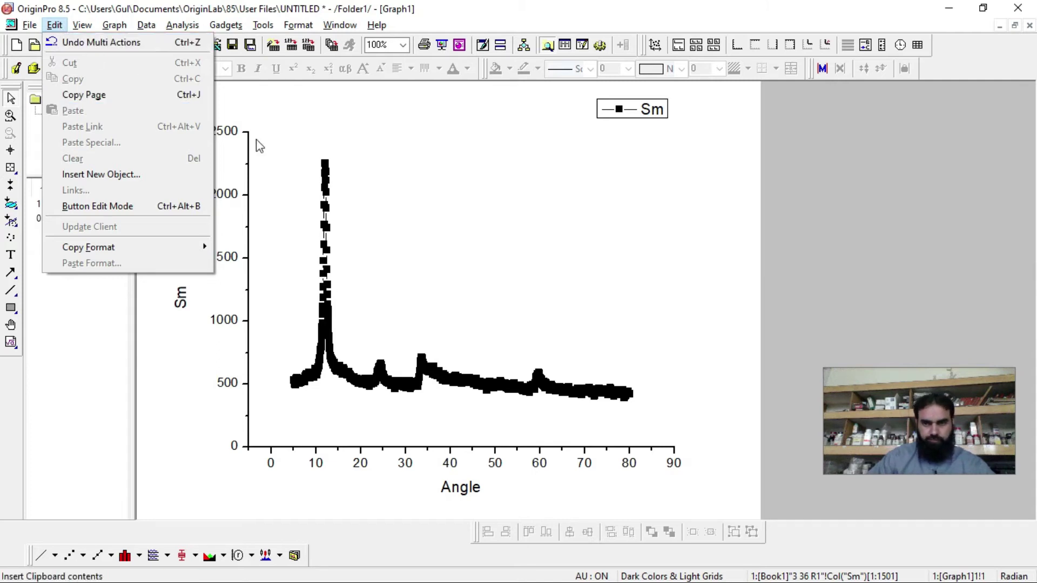
{"action": "left_click", "coordinate": [733, 143]}
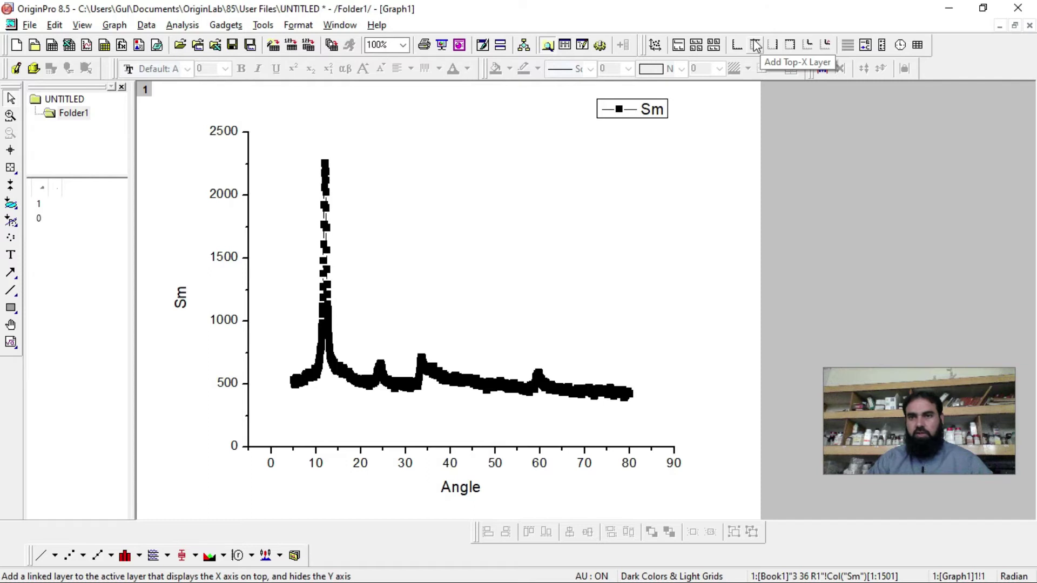
Add a top-X right-Y linked layer and delete its axis titles and top/right tick labels
{"action": "left_click", "coordinate": [791, 45]}
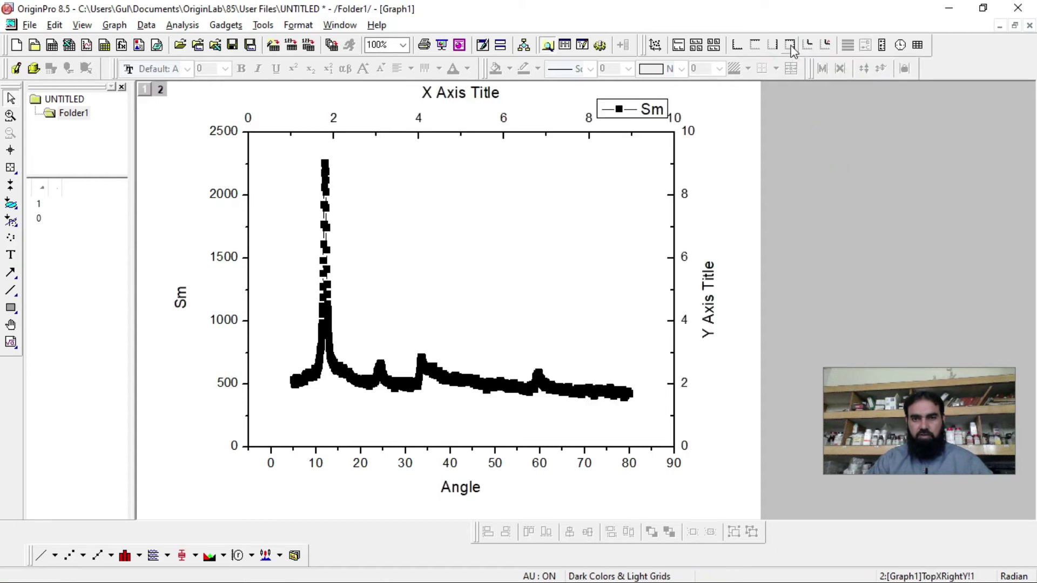
{"action": "left_click", "coordinate": [454, 102]}
{"action": "key", "text": "Delete"}
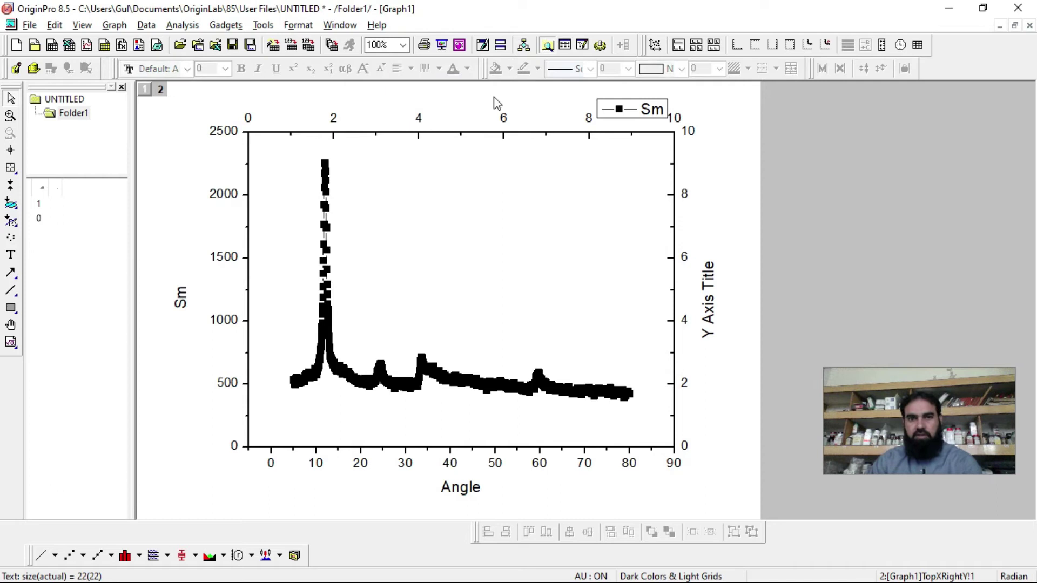
{"action": "left_click", "coordinate": [705, 289]}
{"action": "key", "text": "Delete"}
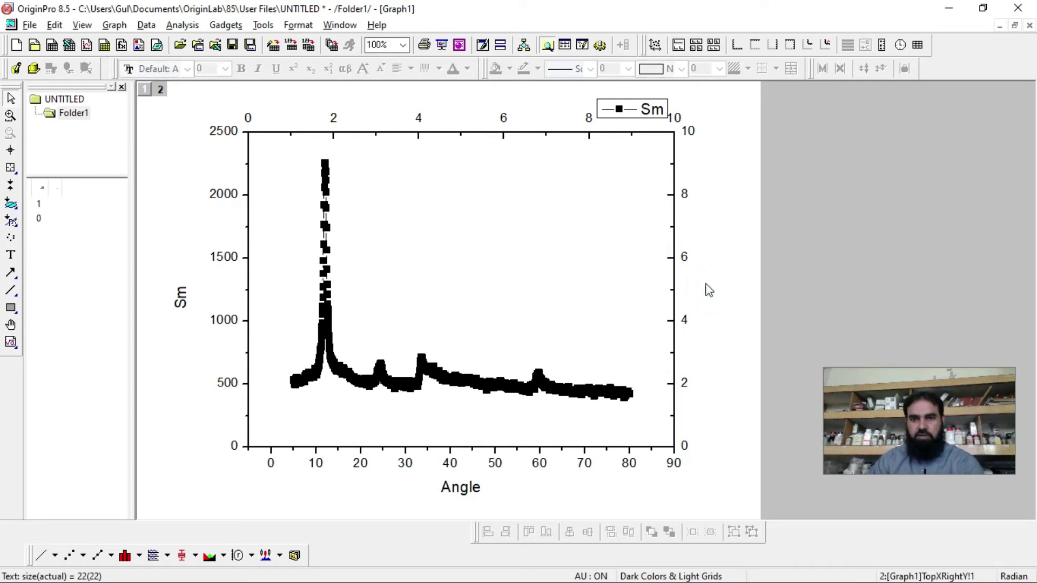
{"action": "left_click", "coordinate": [686, 259]}
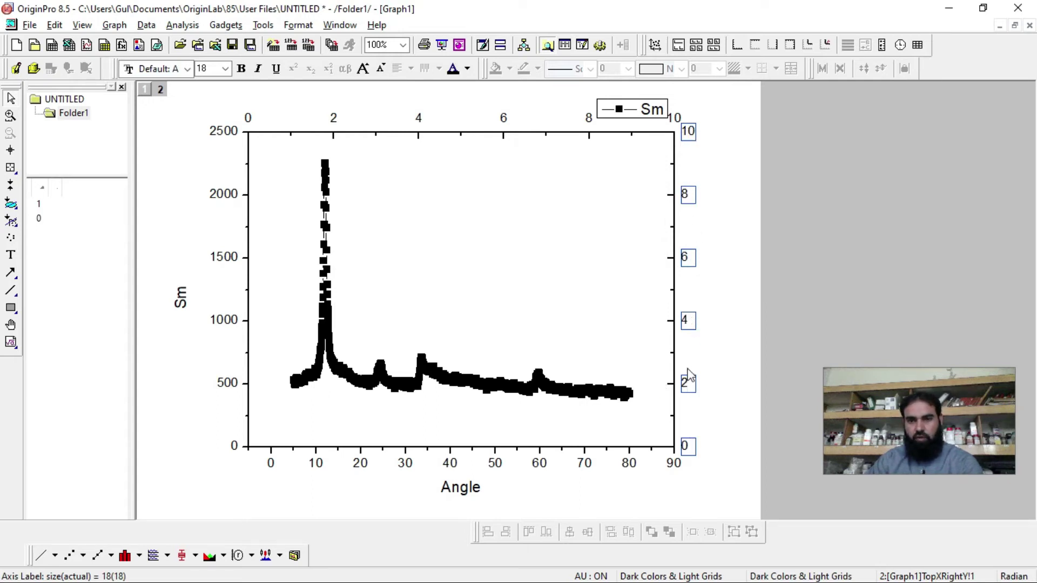
{"action": "key", "text": "Delete"}
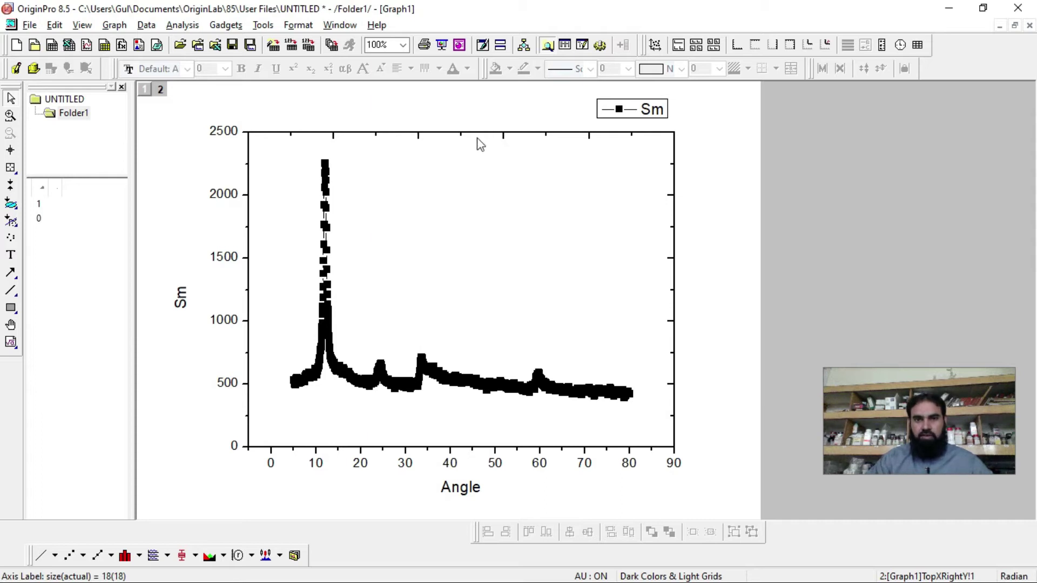
In the top X axis Title & Format settings, set major and minor ticks to None
{"action": "double_click", "coordinate": [419, 131]}
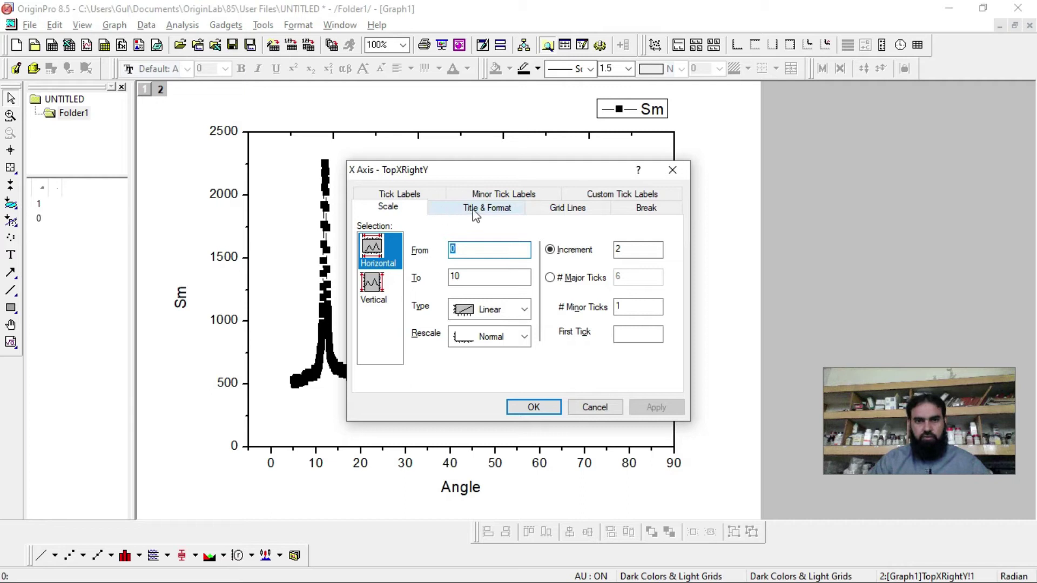
{"action": "left_click", "coordinate": [474, 212]}
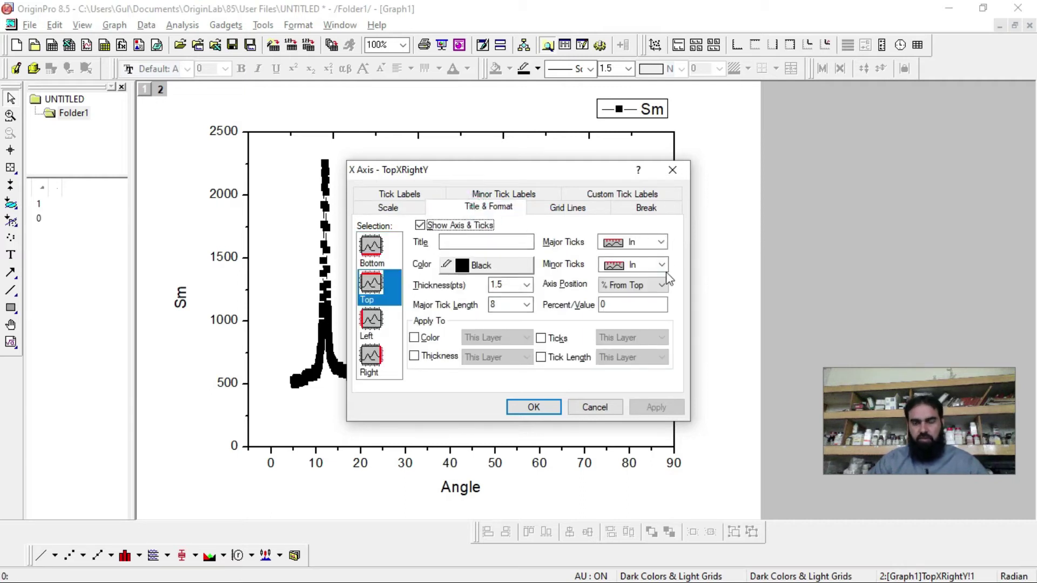
{"action": "left_click", "coordinate": [662, 244]}
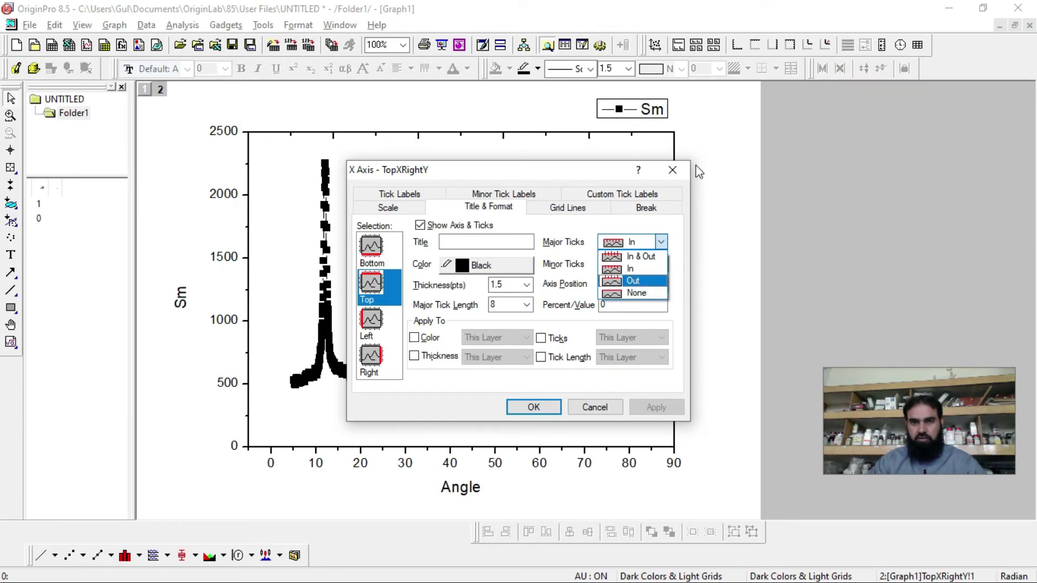
{"action": "left_click", "coordinate": [643, 294]}
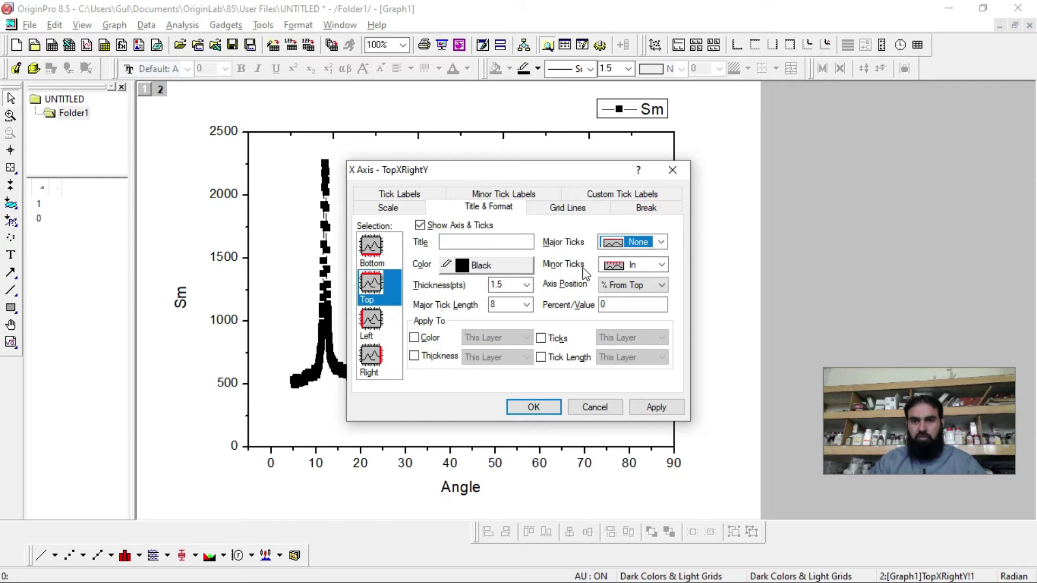
{"action": "left_click", "coordinate": [639, 270]}
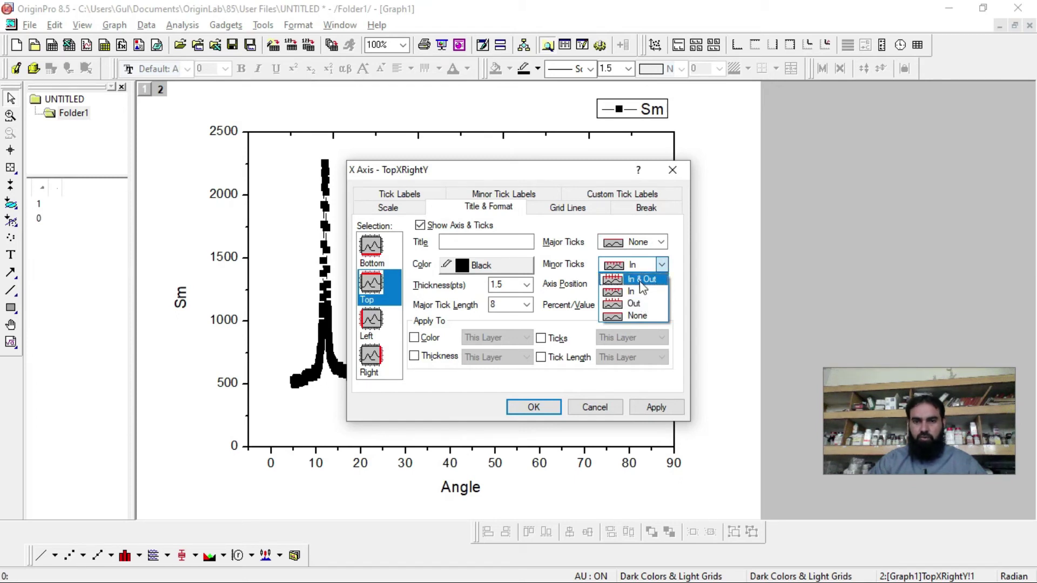
{"action": "left_click", "coordinate": [647, 317]}
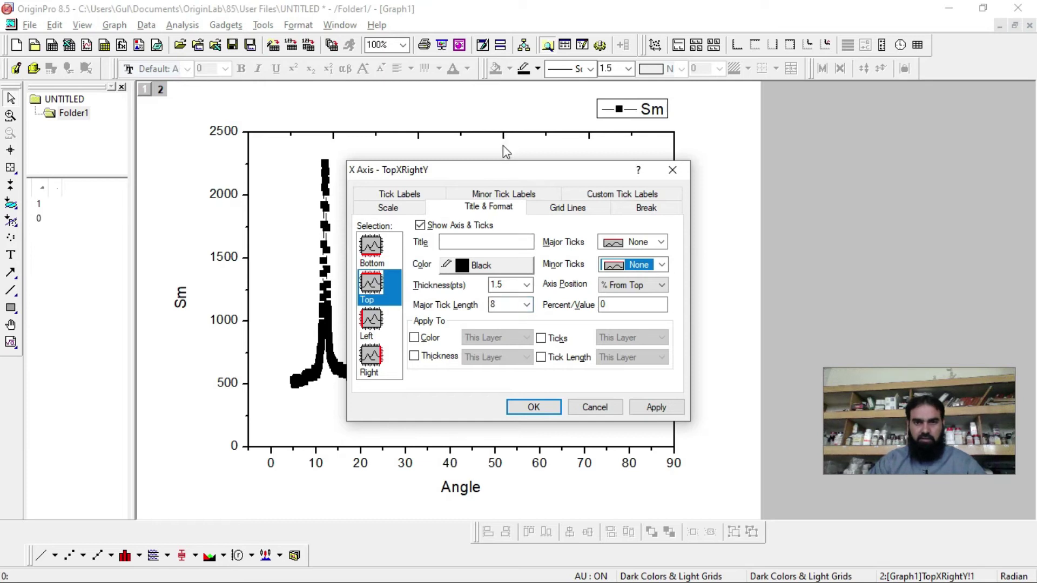
Set the top axis line thickness to 3 pt
{"action": "left_click", "coordinate": [527, 306]}
{"action": "left_click", "coordinate": [527, 306]}
{"action": "left_click", "coordinate": [527, 285]}
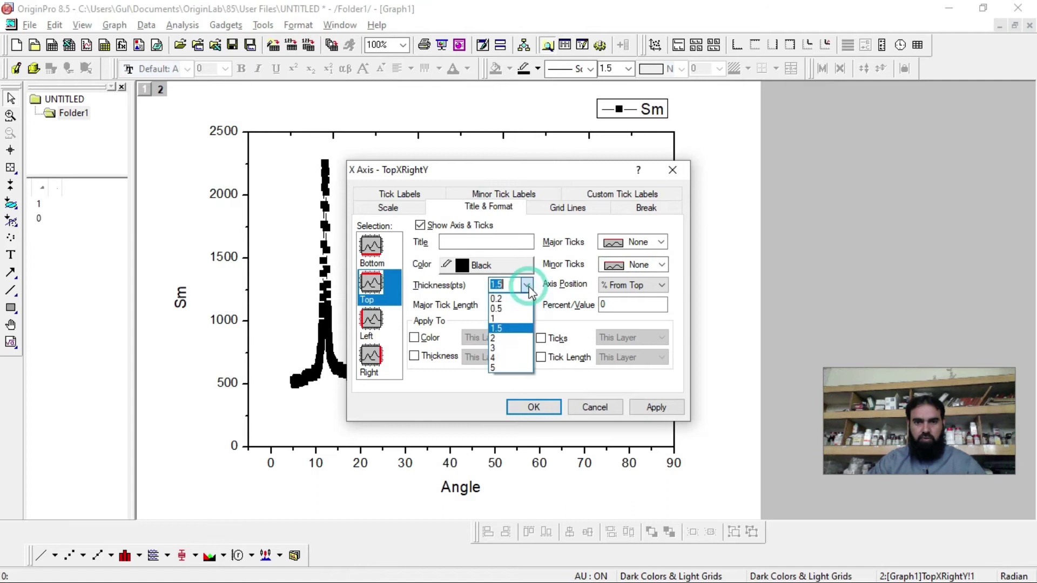
{"action": "left_click", "coordinate": [504, 348]}
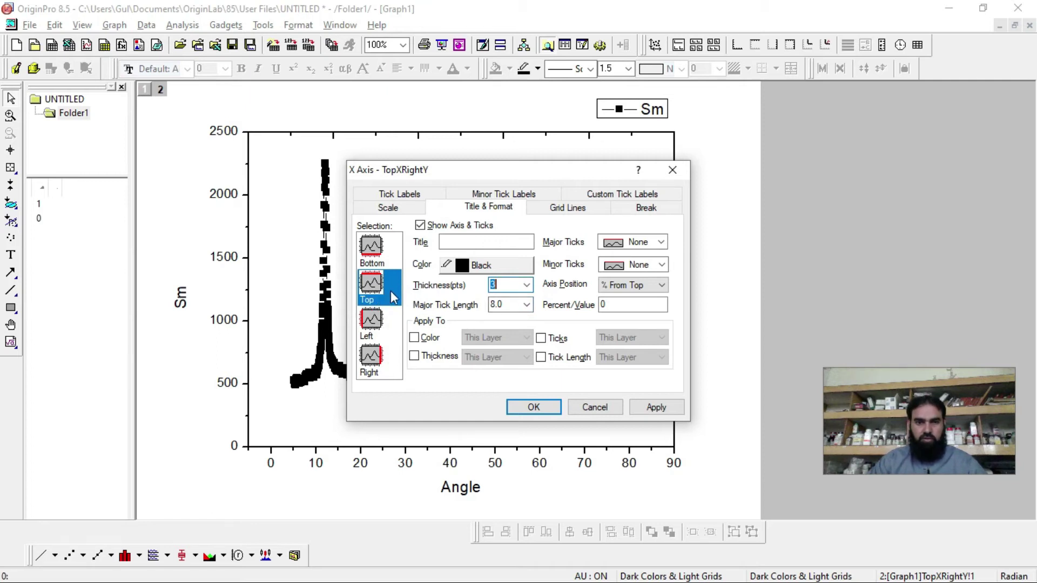
{"action": "left_click", "coordinate": [380, 367]}
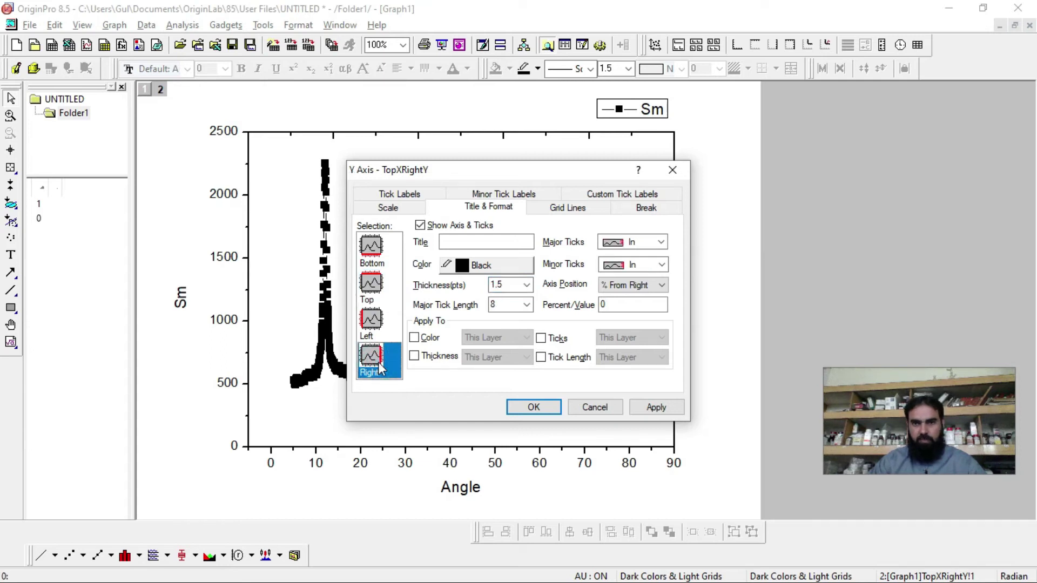
Set the right axis major and minor ticks to None and thickness to 3 pt
{"action": "left_click", "coordinate": [653, 240]}
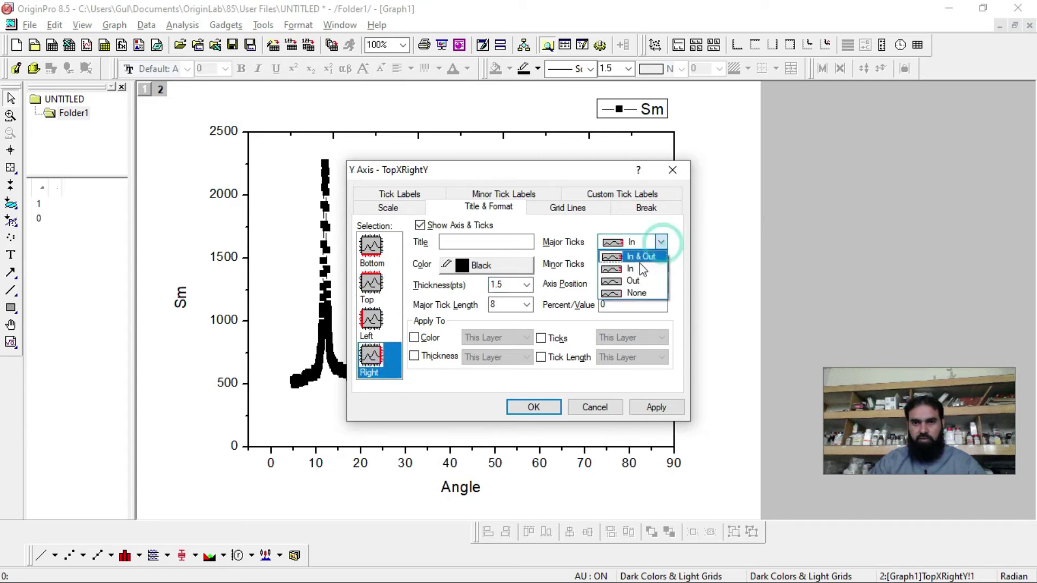
{"action": "left_click", "coordinate": [643, 293]}
{"action": "left_click", "coordinate": [662, 263]}
{"action": "left_click", "coordinate": [643, 316]}
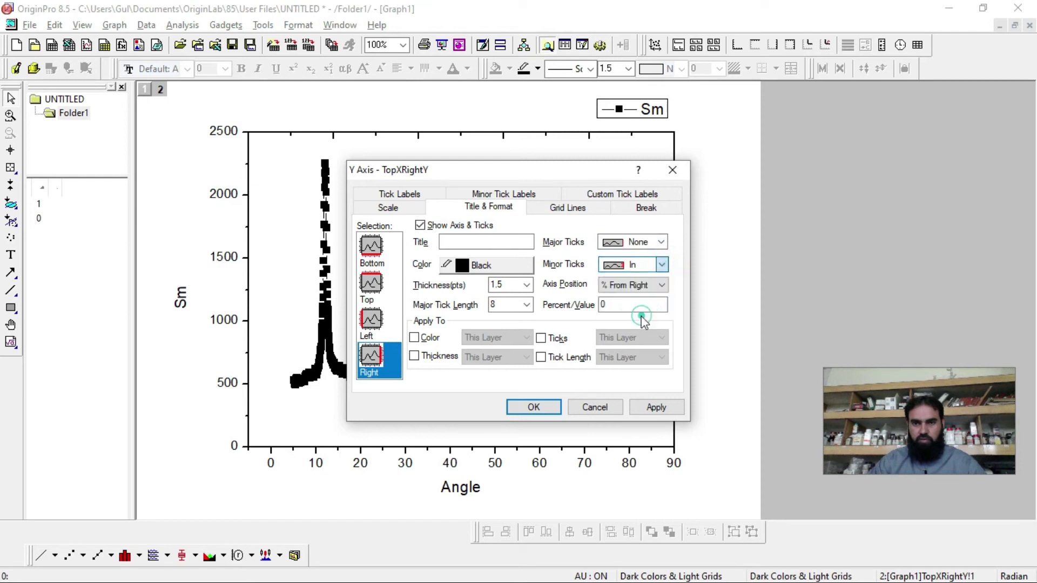
{"action": "left_click", "coordinate": [526, 286]}
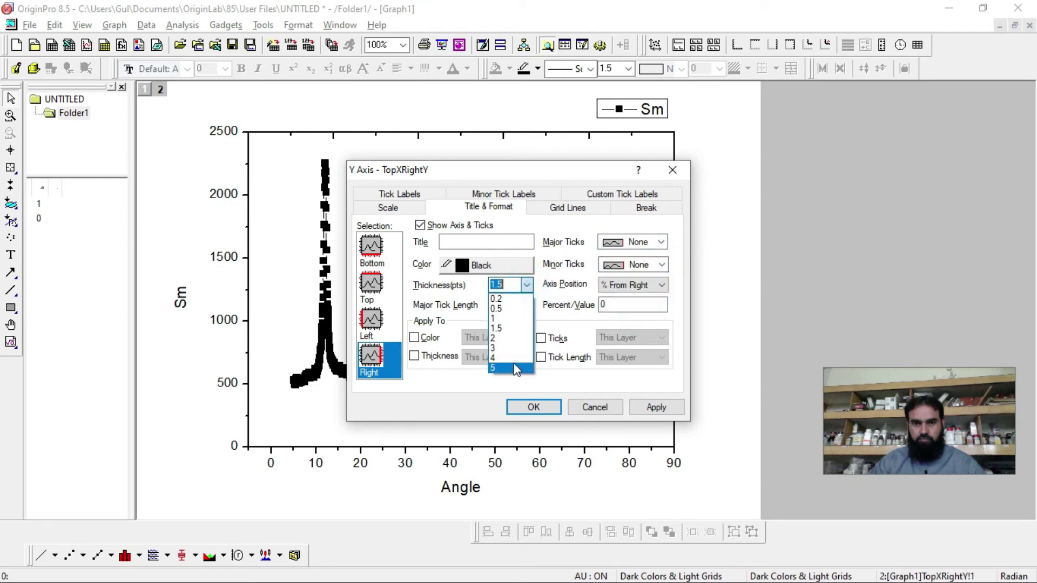
{"action": "left_click", "coordinate": [510, 345]}
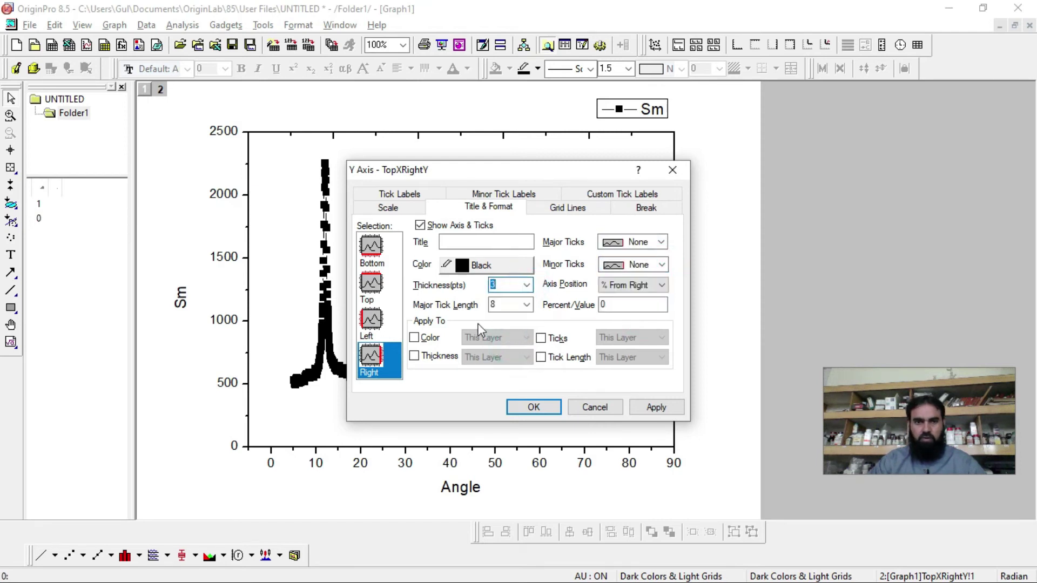
Review the top and bottom axis settings, then apply the frame changes and close with OK
{"action": "left_click", "coordinate": [373, 285]}
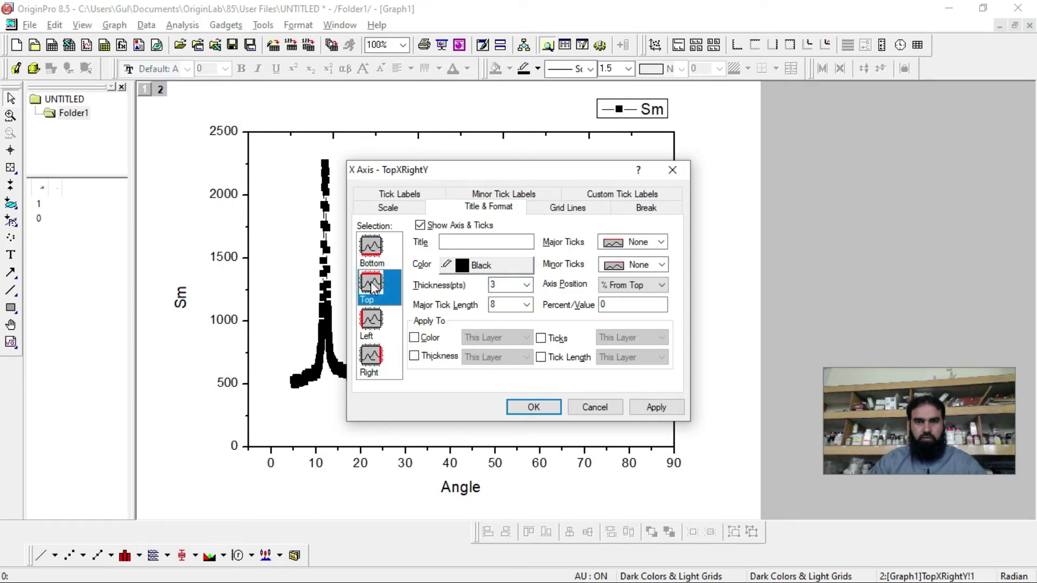
{"action": "left_click", "coordinate": [372, 258]}
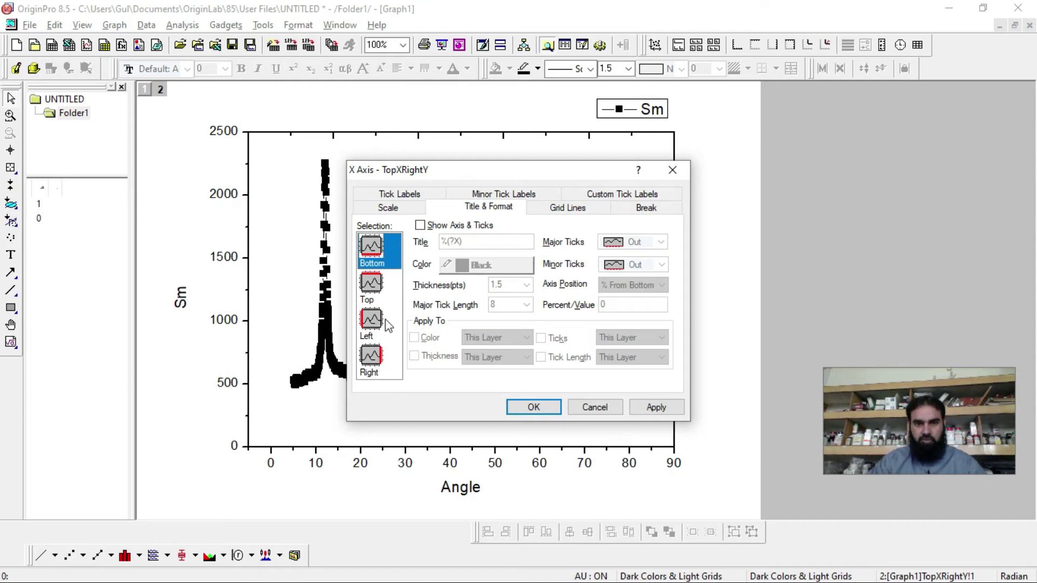
{"action": "left_click", "coordinate": [651, 411]}
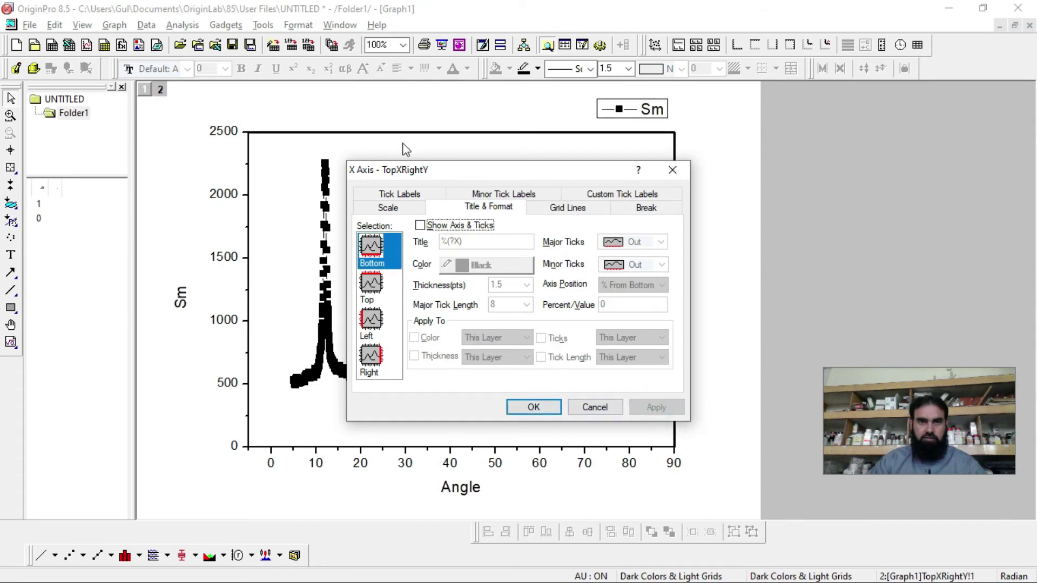
{"action": "left_click", "coordinate": [543, 409]}
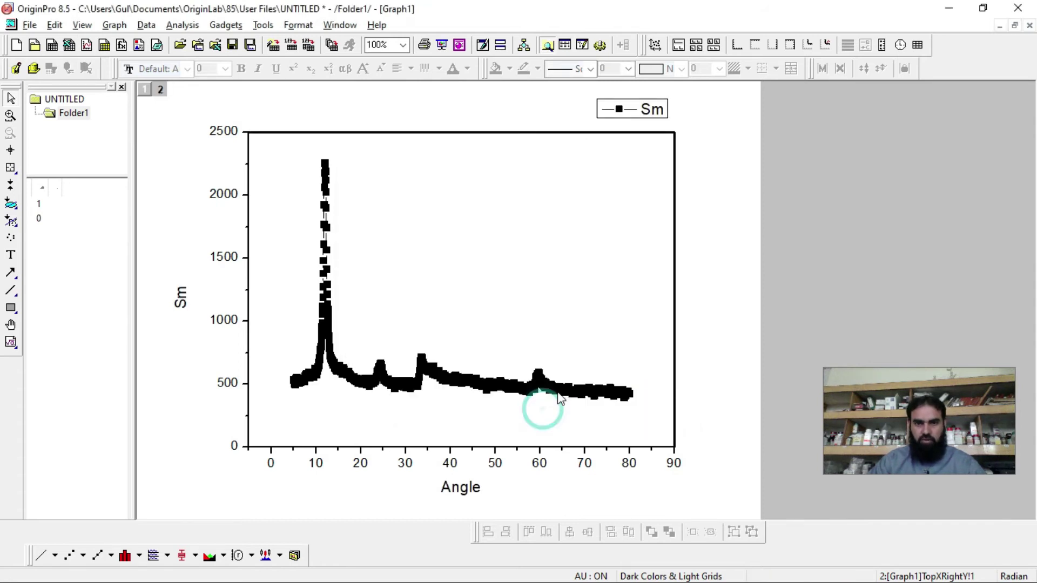
{"action": "double_click", "coordinate": [246, 259]}
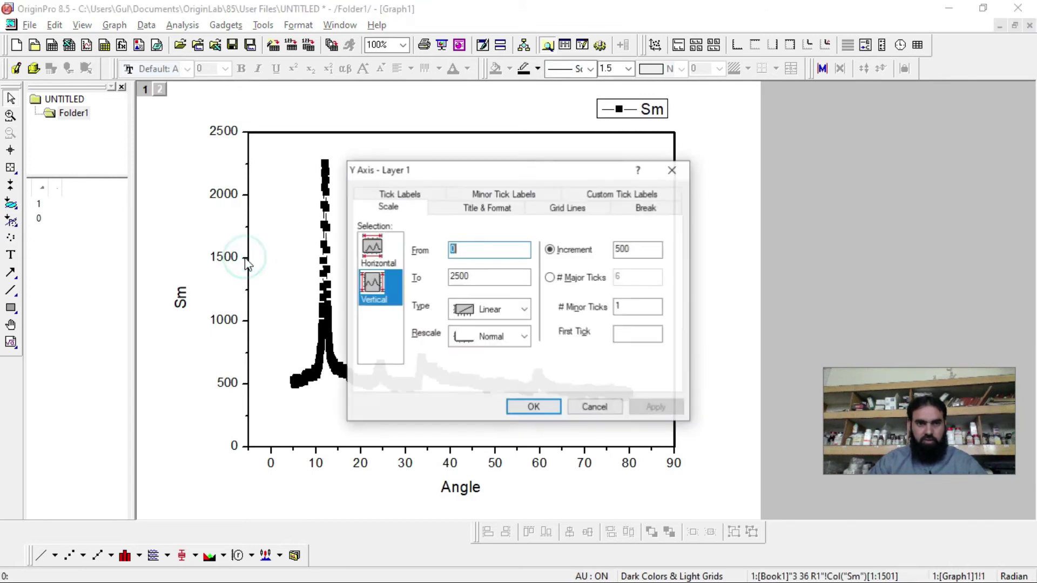
Give the left axis inward major ticks, no minor ticks and 3-pt thickness
{"action": "left_click", "coordinate": [498, 208]}
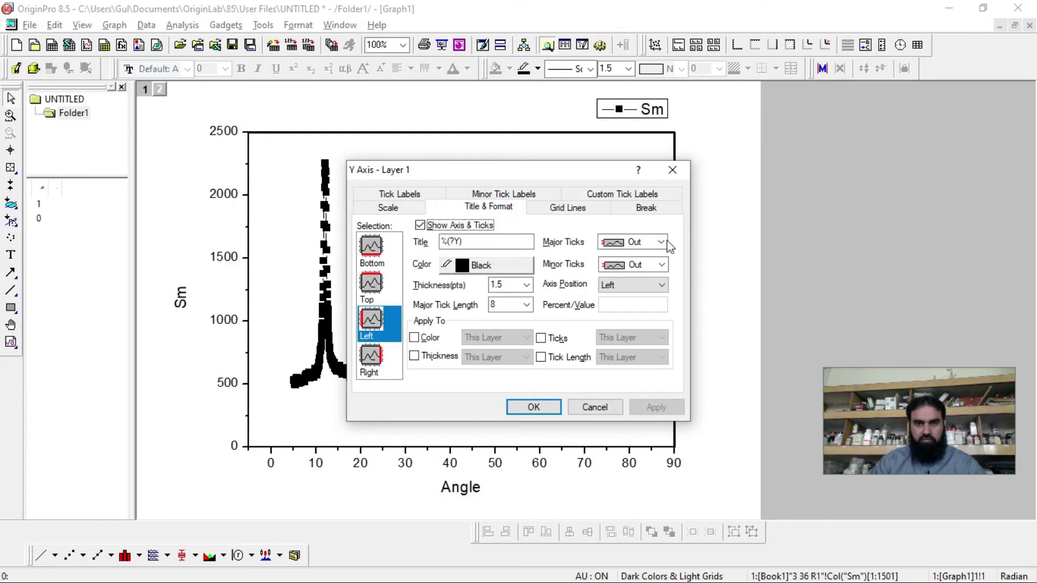
{"action": "left_click", "coordinate": [662, 242]}
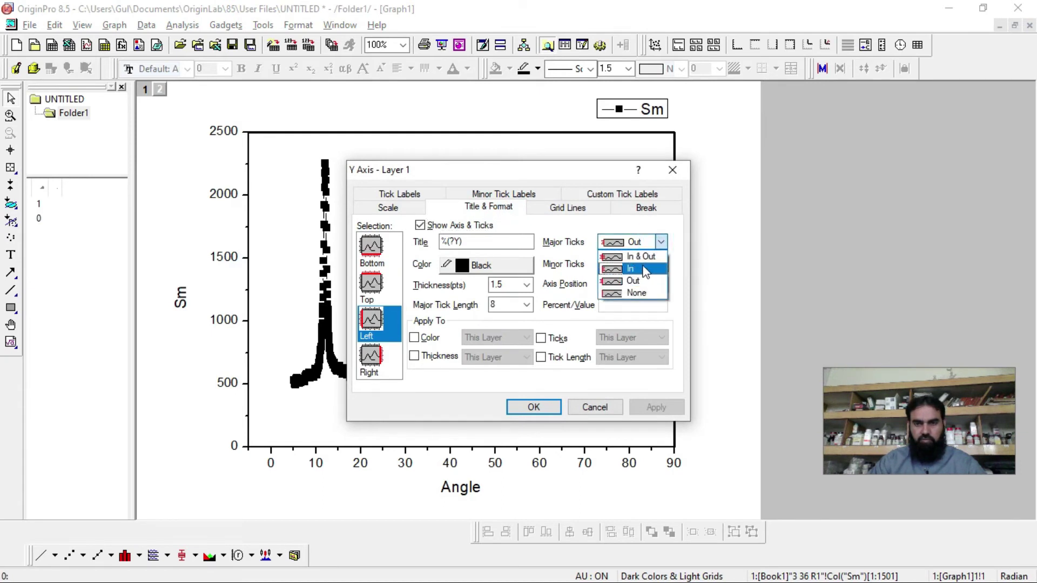
{"action": "left_click", "coordinate": [644, 269]}
{"action": "left_click", "coordinate": [660, 265]}
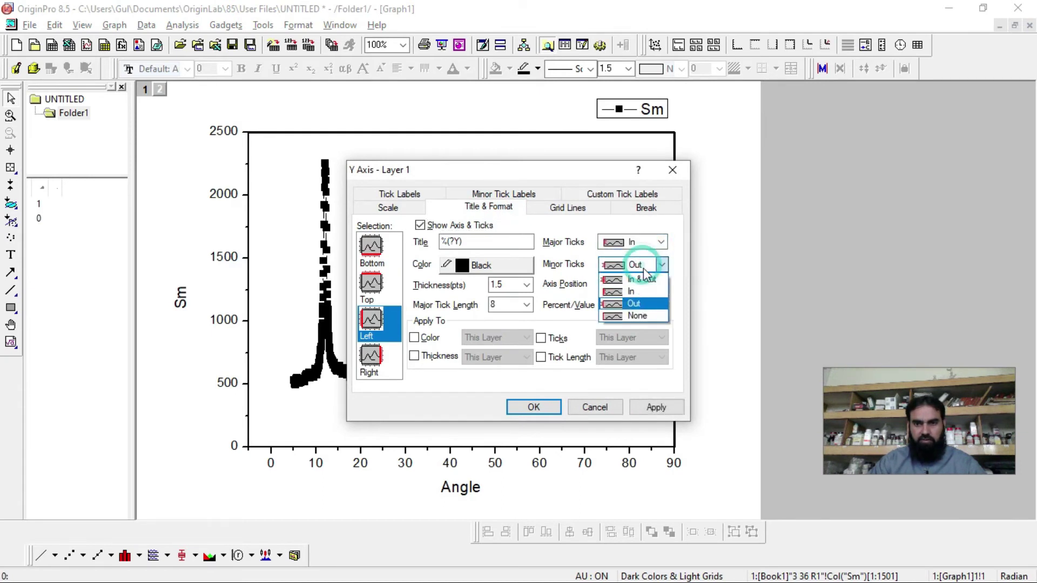
{"action": "left_click", "coordinate": [636, 316]}
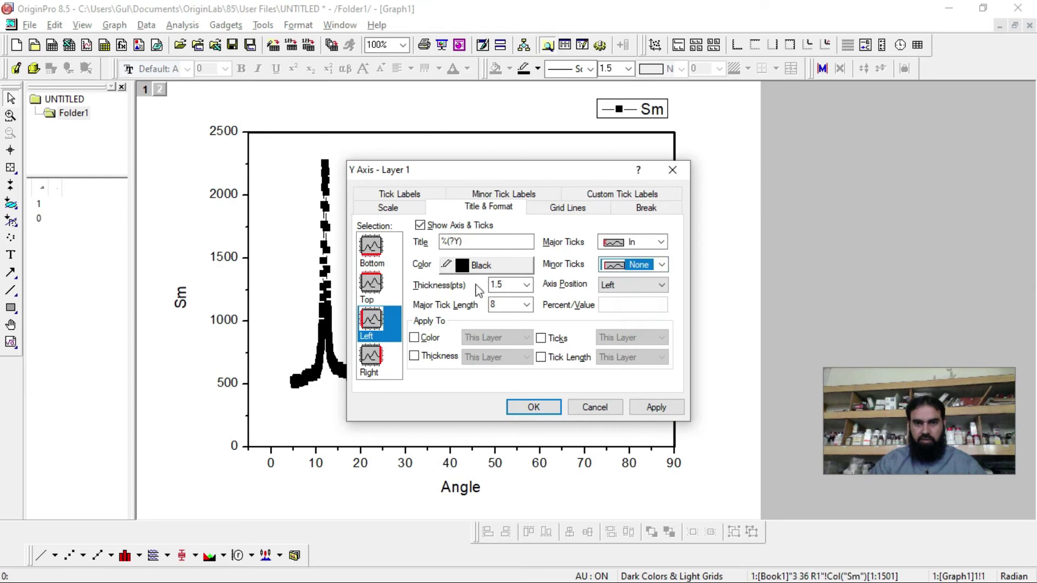
{"action": "left_click", "coordinate": [527, 285]}
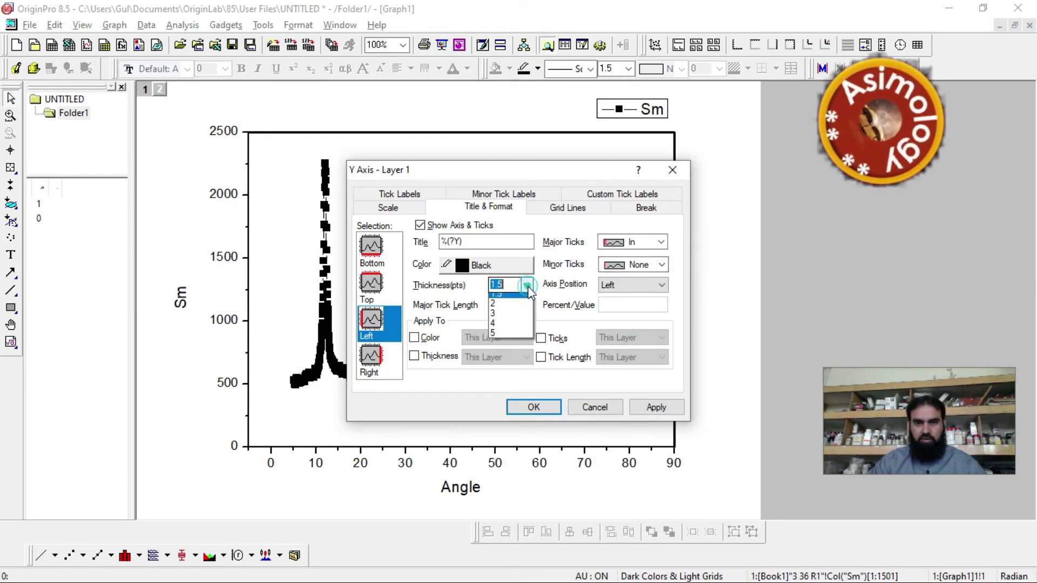
{"action": "left_click", "coordinate": [502, 313]}
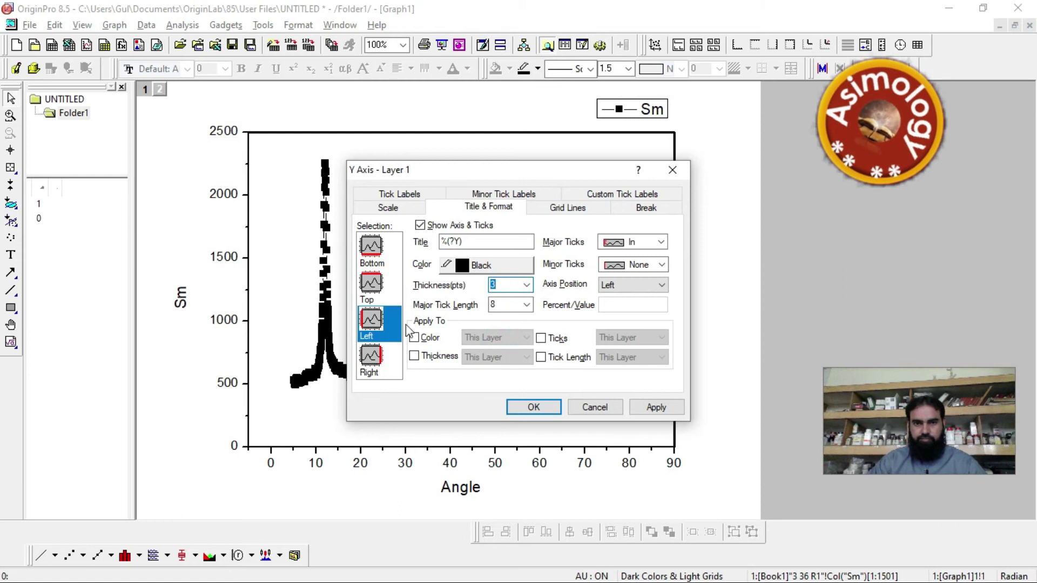
Apply the same inward ticks, no minor ticks and 3-pt line to the bottom axis, then select the tick labels
{"action": "left_click", "coordinate": [371, 249]}
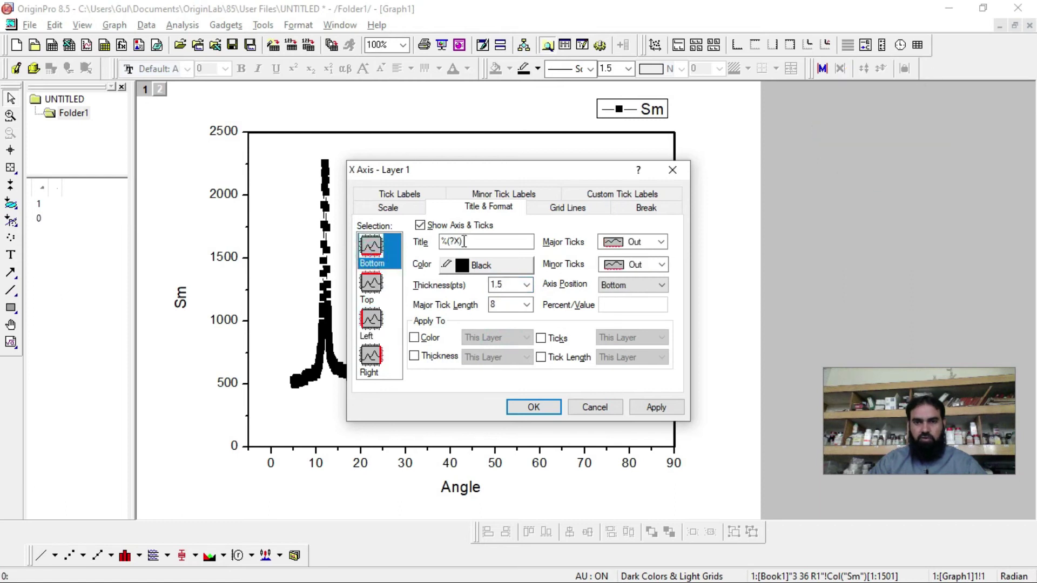
{"action": "left_click", "coordinate": [661, 242]}
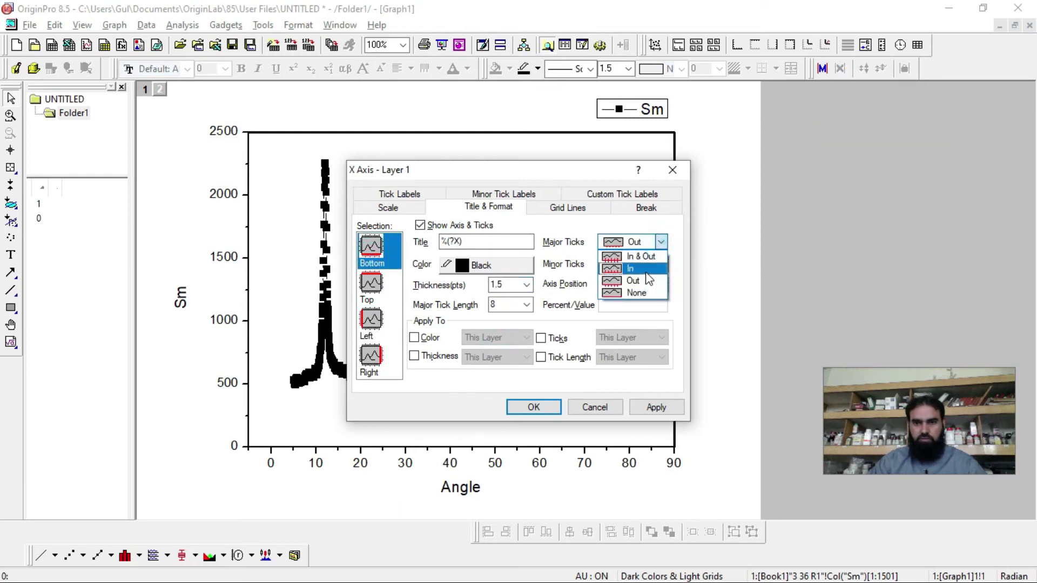
{"action": "left_click", "coordinate": [647, 271]}
{"action": "left_click", "coordinate": [661, 264]}
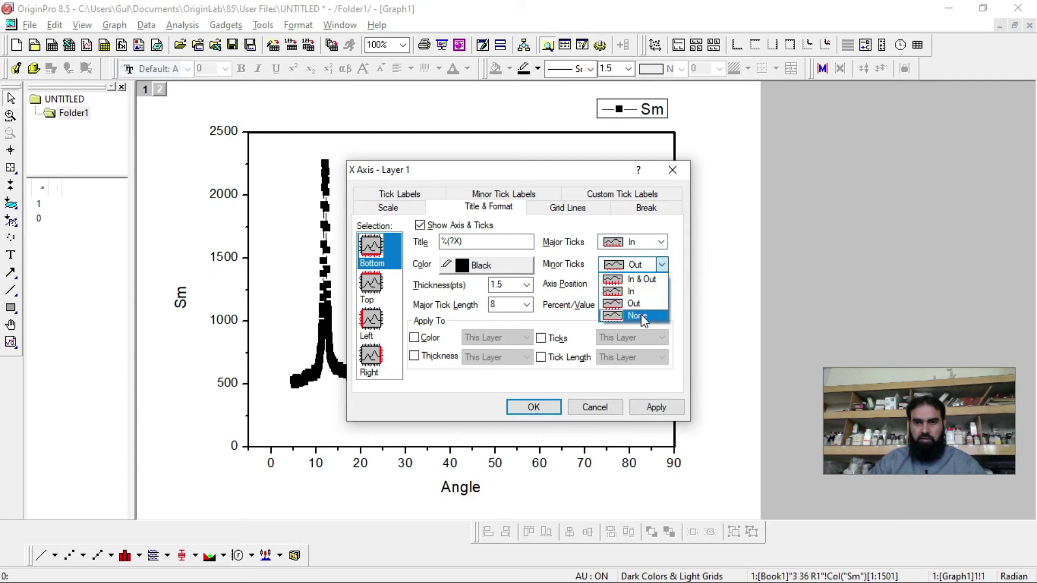
{"action": "left_click", "coordinate": [638, 316]}
{"action": "left_click", "coordinate": [526, 285]}
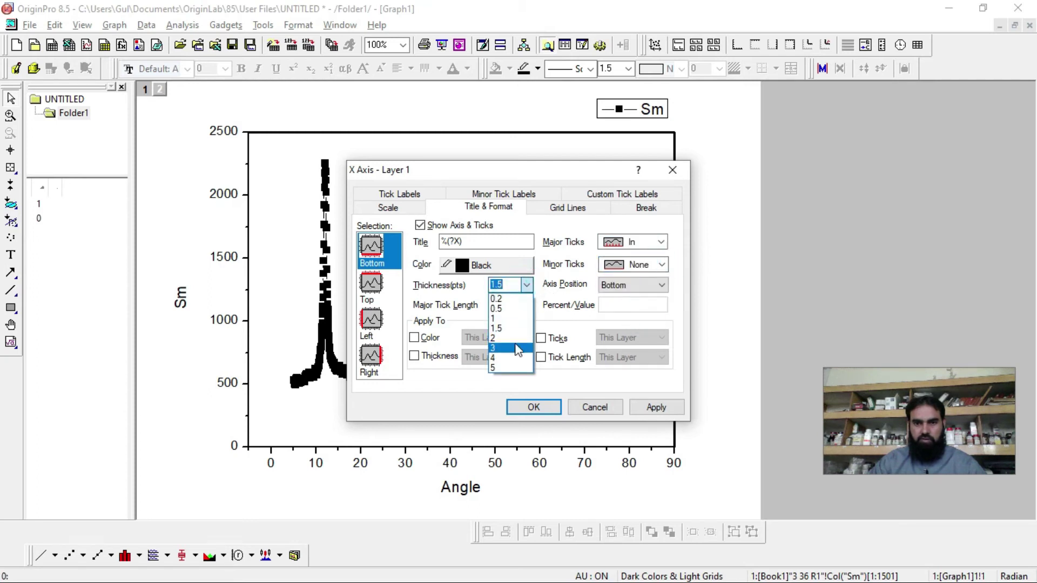
{"action": "left_click", "coordinate": [517, 348]}
{"action": "left_click", "coordinate": [535, 408]}
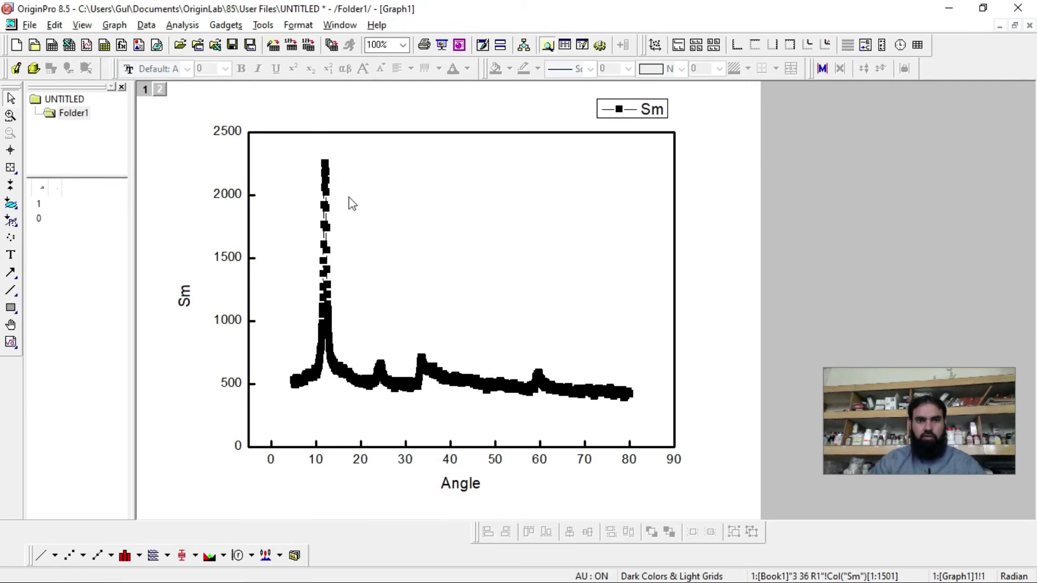
{"action": "left_click", "coordinate": [361, 464]}
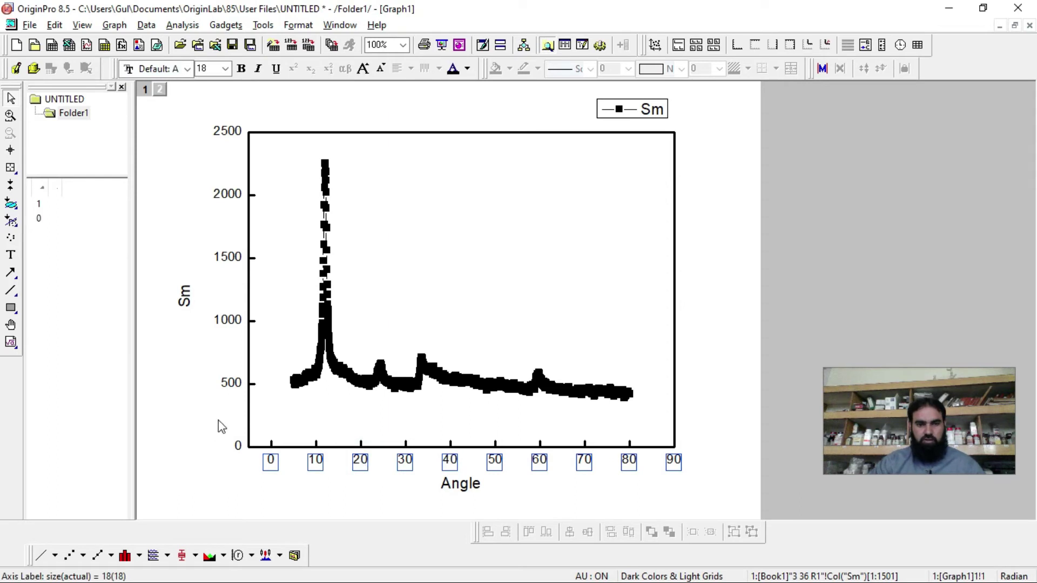
{"action": "left_click", "coordinate": [227, 384], "text": "shift"}
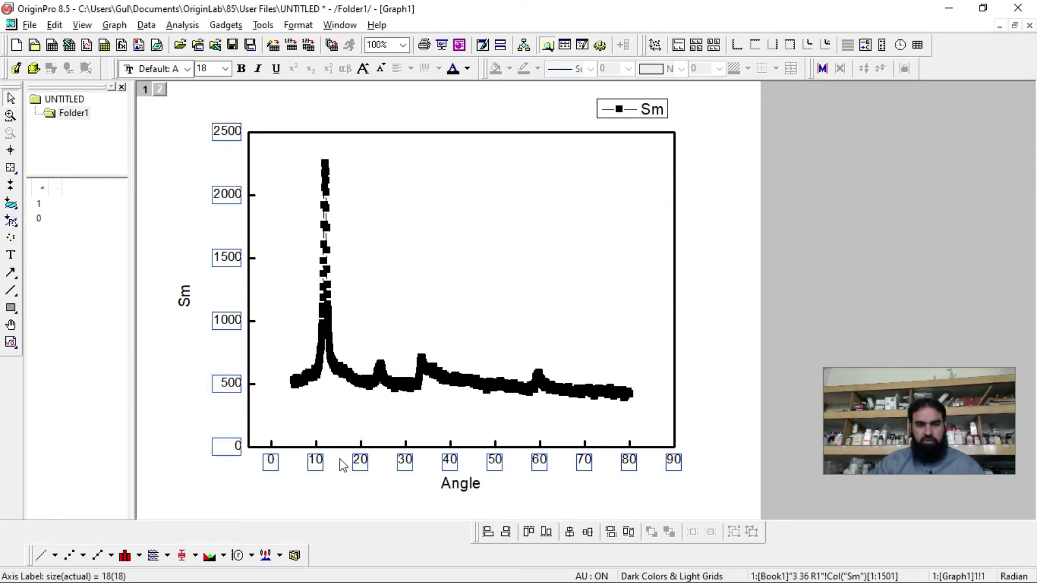
Format the axis tick labels as bold 24-point Times New Roman
{"action": "left_click", "coordinate": [242, 69]}
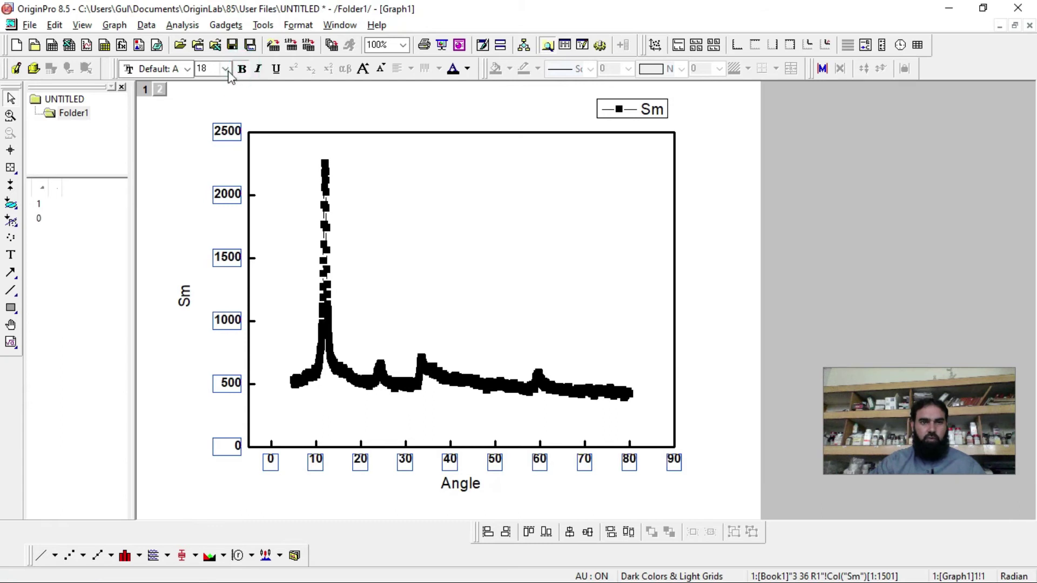
{"action": "left_click", "coordinate": [225, 69]}
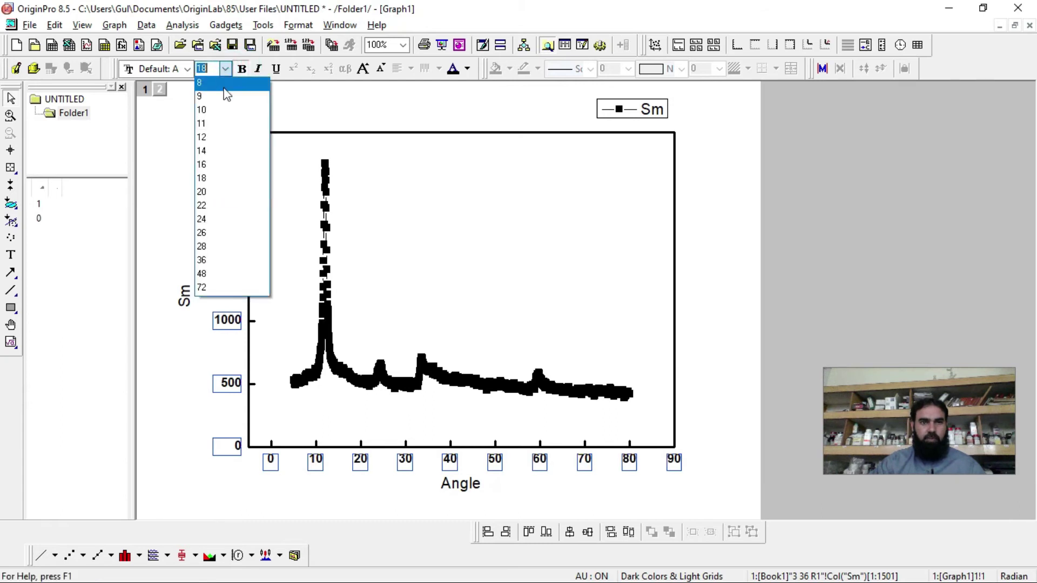
{"action": "left_click", "coordinate": [213, 222]}
{"action": "left_click", "coordinate": [187, 69]}
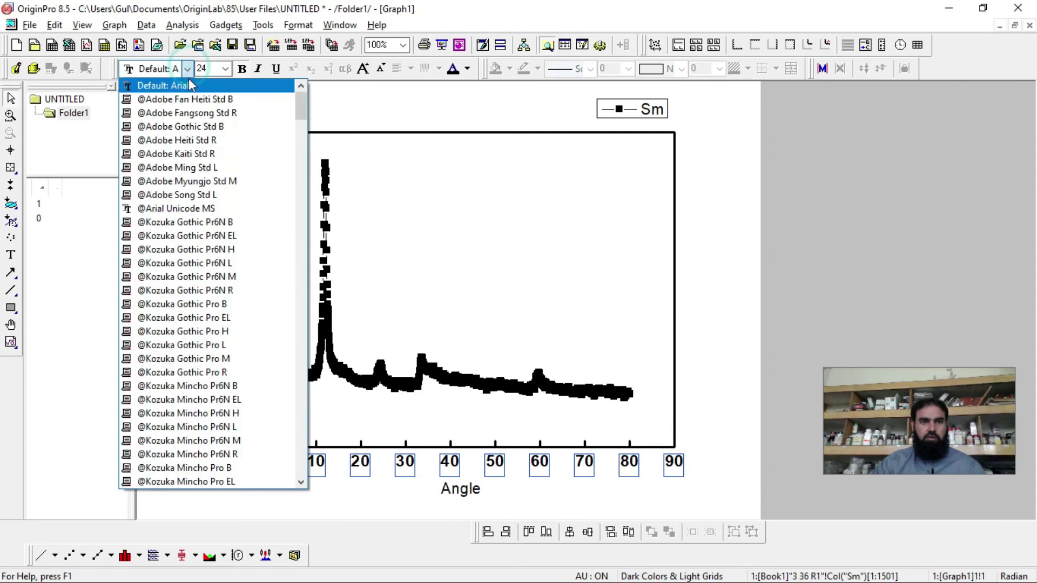
{"action": "type", "text": "t"}
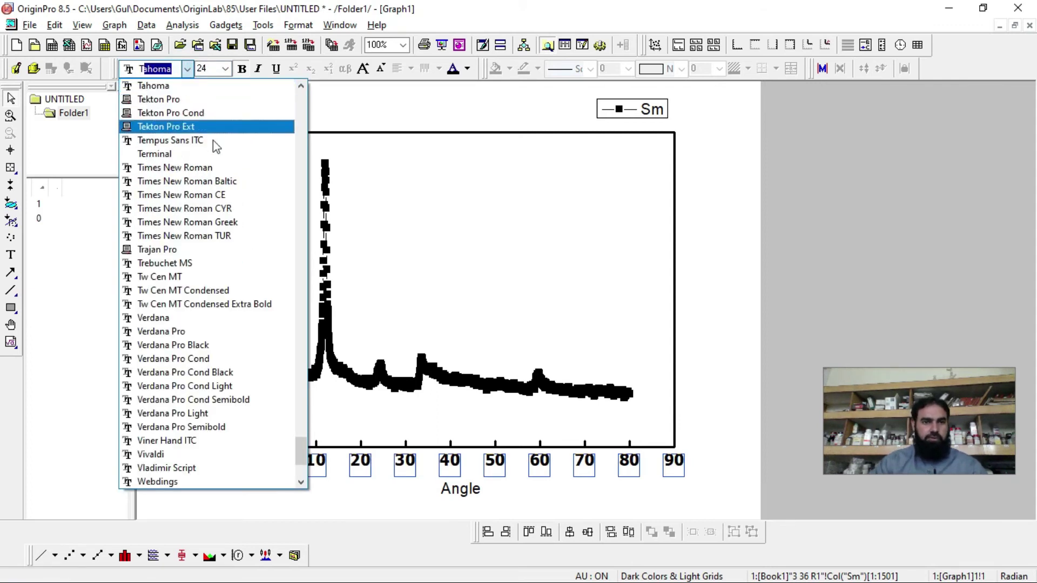
{"action": "key", "text": "Return"}
{"action": "left_click", "coordinate": [176, 71]}
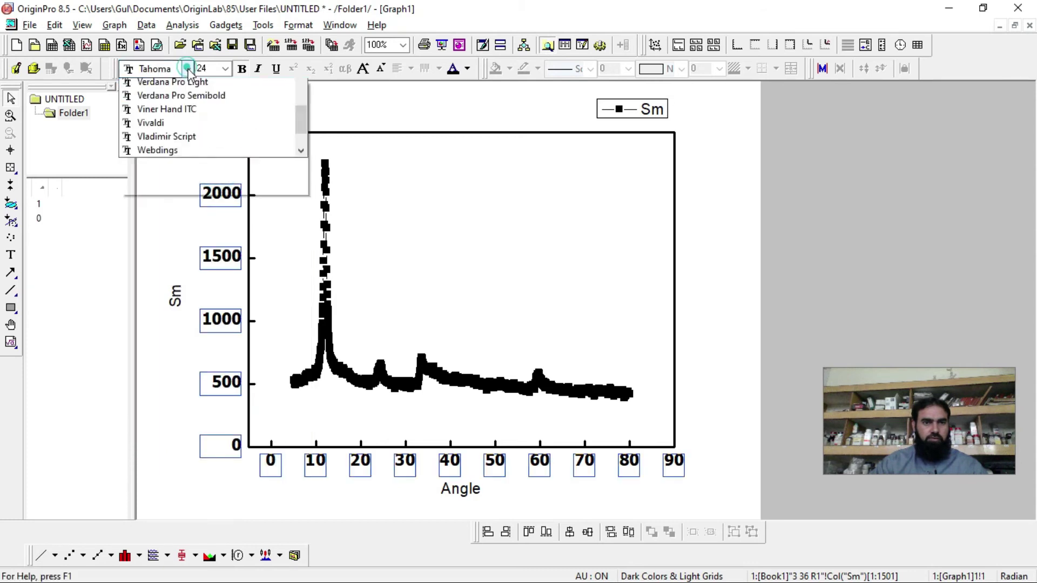
{"action": "left_click", "coordinate": [208, 167]}
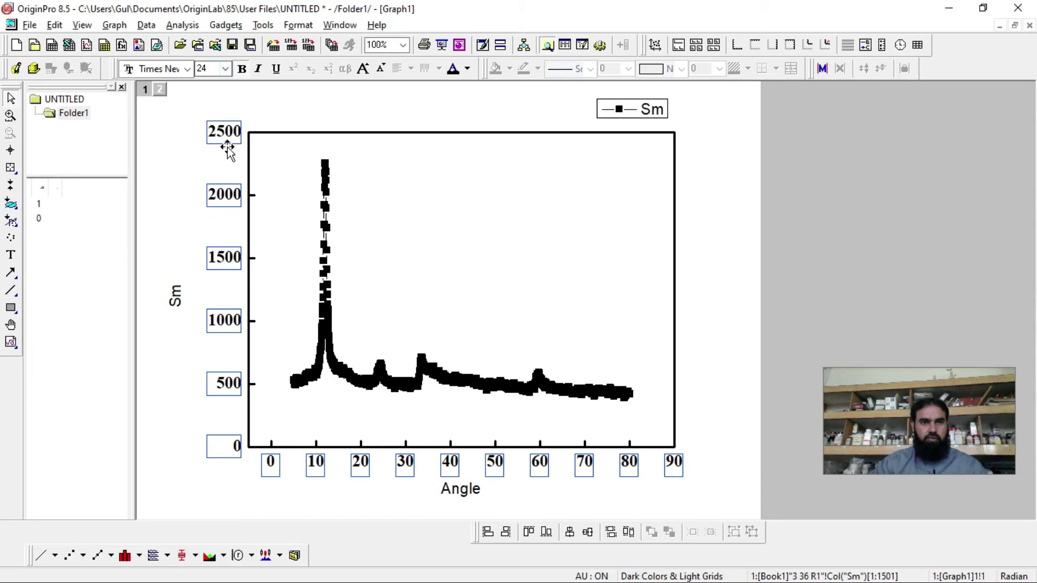
{"action": "left_click", "coordinate": [175, 304]}
Change the Y-axis title text to 'Intensity (au)'
{"action": "double_click", "coordinate": [176, 304]}
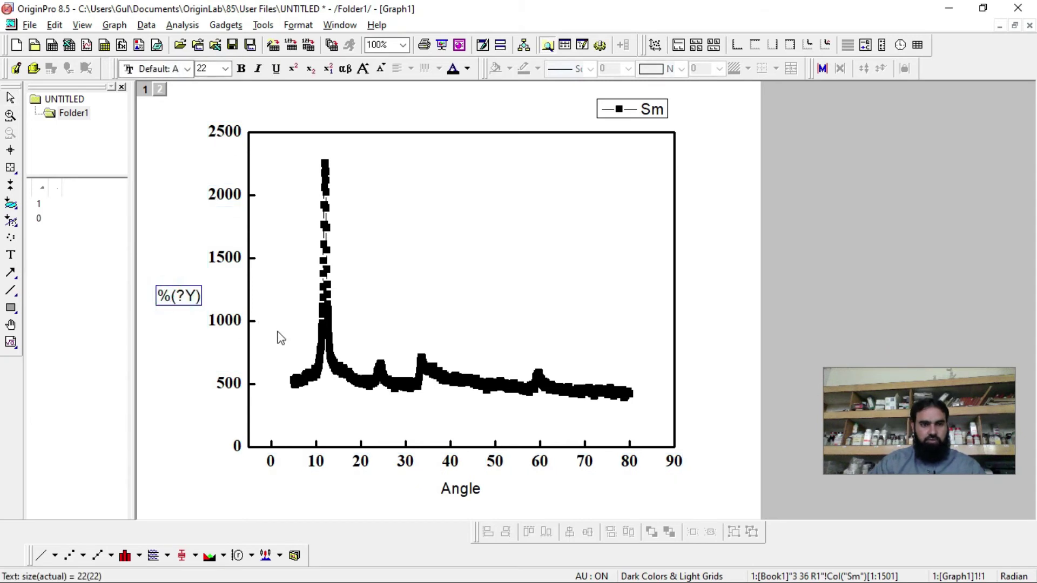
{"action": "key", "text": "ctrl+a"}
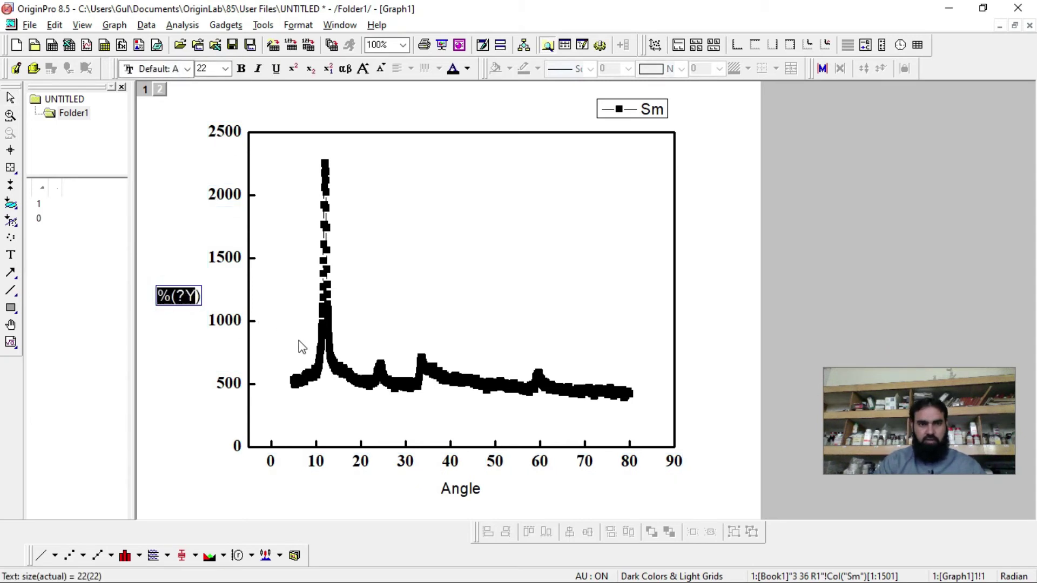
{"action": "key", "text": "End"}
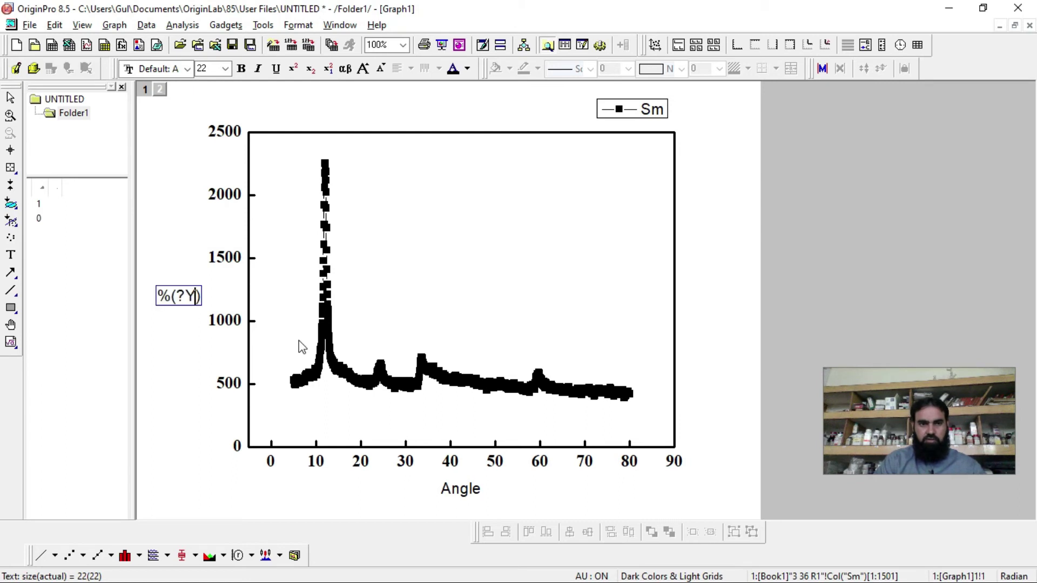
{"action": "key", "text": "BackSpace"}
{"action": "key", "text": "BackSpace"}
{"action": "key", "text": "BackSpace"}
{"action": "key", "text": "BackSpace"}
{"action": "key", "text": "BackSpace"}
{"action": "type", "text": "%(a)"}
{"action": "key", "text": "Left"}
{"action": "type", "text": "u"}
{"action": "key", "text": "Left"}
{"action": "key", "text": "Left"}
{"action": "key", "text": "Left"}
{"action": "key", "text": "Left"}
{"action": "key", "text": "shift+Right"}
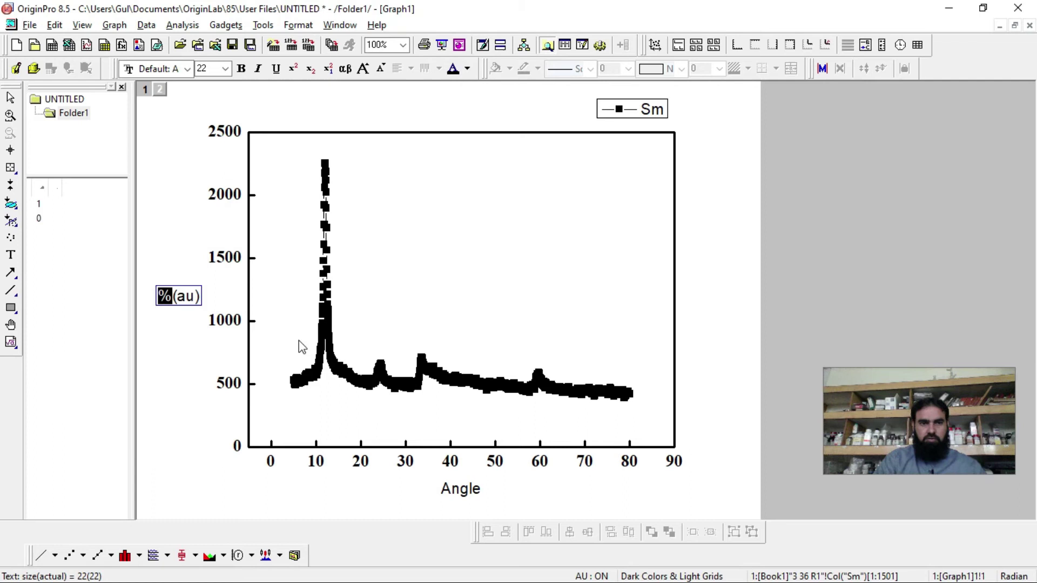
{"action": "type", "text": "Intensity"}
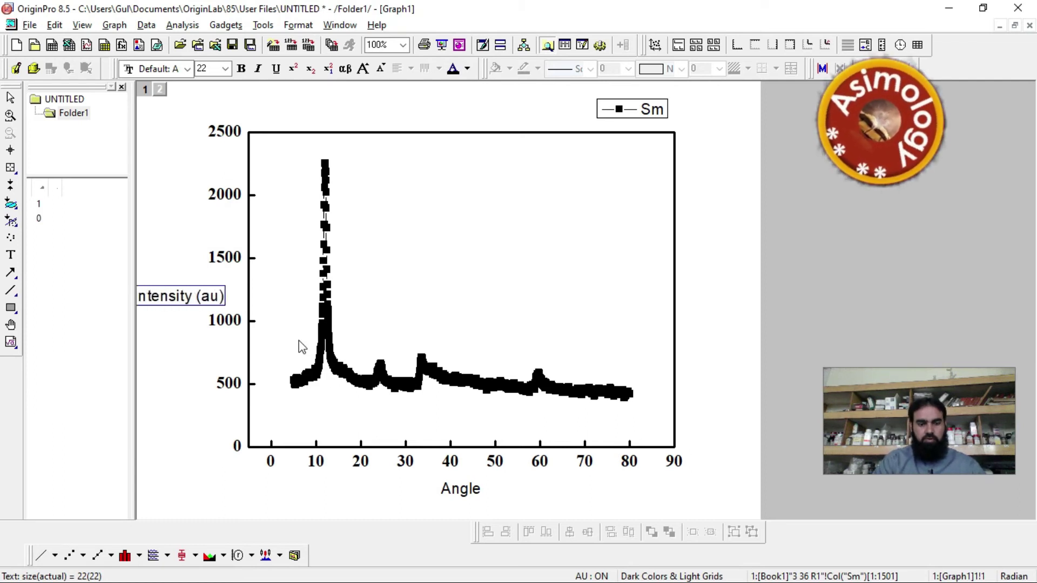
Set the whole Y-axis title to size 26 Times New Roman
{"action": "key", "text": "ctrl+a"}
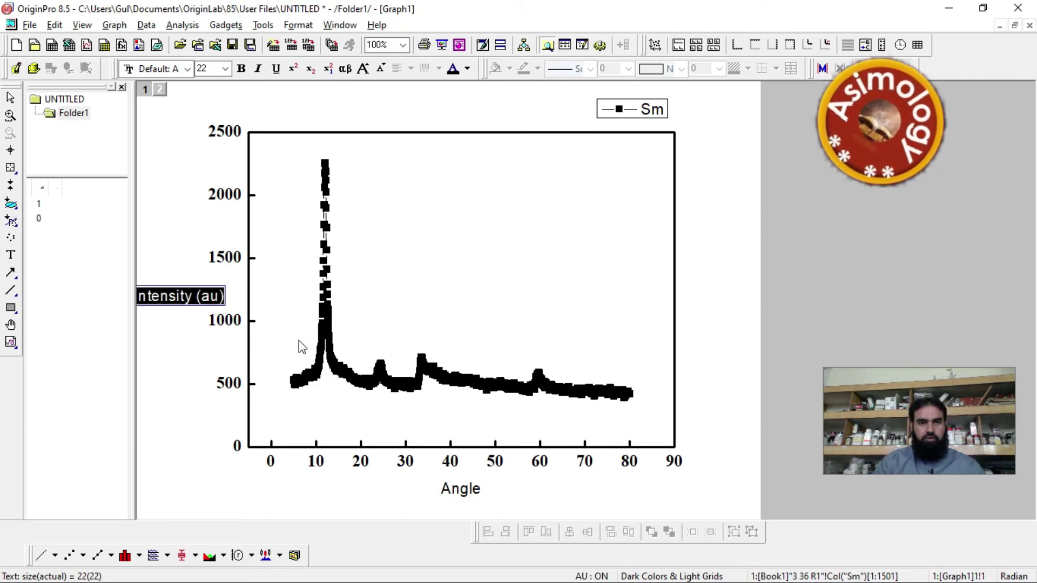
{"action": "left_click", "coordinate": [226, 68]}
{"action": "left_click", "coordinate": [216, 233]}
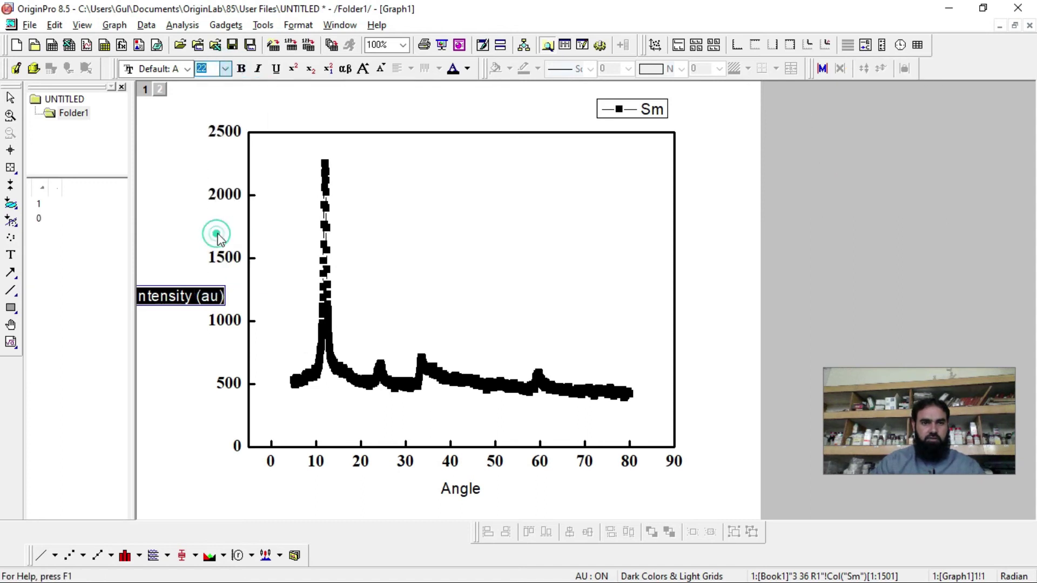
{"action": "left_click", "coordinate": [187, 69]}
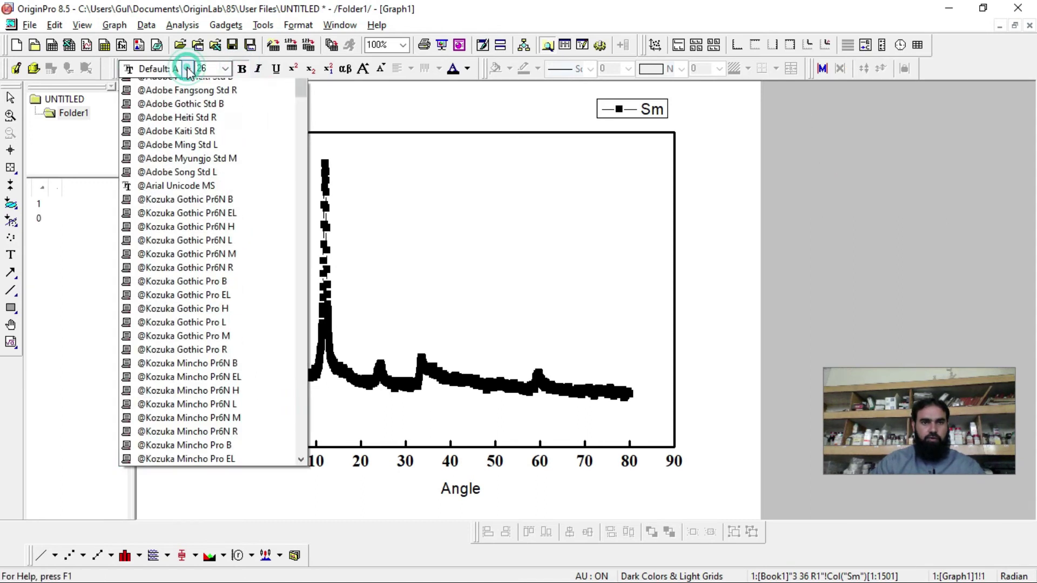
{"action": "left_click", "coordinate": [195, 169]}
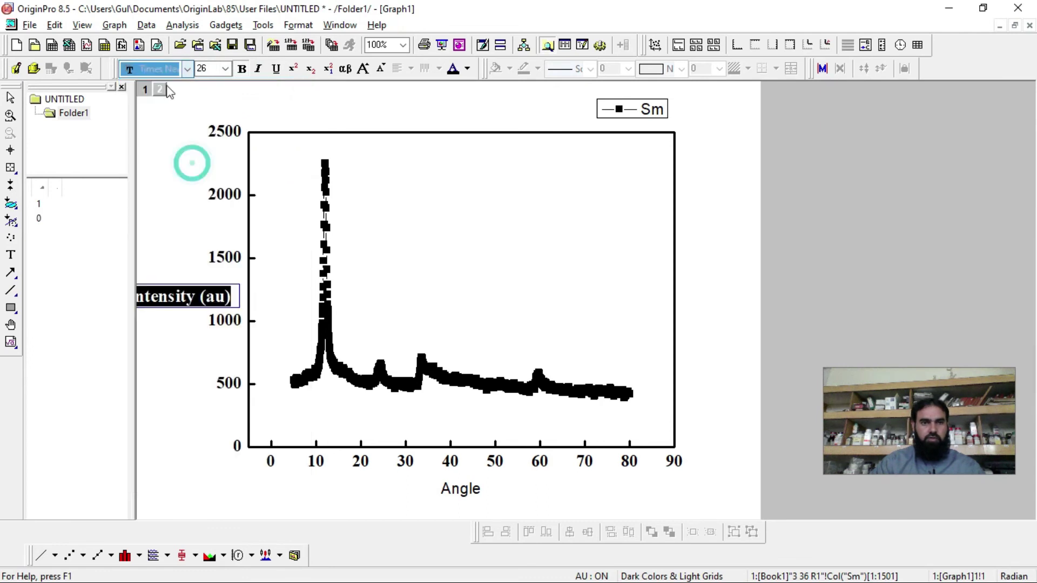
{"action": "left_click", "coordinate": [188, 224]}
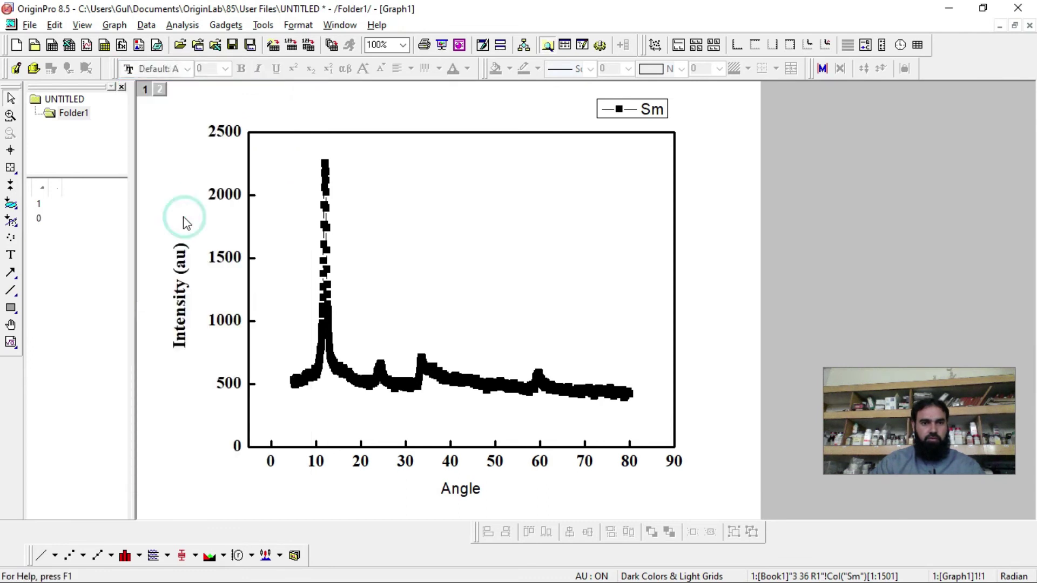
Edit the X-axis title text to read 2q(o)
{"action": "double_click", "coordinate": [466, 496]}
{"action": "key", "text": "BackSpace"}
{"action": "type", "text": "2"}
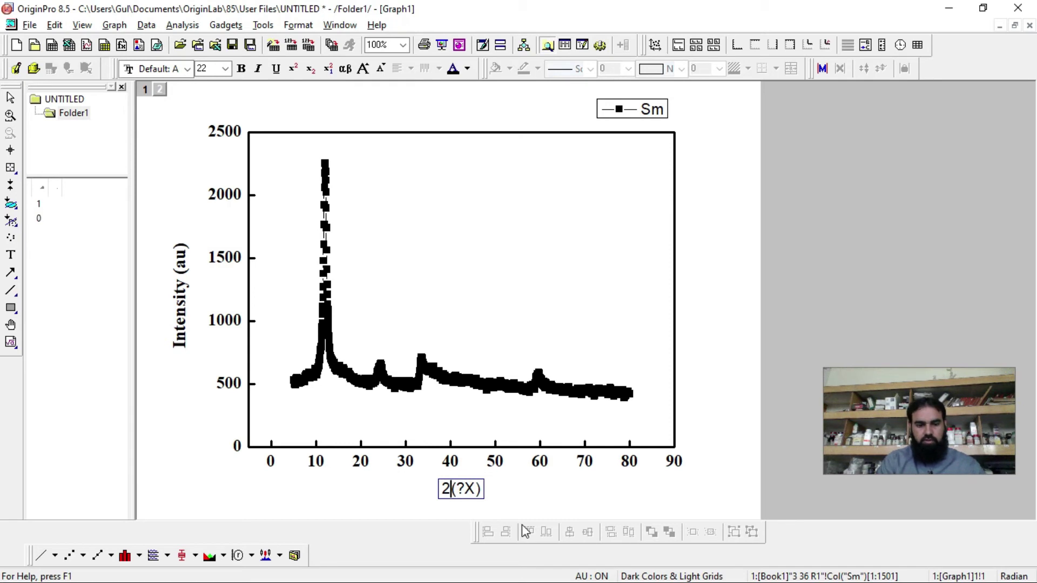
{"action": "type", "text": "q"}
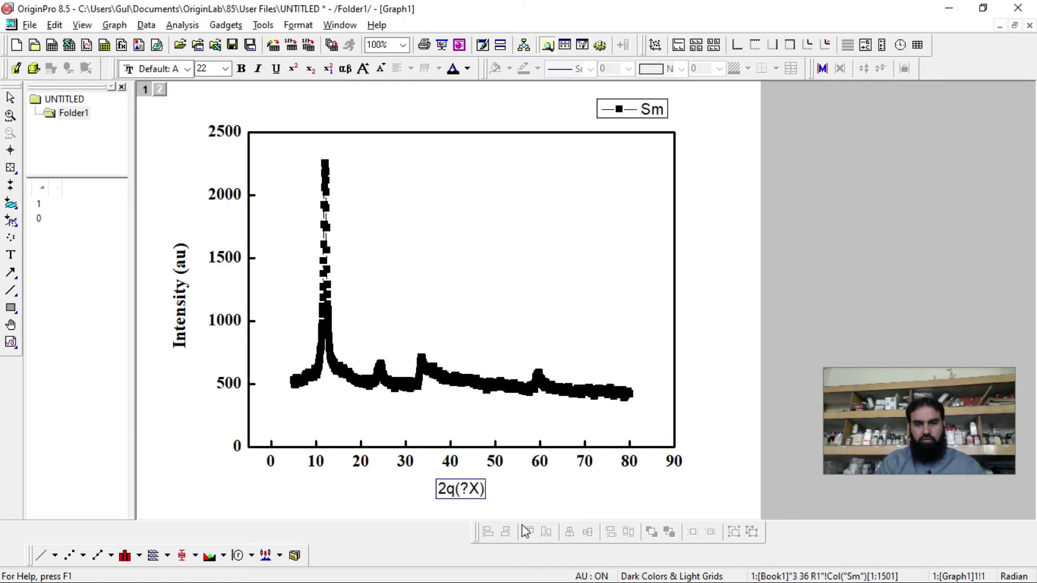
{"action": "key", "text": "shift+Right"}
{"action": "key", "text": "shift+Right"}
{"action": "key", "text": "shift+Right"}
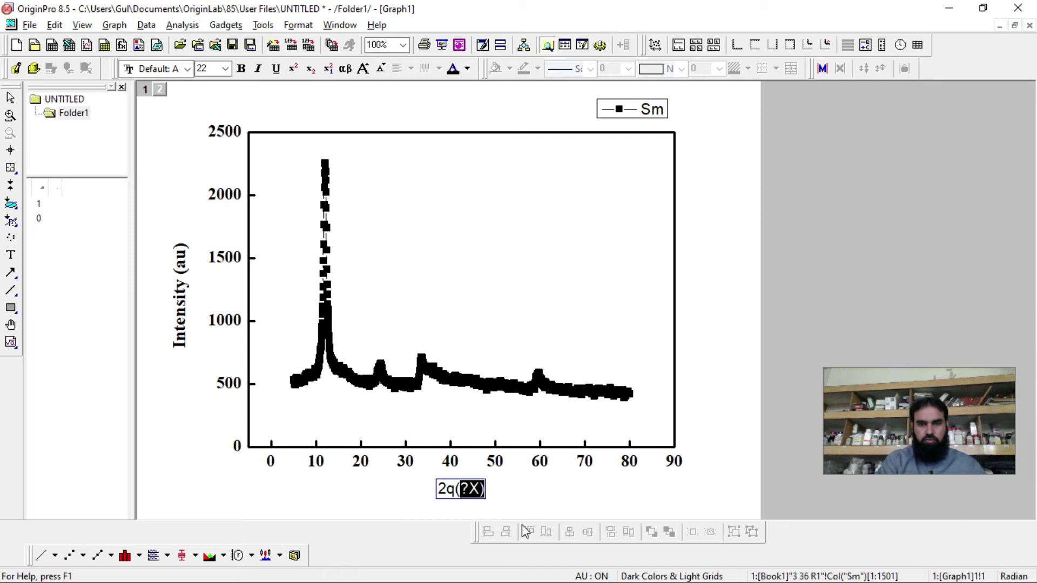
{"action": "key", "text": "Left"}
{"action": "key", "text": "shift+Right"}
{"action": "key", "text": "shift+Right"}
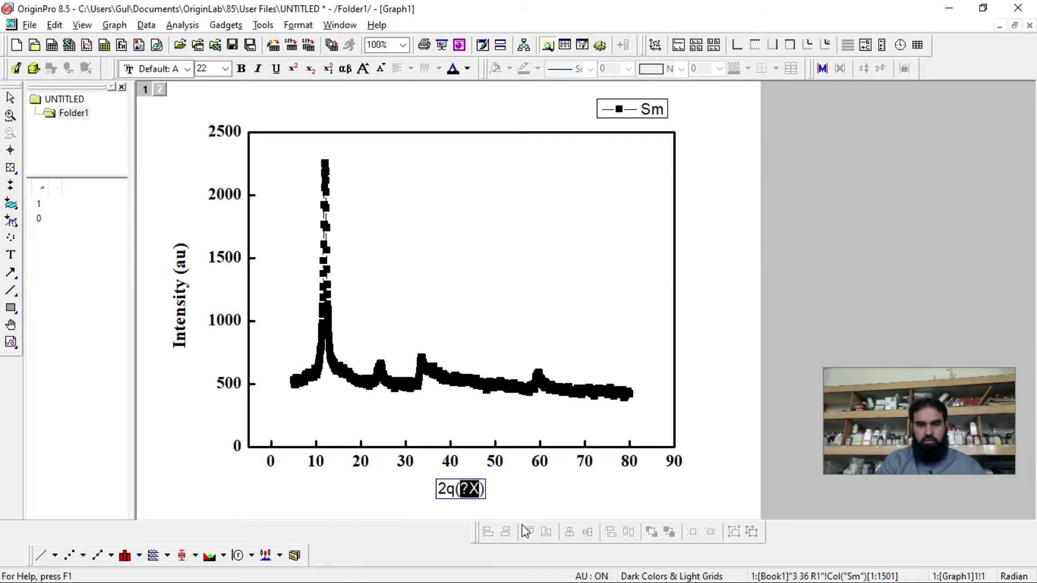
{"action": "type", "text": "o"}
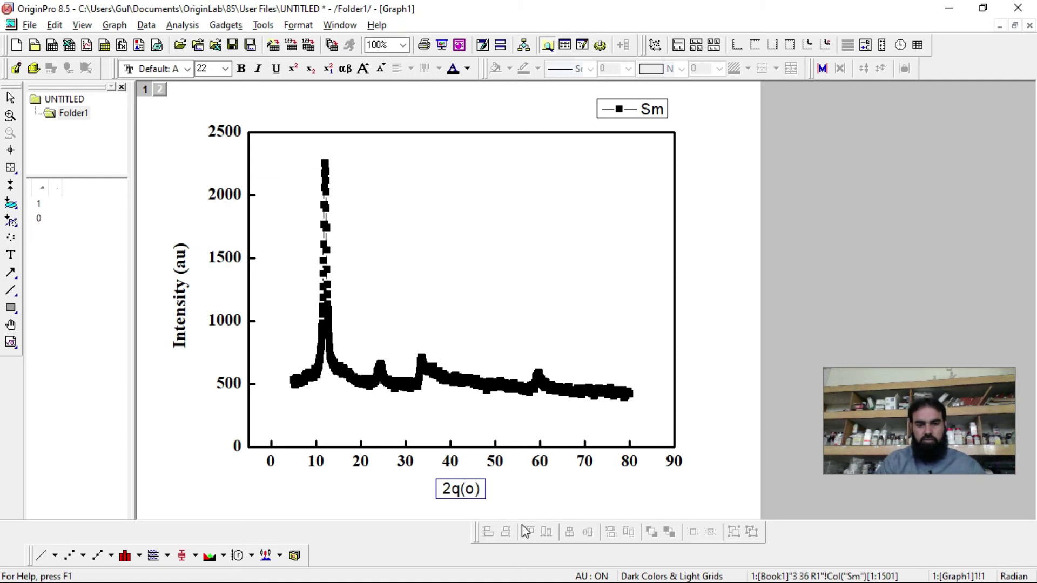
Make the X-axis title bold, size 26, in Times New Roman
{"action": "key", "text": "ctrl+a"}
{"action": "left_click", "coordinate": [242, 69]}
{"action": "left_click", "coordinate": [225, 69]}
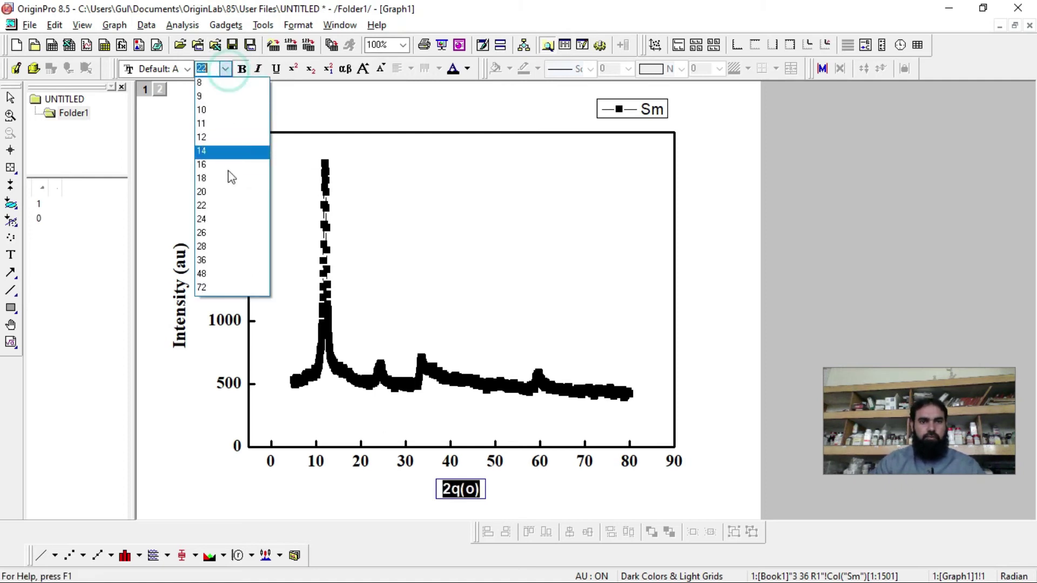
{"action": "left_click", "coordinate": [208, 232]}
{"action": "left_click", "coordinate": [187, 68]}
{"action": "scroll", "coordinate": [185, 156], "scroll_direction": "down", "scroll_amount": 20}
{"action": "left_click", "coordinate": [190, 162]}
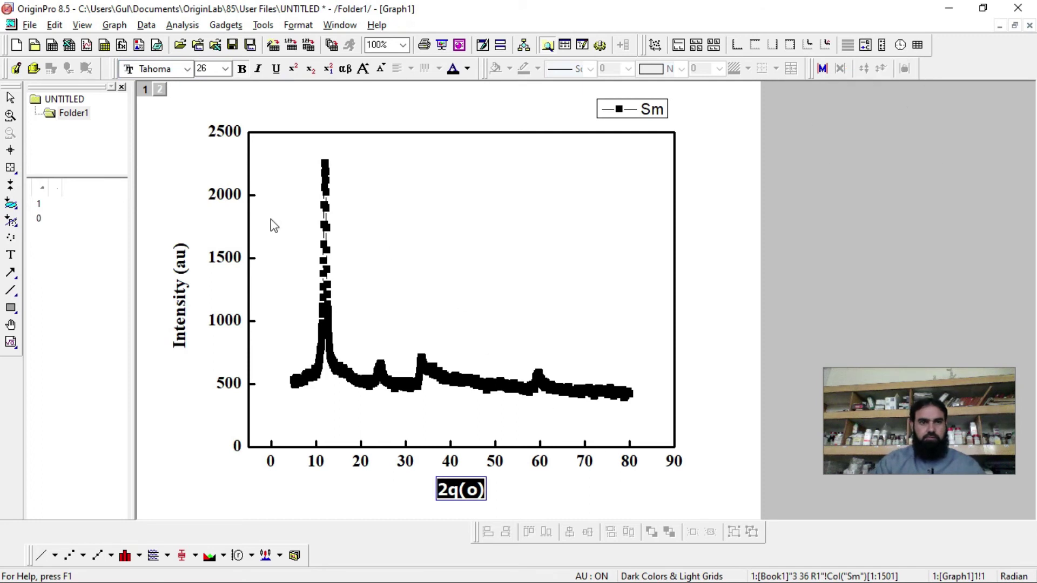
{"action": "left_click", "coordinate": [187, 69]}
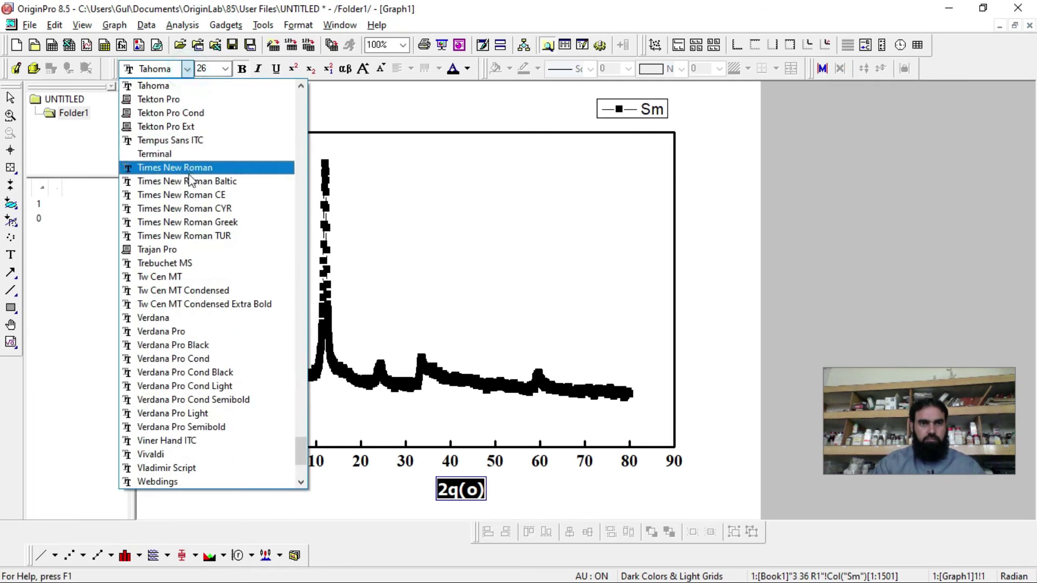
{"action": "left_click", "coordinate": [188, 171]}
Select the q in the X-axis title
{"action": "key", "text": "Home"}
{"action": "key", "text": "Right"}
{"action": "key", "text": "shift+Right"}
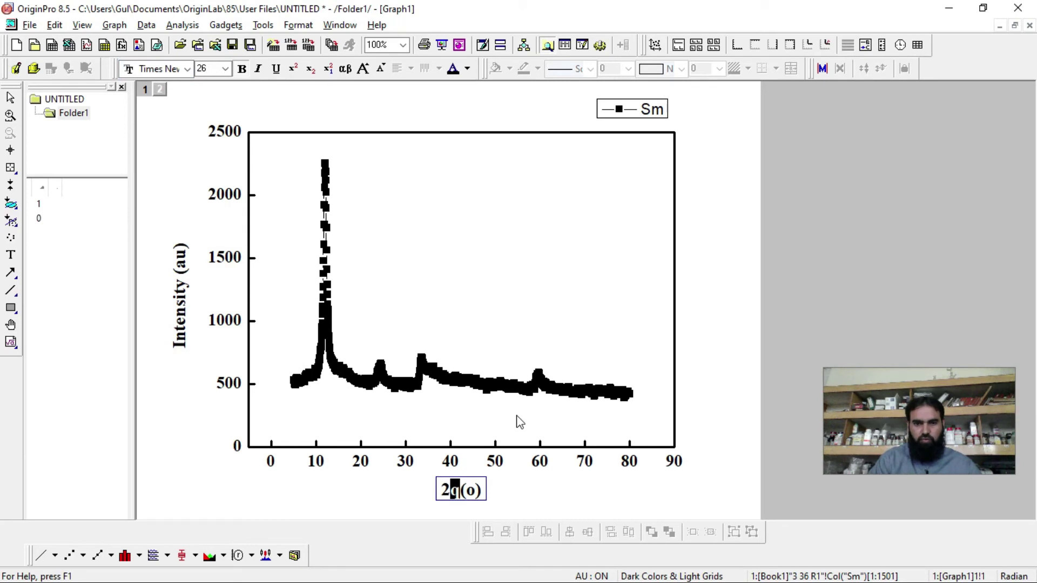
Turn the q into a Greek θ and remove the stray extra θ
{"action": "left_click", "coordinate": [346, 69]}
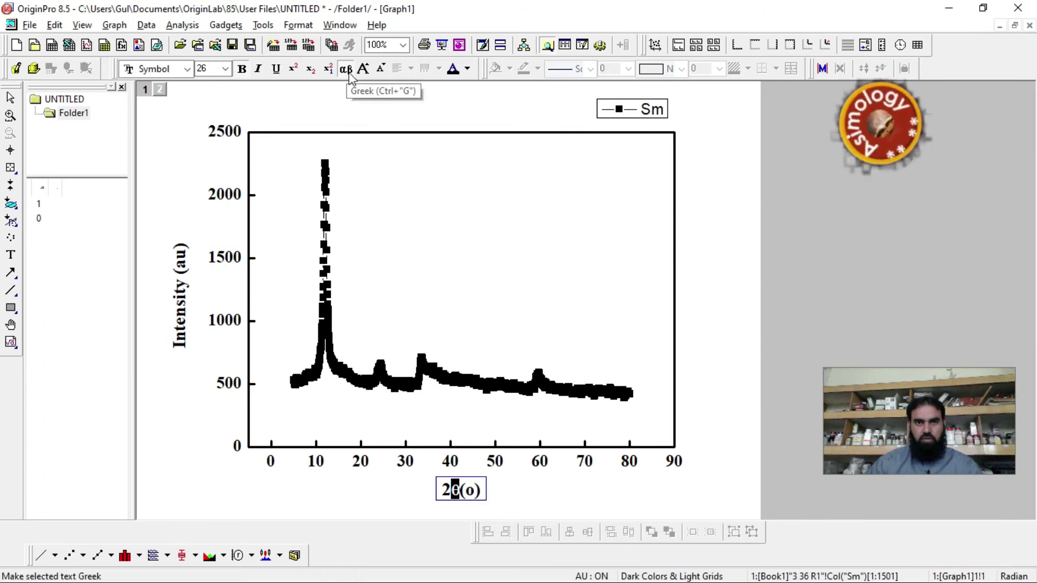
{"action": "left_click", "coordinate": [479, 490]}
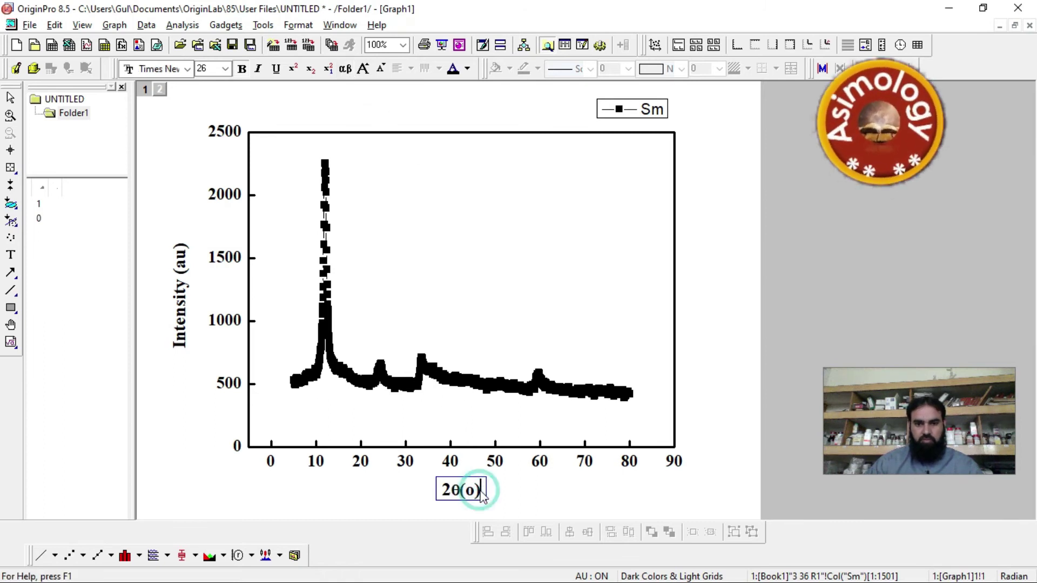
{"action": "left_click", "coordinate": [346, 69]}
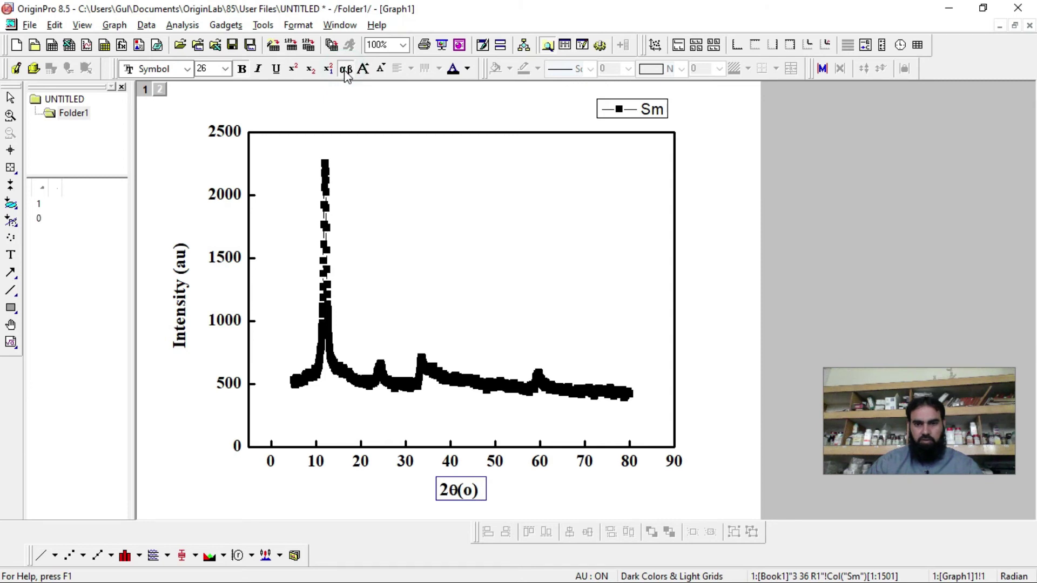
{"action": "type", "text": "q"}
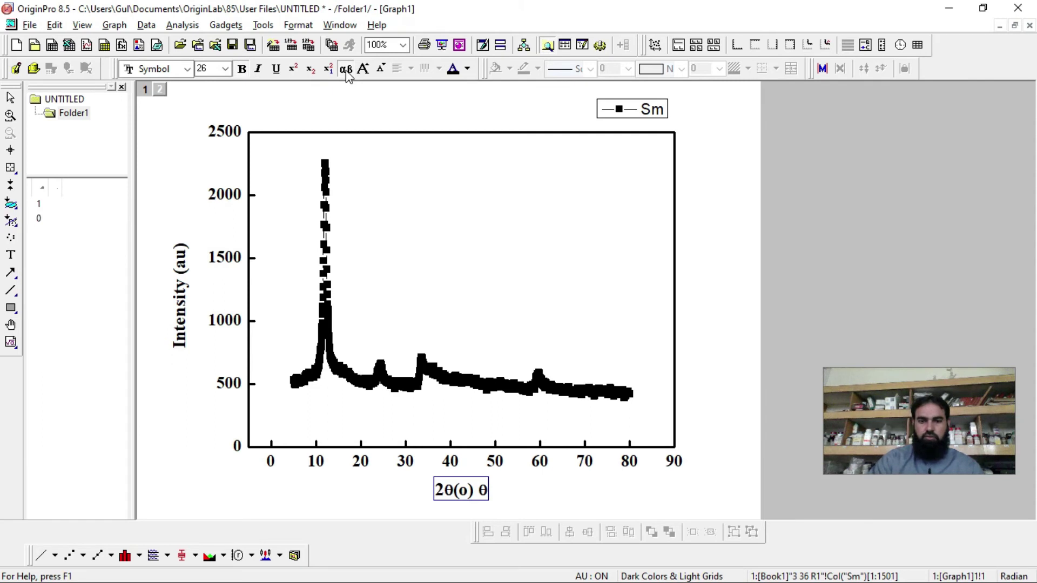
{"action": "key", "text": "BackSpace"}
{"action": "key", "text": "BackSpace"}
{"action": "key", "text": "Left"}
Make the o a superscript degree sign so the title reads 2θ(°)
{"action": "key", "text": "shift+Left"}
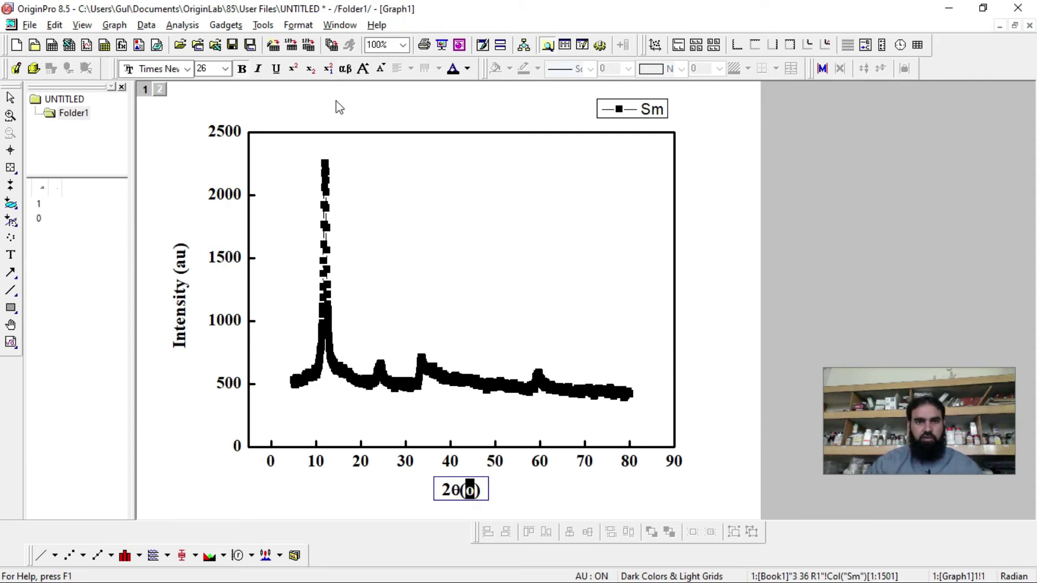
{"action": "left_click", "coordinate": [297, 74]}
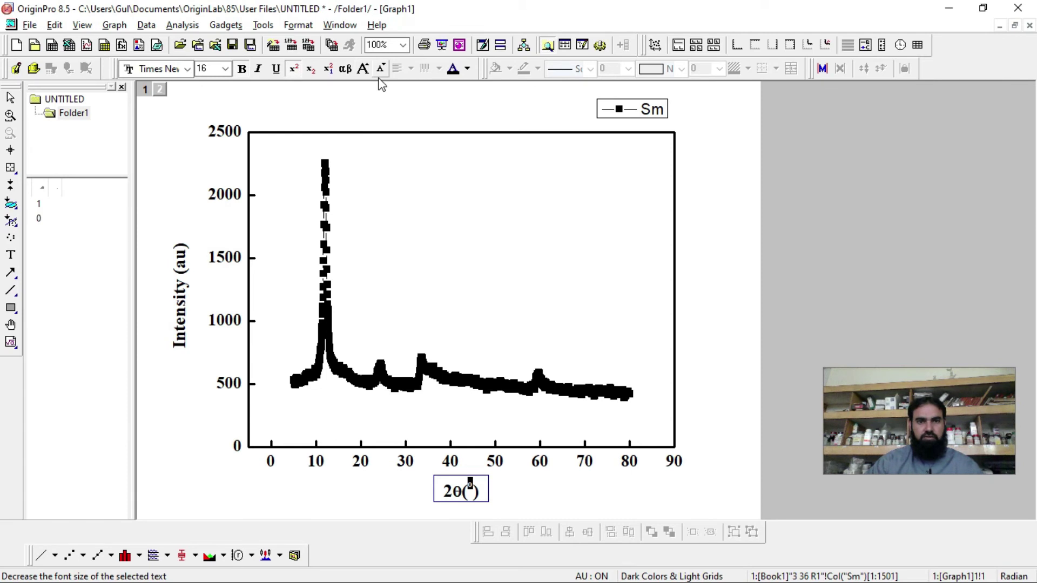
{"action": "left_click", "coordinate": [468, 69]}
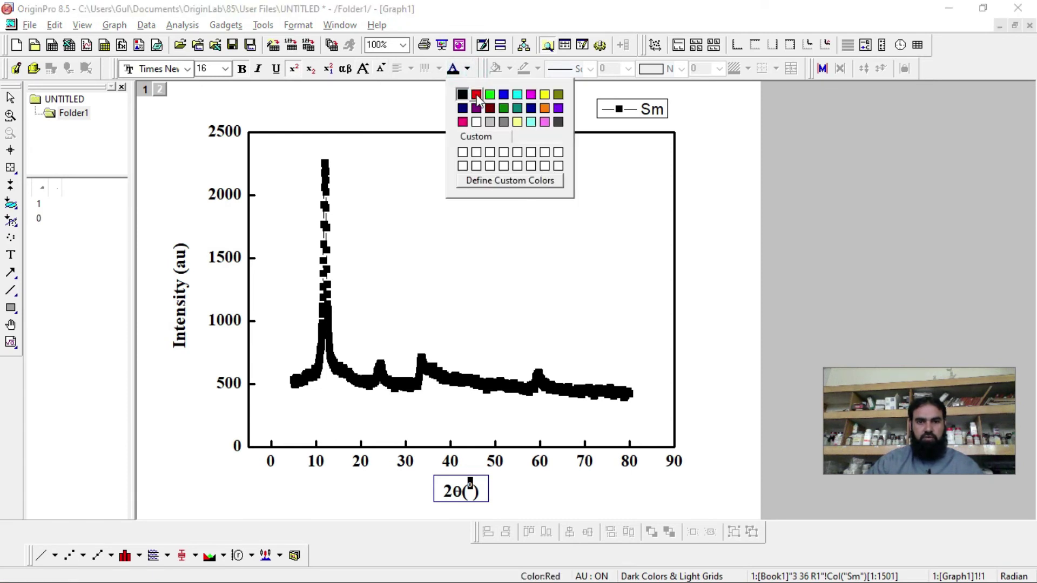
{"action": "left_click", "coordinate": [468, 69]}
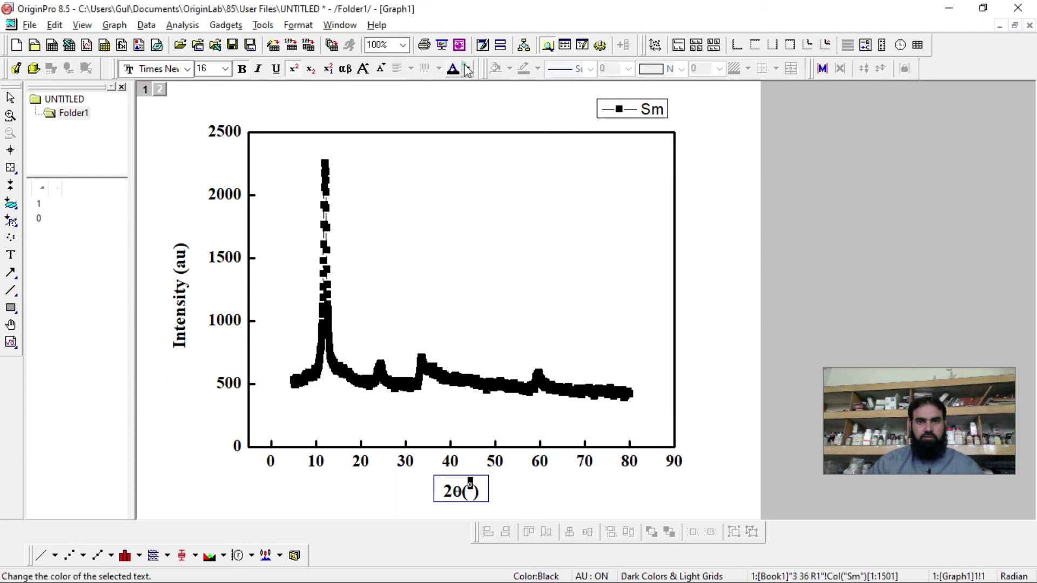
{"action": "left_click", "coordinate": [606, 265]}
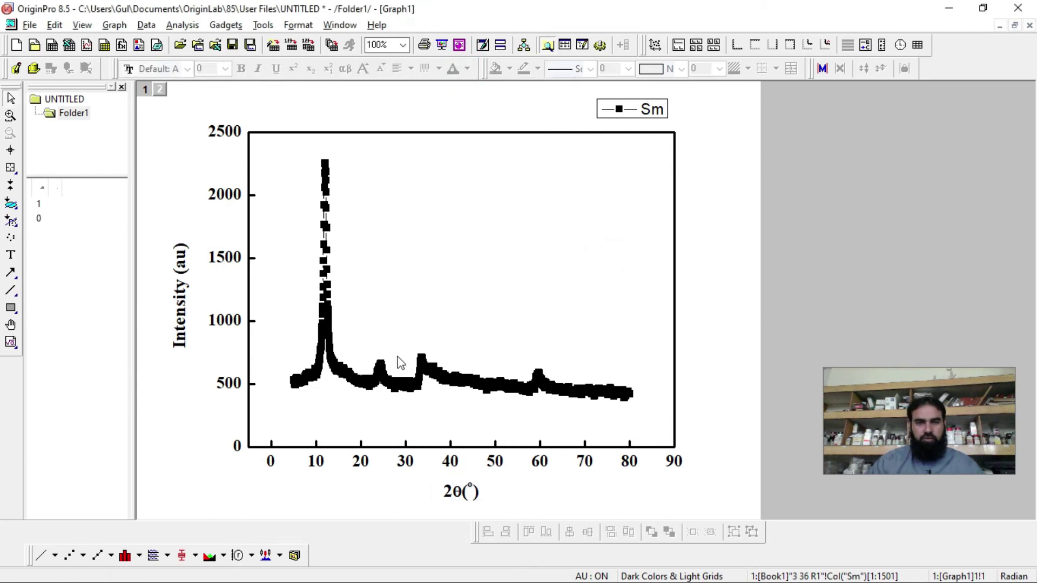
Show the Sm curve as a plain solid line of width 2, keeping its colour
{"action": "left_click", "coordinate": [389, 383]}
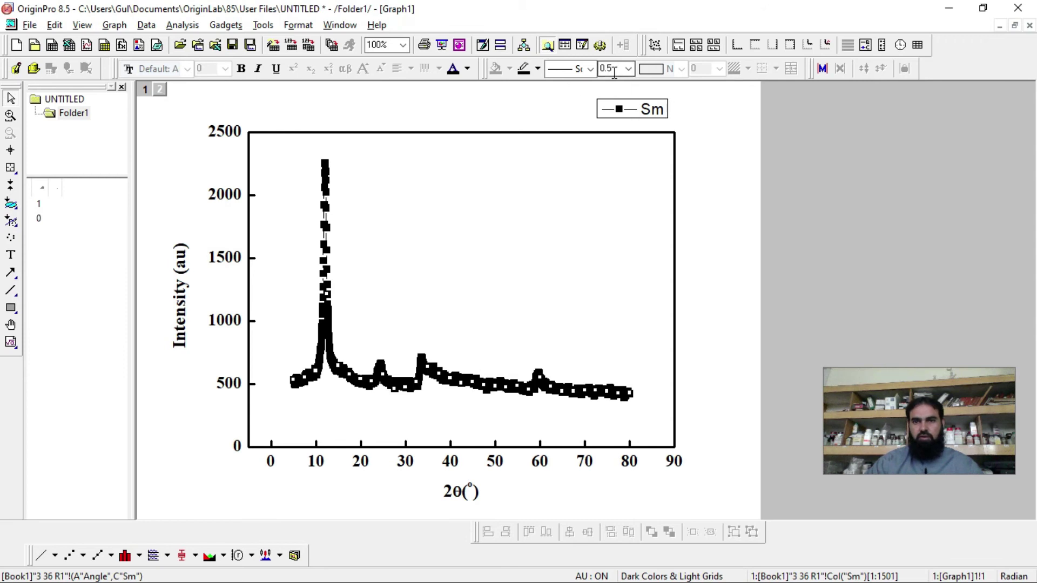
{"action": "left_click", "coordinate": [40, 556]}
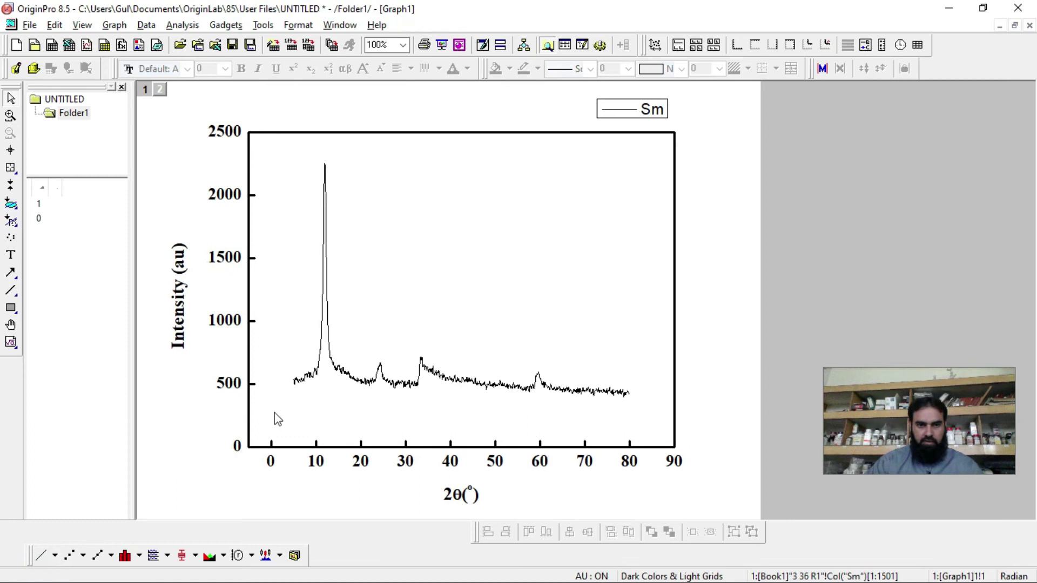
{"action": "left_click", "coordinate": [356, 379]}
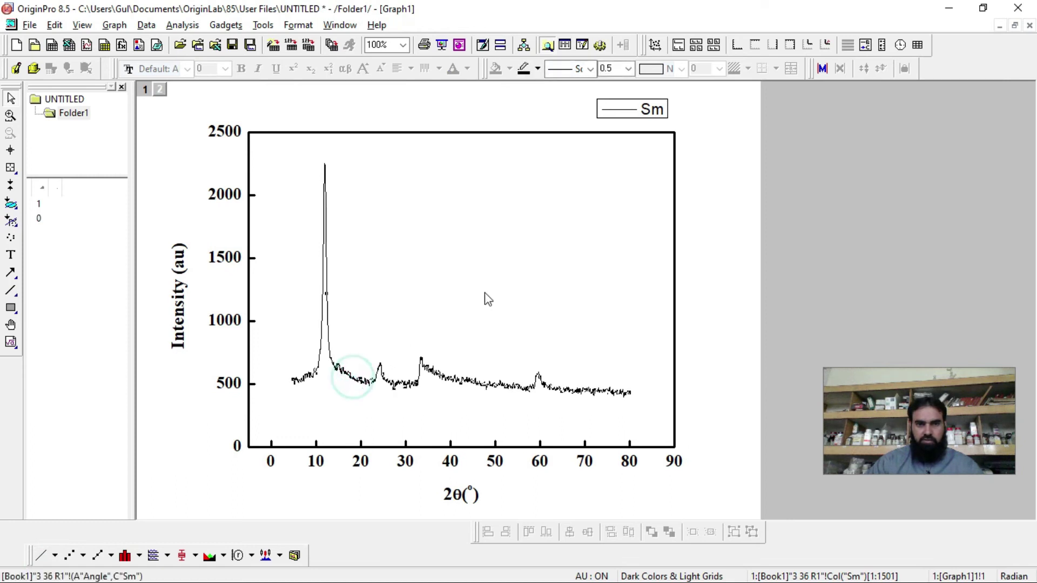
{"action": "left_click", "coordinate": [629, 69]}
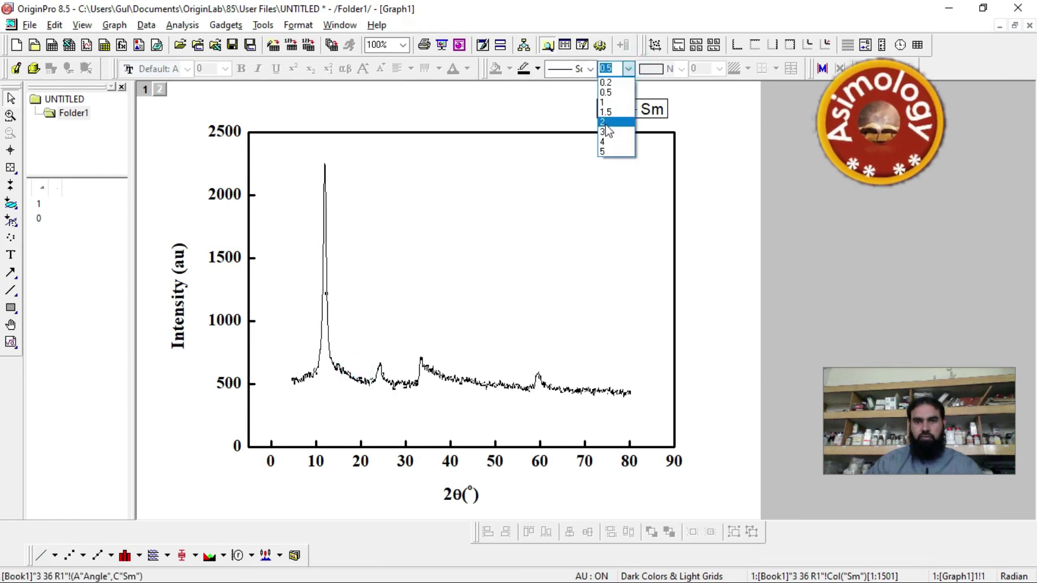
{"action": "left_click", "coordinate": [610, 122]}
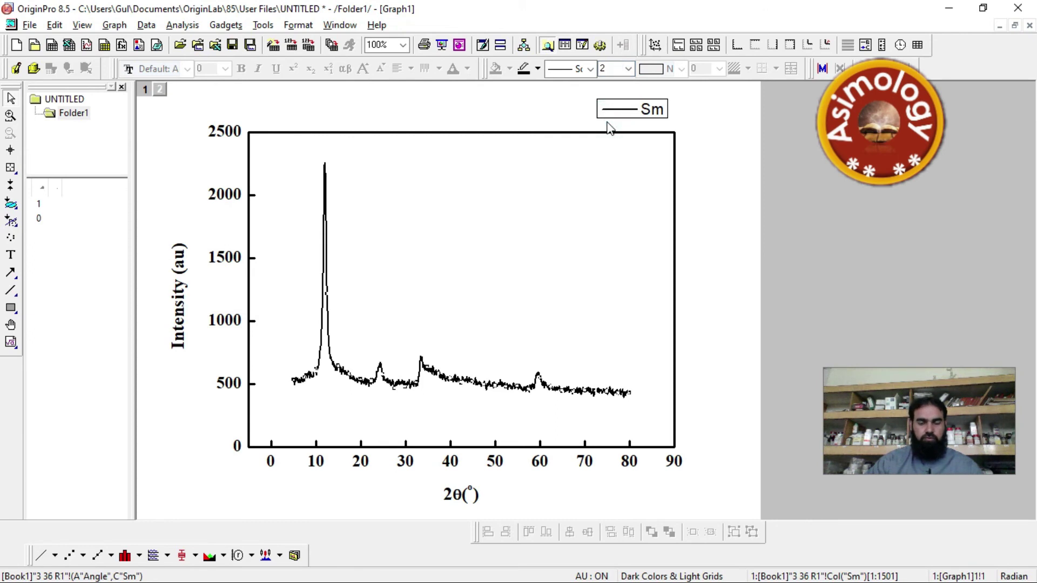
{"action": "left_click", "coordinate": [591, 69]}
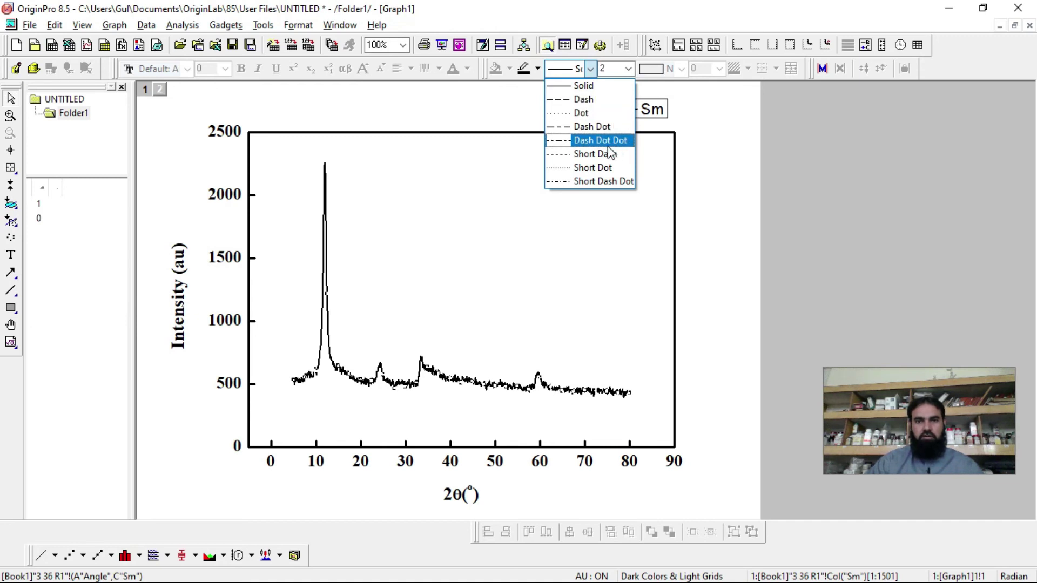
{"action": "key", "text": "Escape"}
{"action": "left_click", "coordinate": [538, 68]}
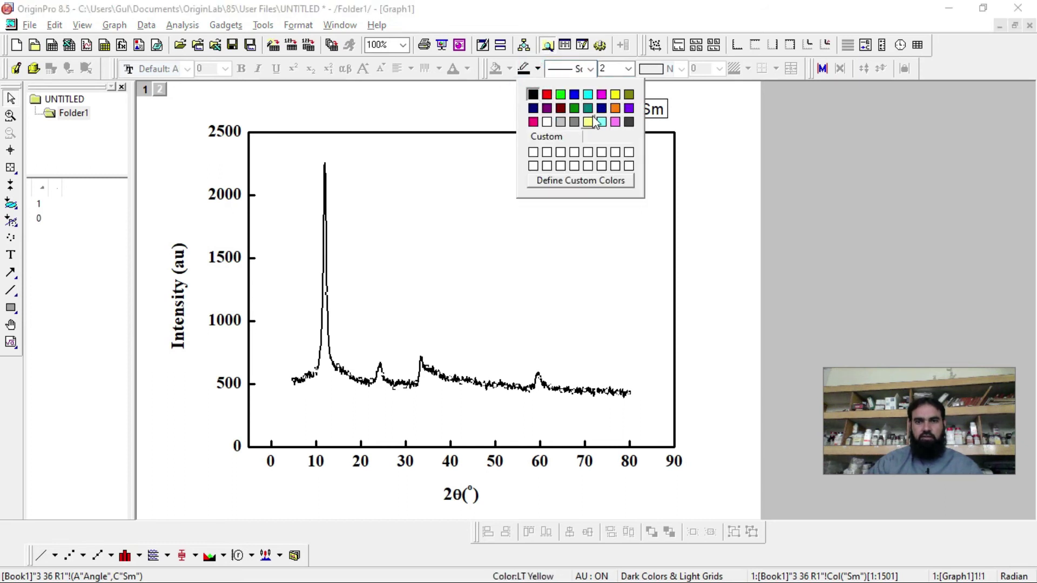
{"action": "left_click", "coordinate": [537, 69]}
Drag the legend into the frame's top-right corner, set its text to XY-1, and regenerate it as Sm
{"action": "left_click", "coordinate": [655, 108]}
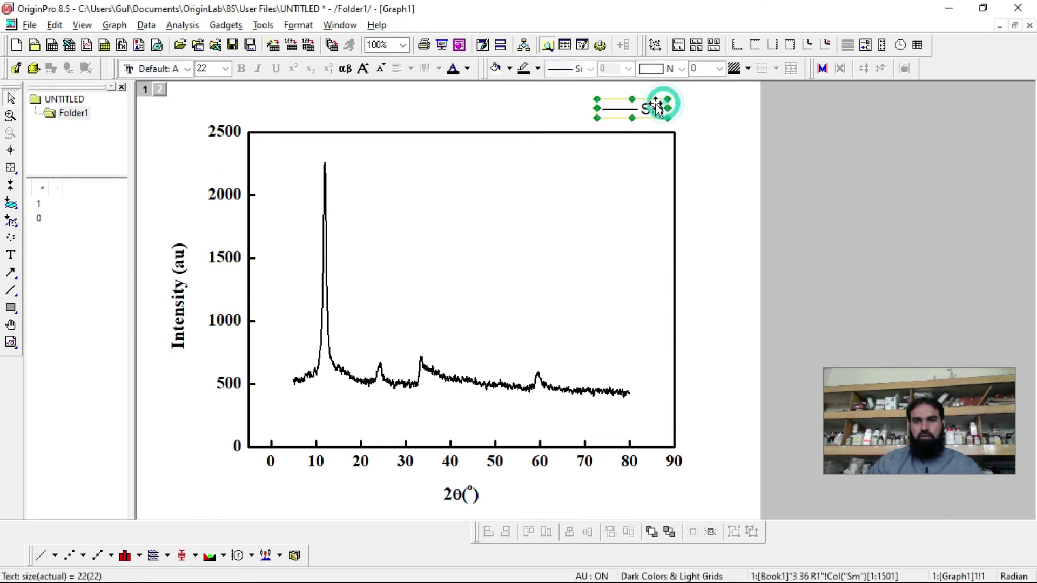
{"action": "left_click_drag", "start_coordinate": [655, 109], "coordinate": [650, 149]}
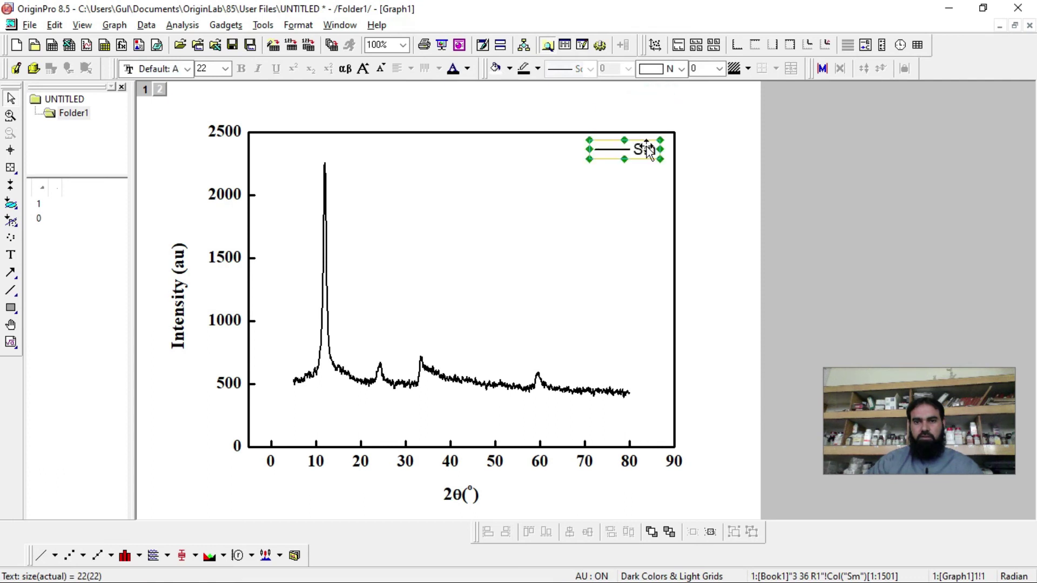
{"action": "double_click", "coordinate": [649, 149]}
{"action": "key", "text": "Right"}
{"action": "key", "text": "Right"}
{"action": "key", "text": "Right"}
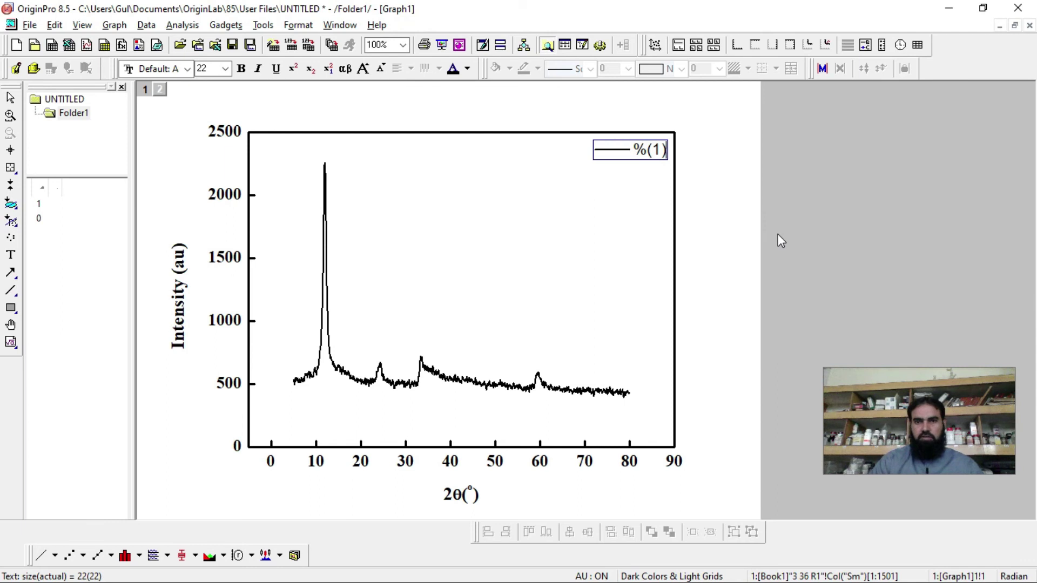
{"action": "key", "text": "shift+Left"}
{"action": "key", "text": "shift+Left"}
{"action": "key", "text": "shift+Left"}
{"action": "key", "text": "shift+Left"}
{"action": "type", "text": "X"}
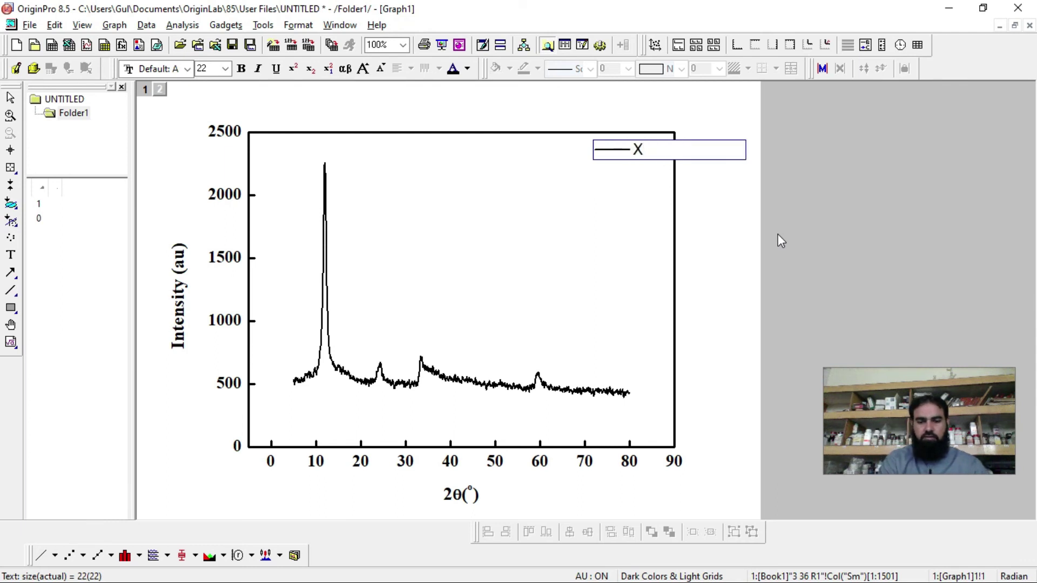
{"action": "type", "text": "Y-1"}
{"action": "left_click", "coordinate": [781, 241]}
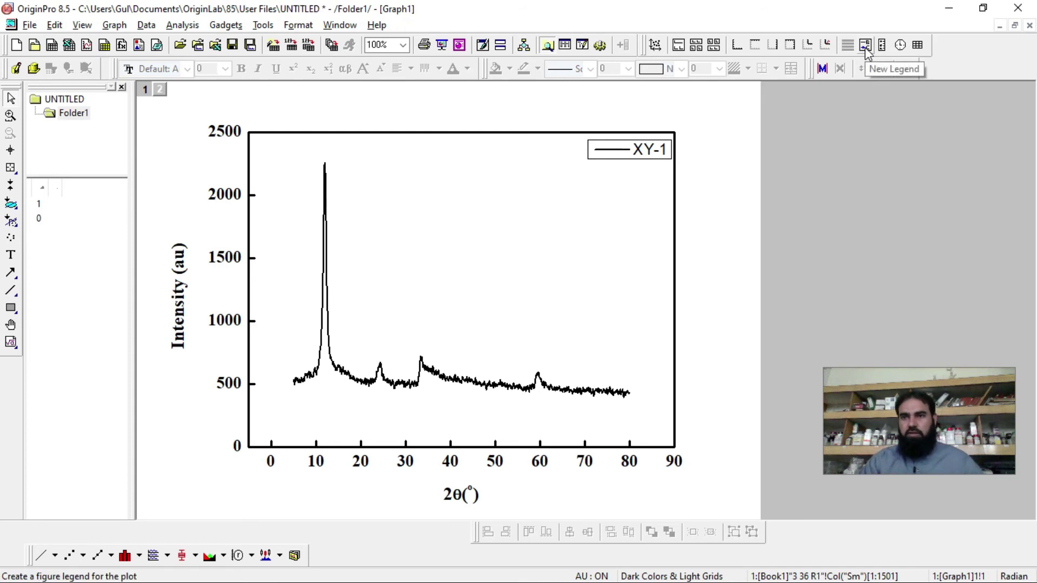
{"action": "left_click", "coordinate": [869, 50]}
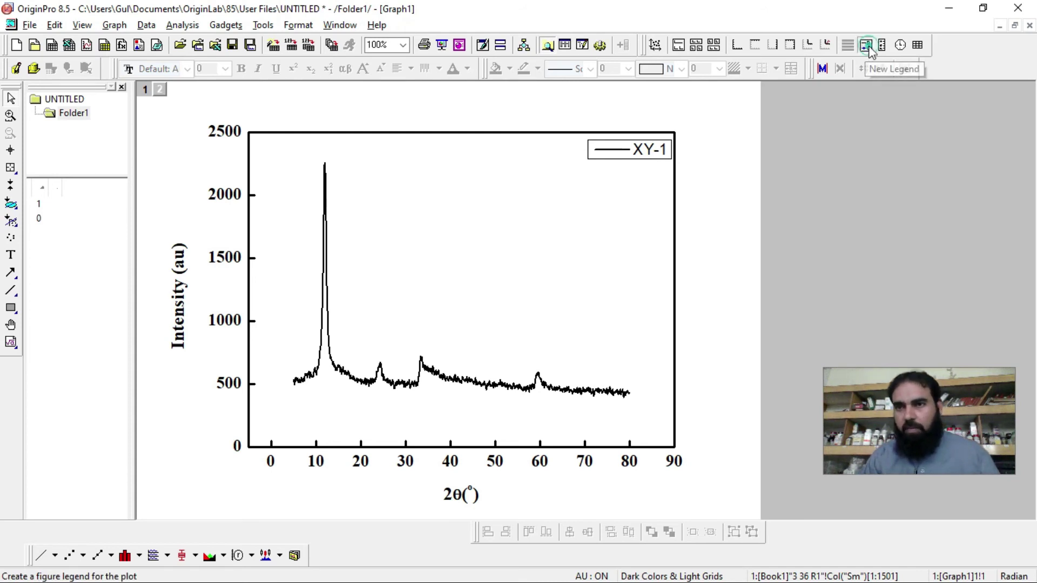
{"action": "left_click", "coordinate": [519, 175]}
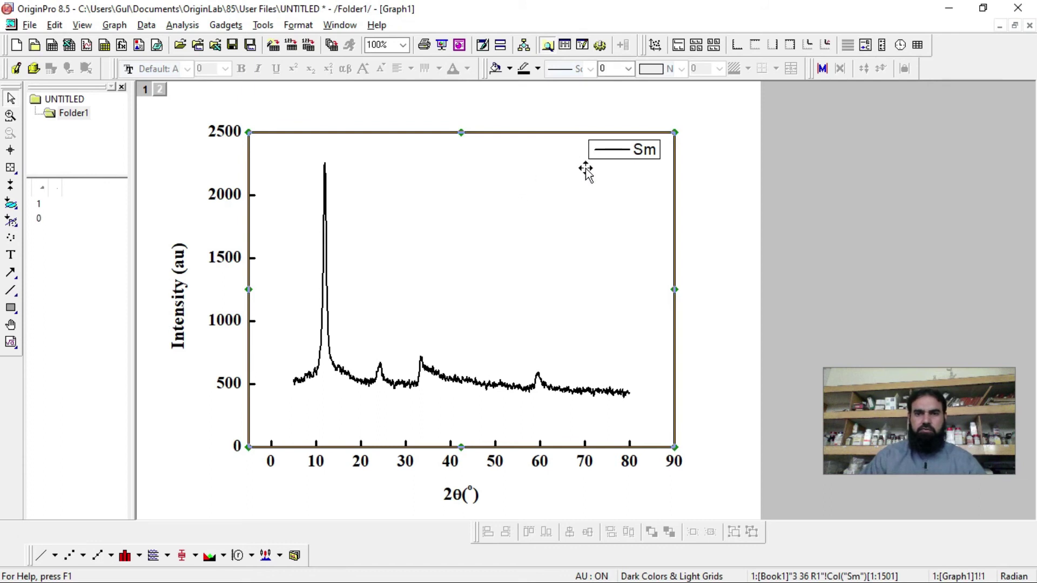
{"action": "left_click", "coordinate": [589, 197]}
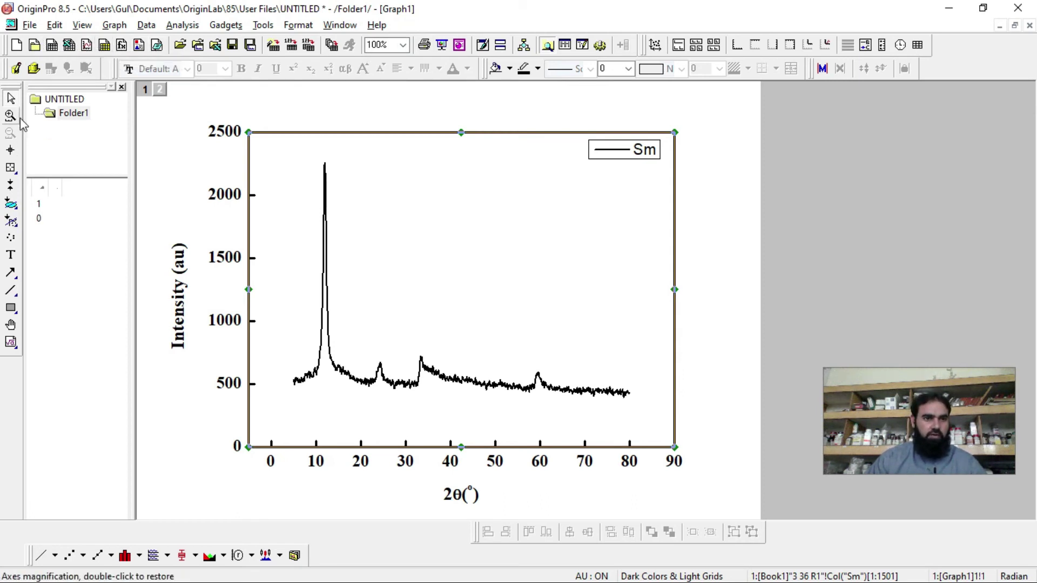
Add a 'test' text label beside the main peak
{"action": "left_click", "coordinate": [11, 255]}
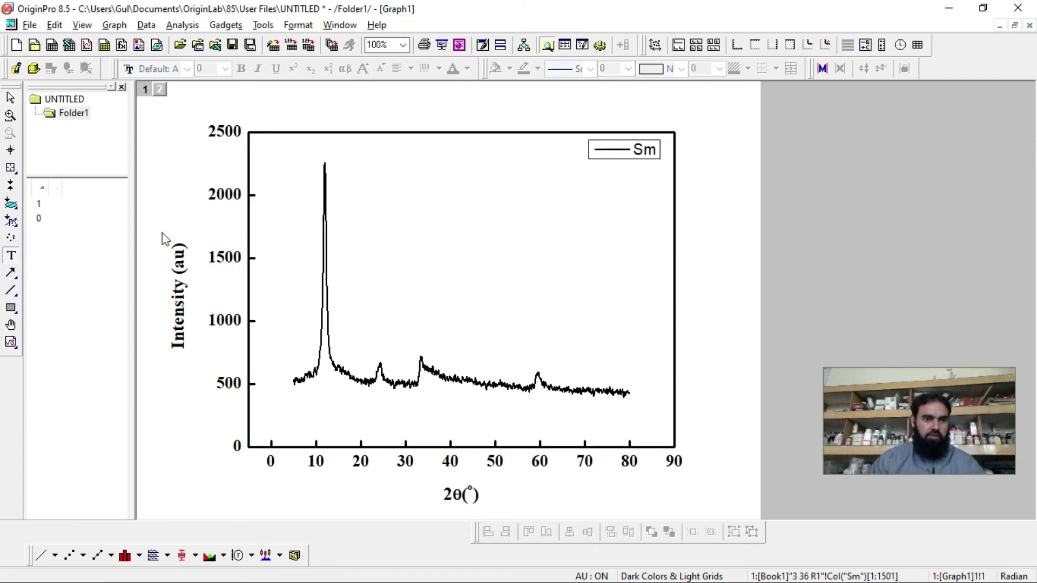
{"action": "left_click", "coordinate": [487, 192]}
{"action": "type", "text": "test"}
{"action": "left_click", "coordinate": [578, 256]}
Draw an arrow from the label to the peak and a vertical line through it
{"action": "left_click", "coordinate": [11, 273]}
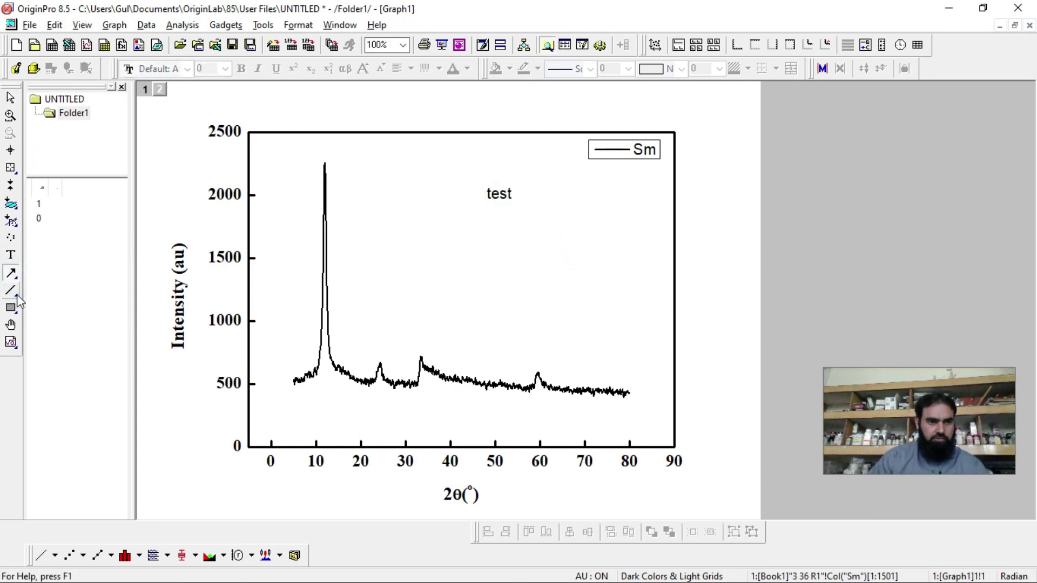
{"action": "left_click", "coordinate": [17, 294]}
{"action": "left_click", "coordinate": [11, 274]}
{"action": "left_click_drag", "start_coordinate": [482, 190], "coordinate": [334, 191]}
{"action": "left_click", "coordinate": [15, 293]}
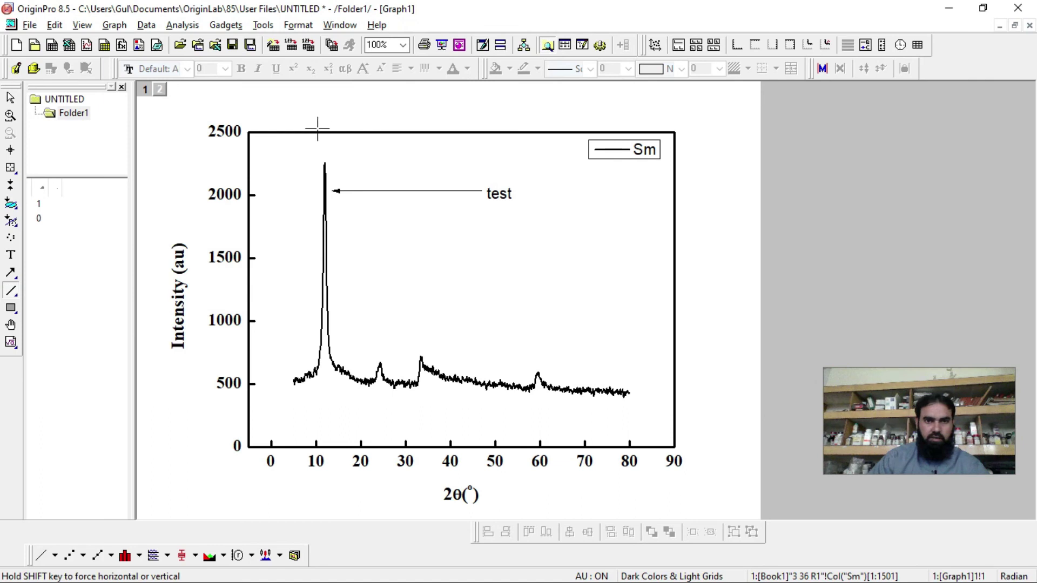
{"action": "left_click_drag", "start_coordinate": [325, 129], "coordinate": [325, 448]}
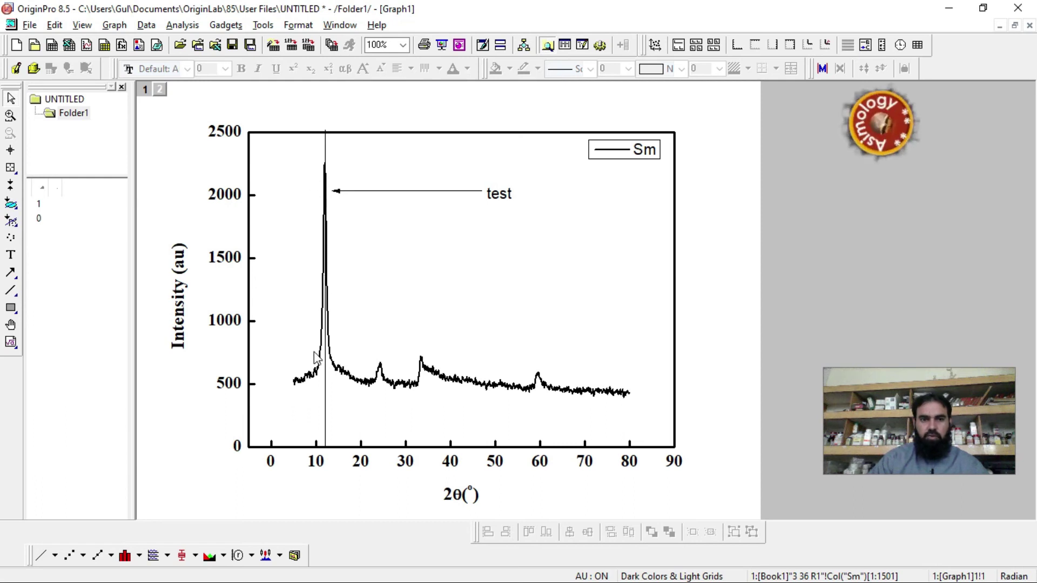
Make the vertical marker line thin, dotted and light gray
{"action": "left_click", "coordinate": [326, 153]}
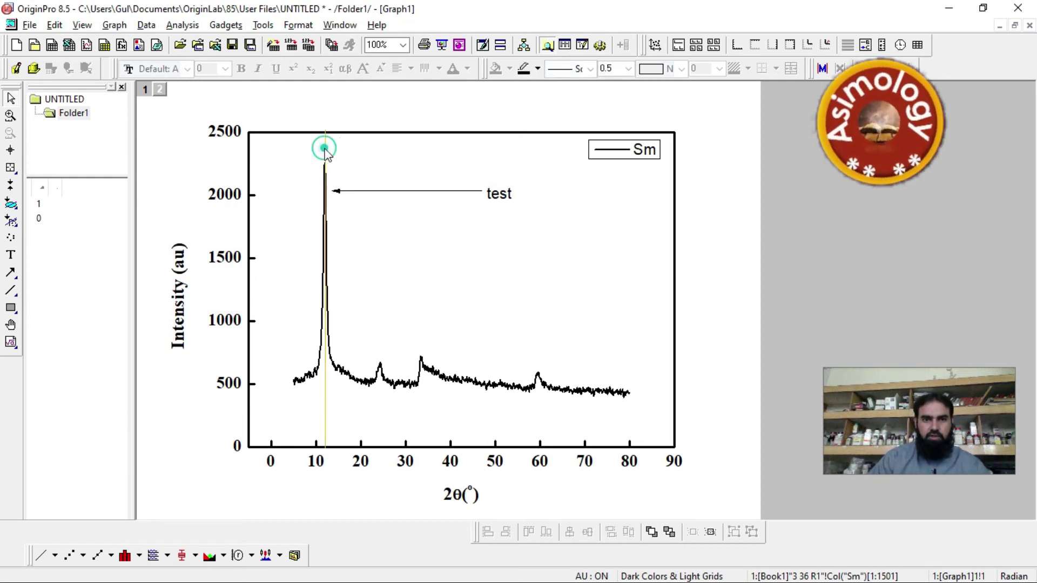
{"action": "left_click", "coordinate": [630, 69]}
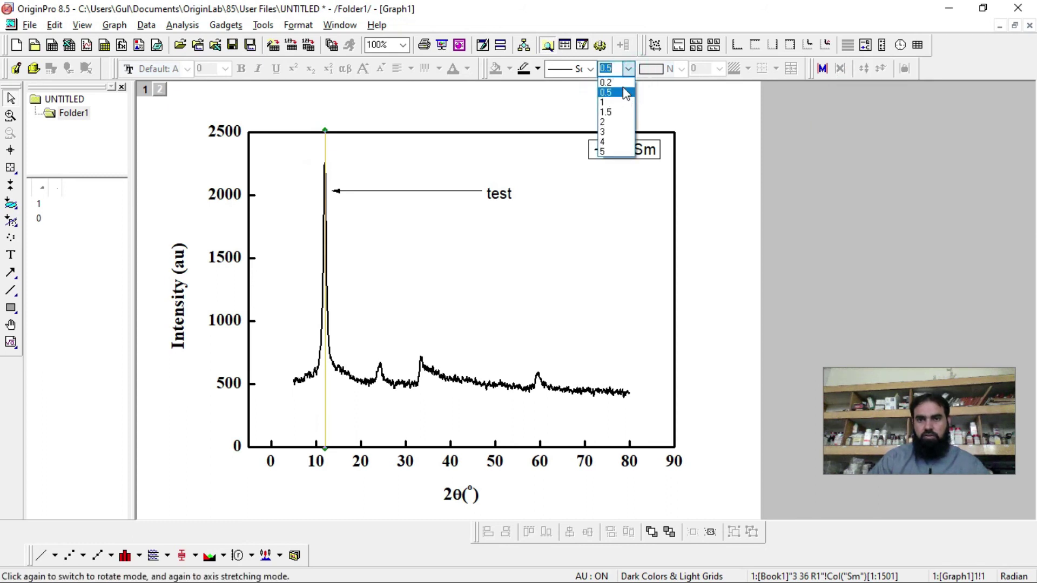
{"action": "left_click", "coordinate": [622, 83]}
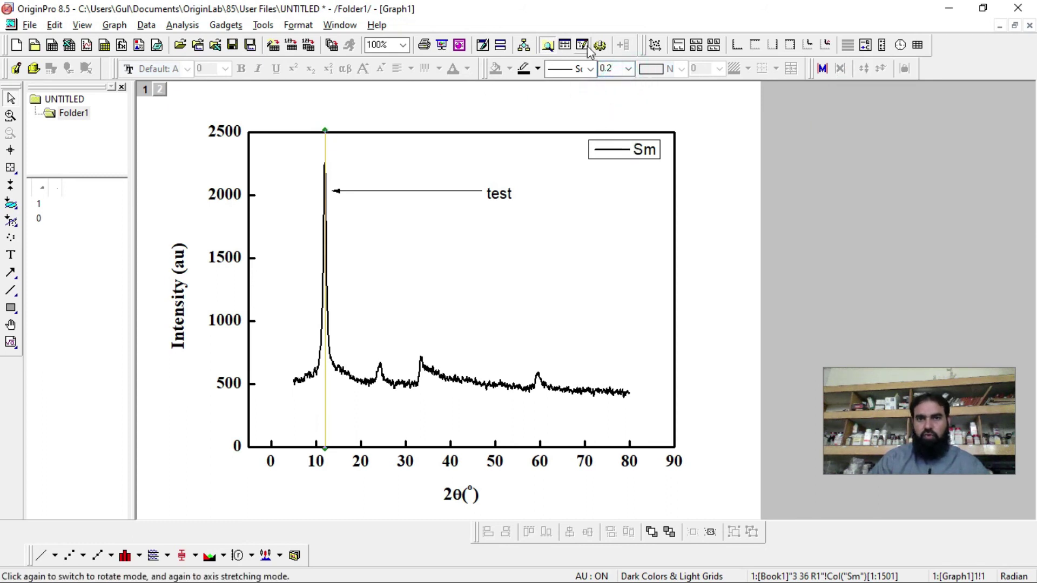
{"action": "left_click", "coordinate": [591, 68]}
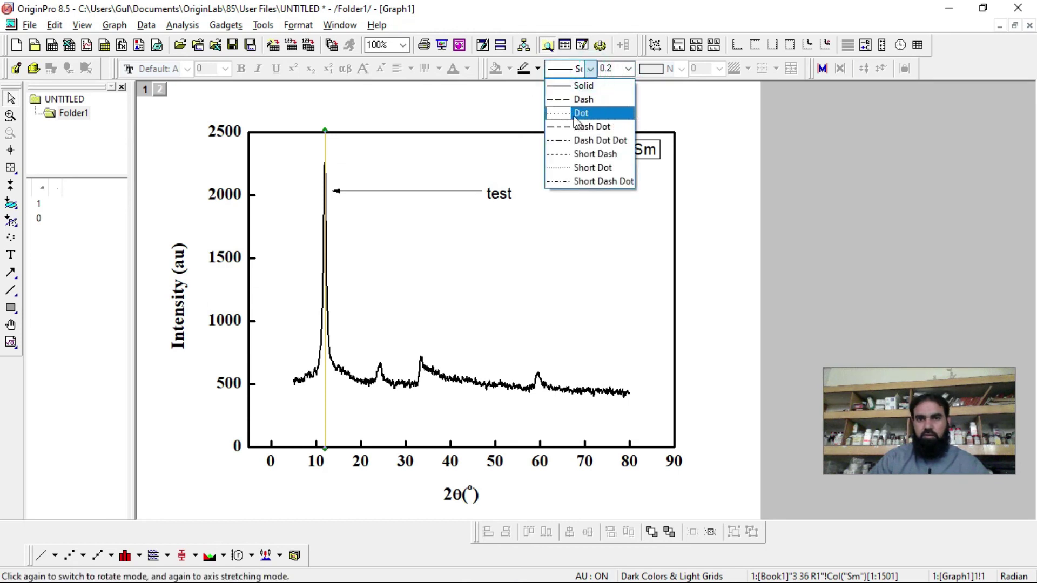
{"action": "left_click", "coordinate": [581, 113]}
{"action": "left_click", "coordinate": [538, 69]}
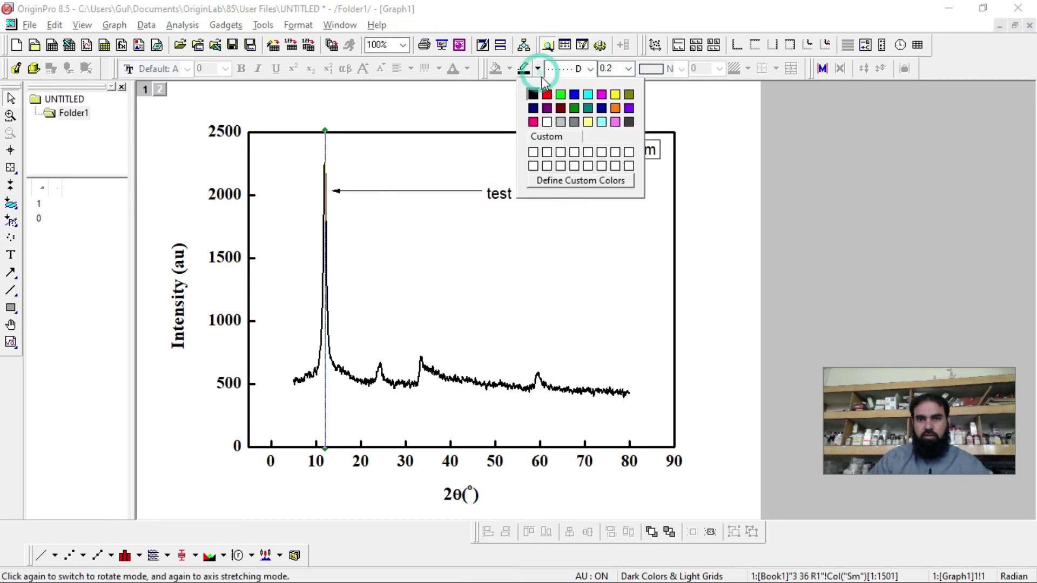
{"action": "left_click", "coordinate": [560, 123]}
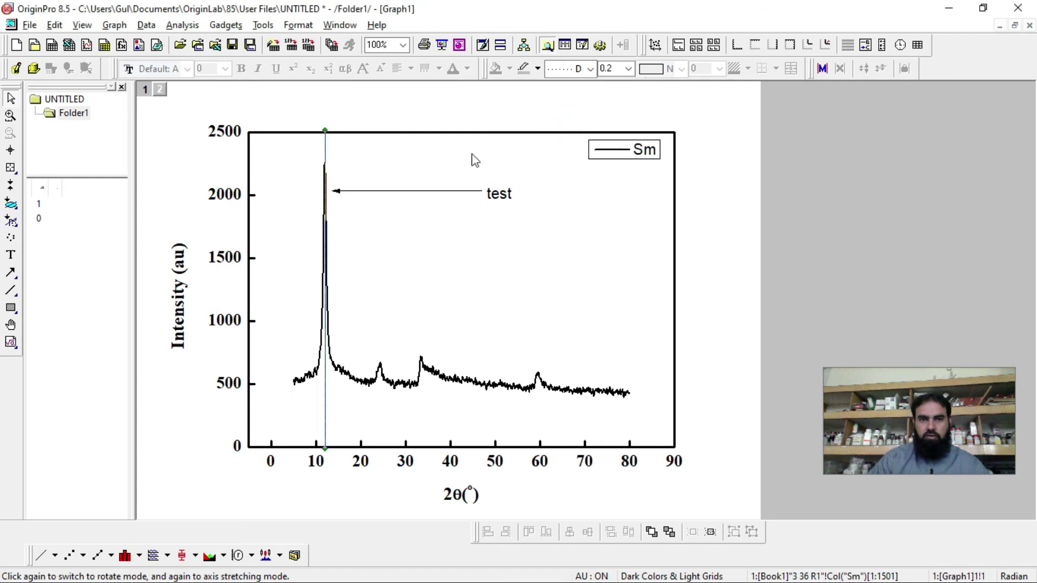
{"action": "left_click", "coordinate": [602, 88]}
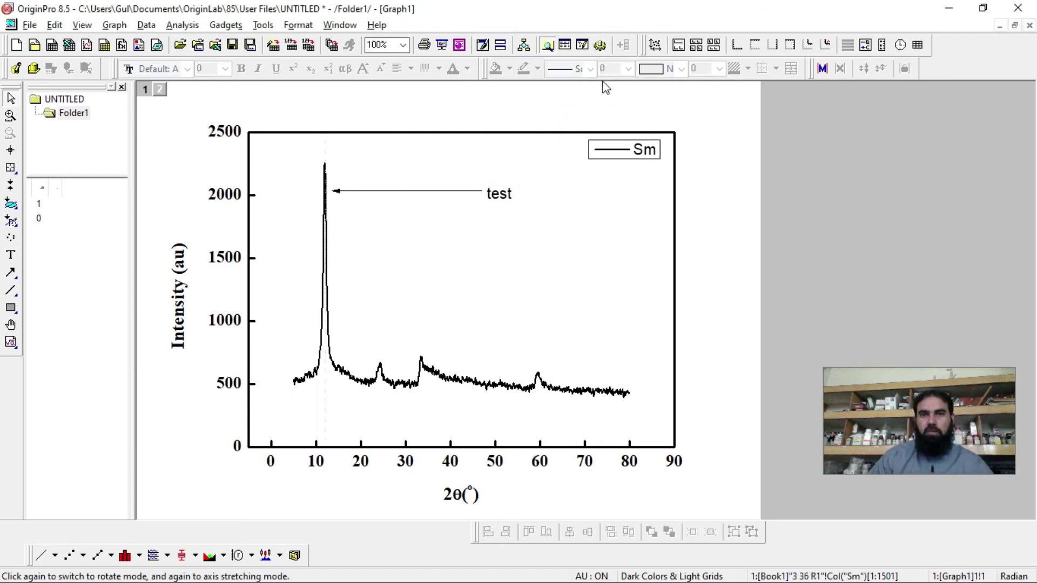
Set the marker line's width to 1
{"action": "left_click", "coordinate": [326, 157]}
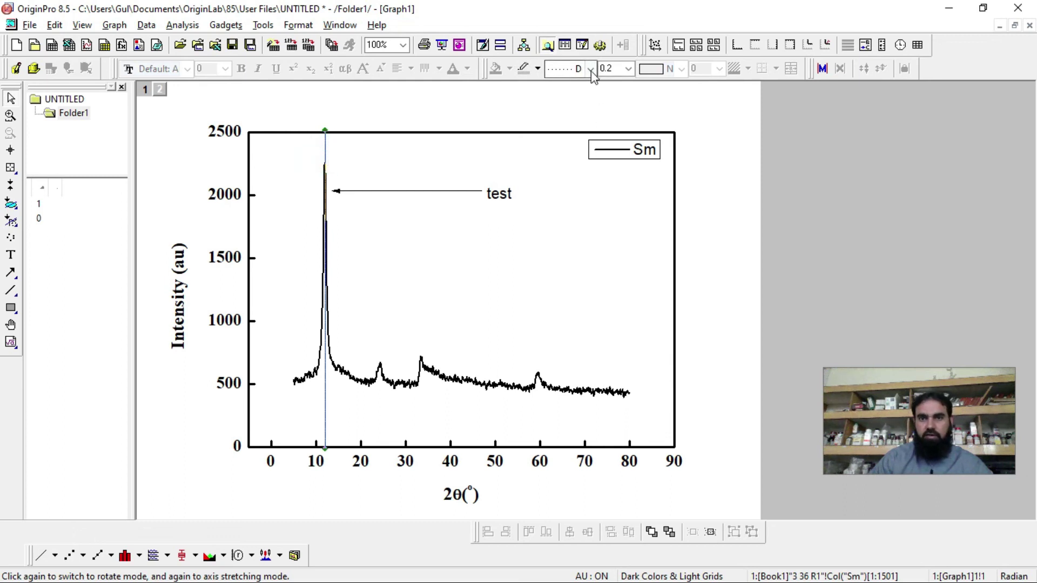
{"action": "left_click", "coordinate": [628, 70]}
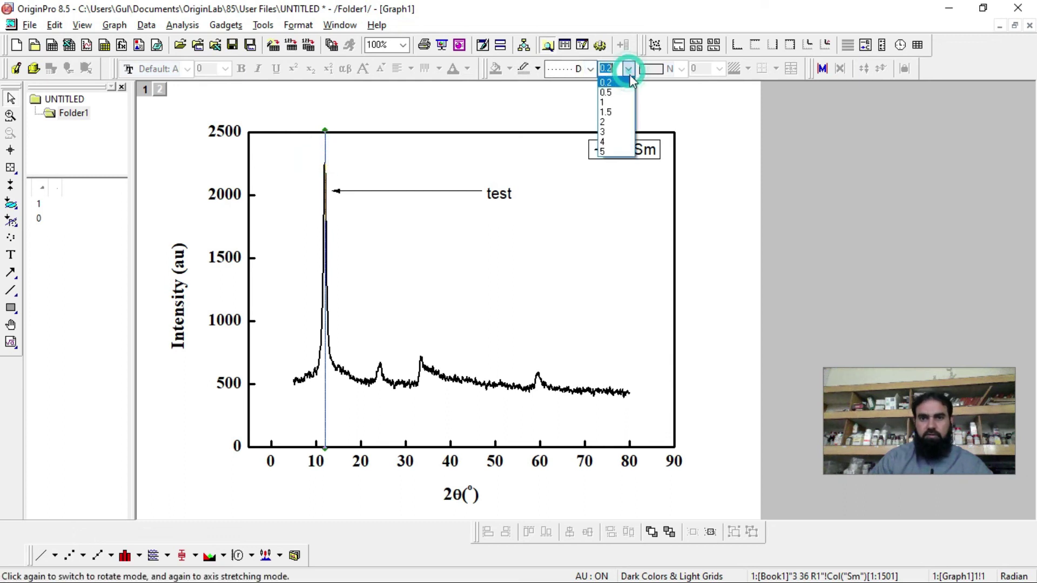
{"action": "left_click", "coordinate": [621, 106]}
{"action": "left_click", "coordinate": [426, 145]}
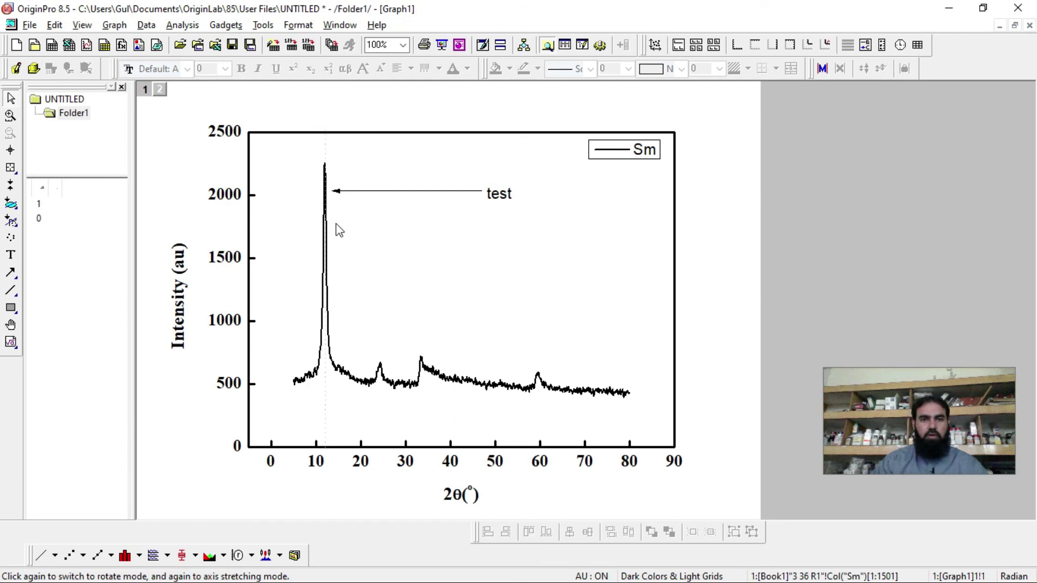
{"action": "left_click", "coordinate": [10, 117]}
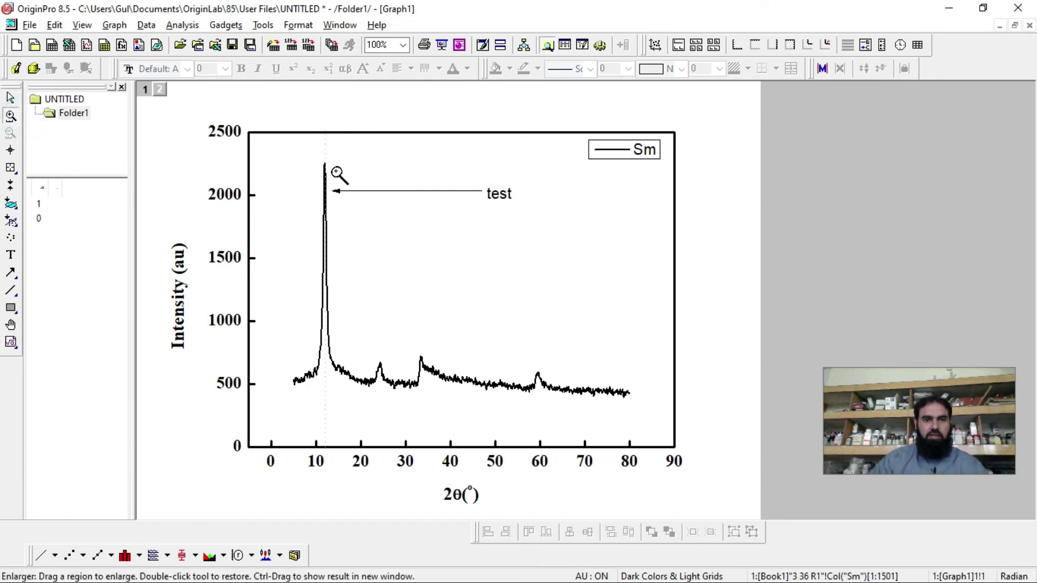
{"action": "left_click_drag", "start_coordinate": [289, 137], "coordinate": [355, 435]}
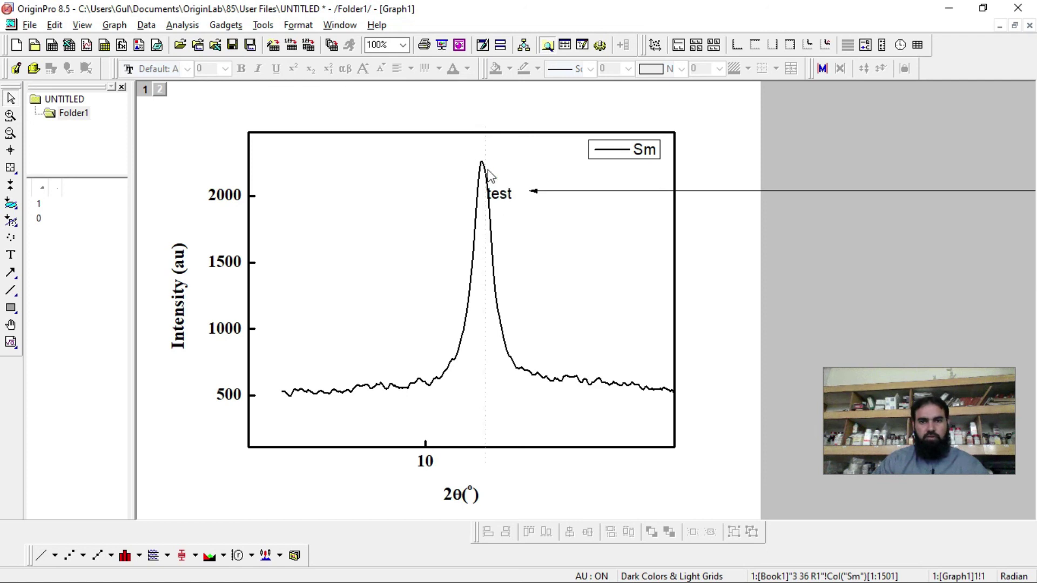
{"action": "left_click", "coordinate": [11, 134]}
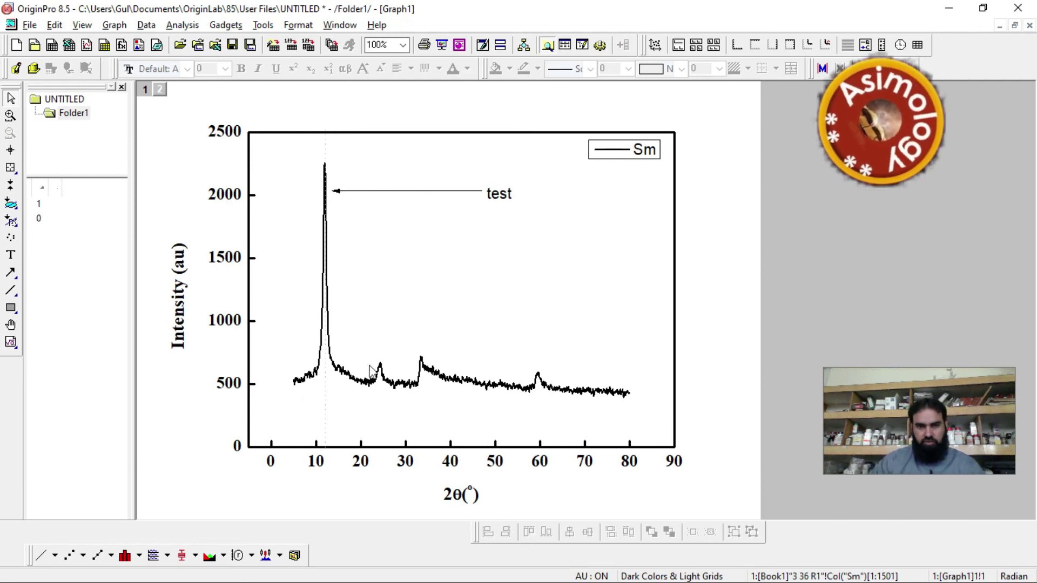
Set the x-axis scale to run from 5 to 80 and apply it
{"action": "double_click", "coordinate": [317, 467]}
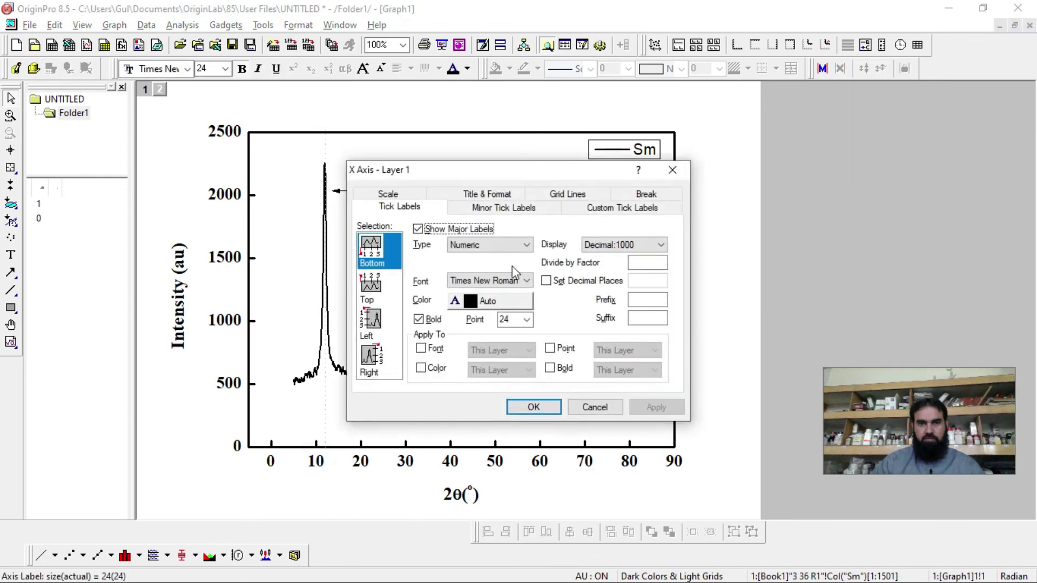
{"action": "left_click", "coordinate": [389, 194]}
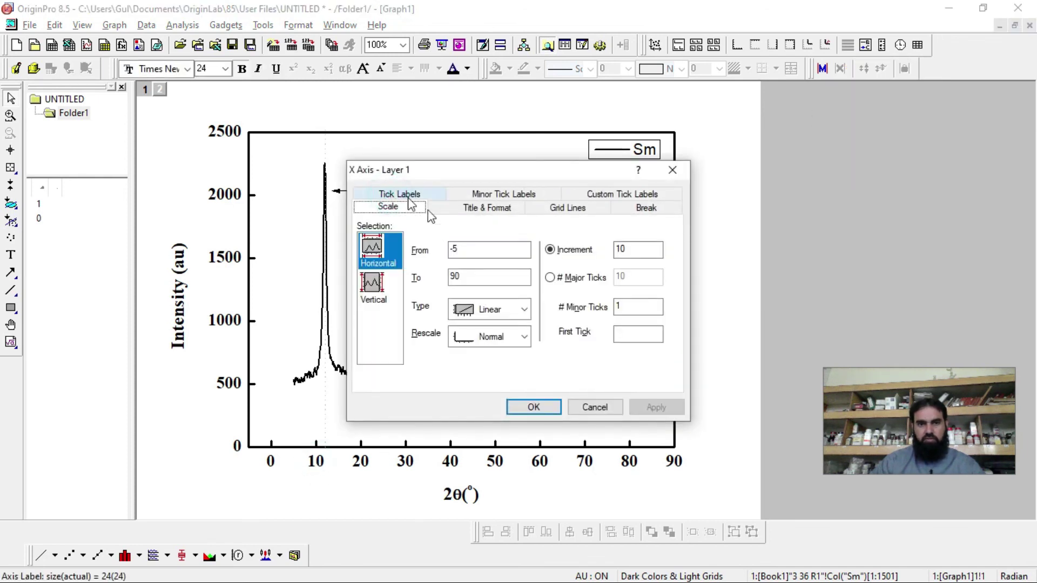
{"action": "left_click", "coordinate": [469, 250]}
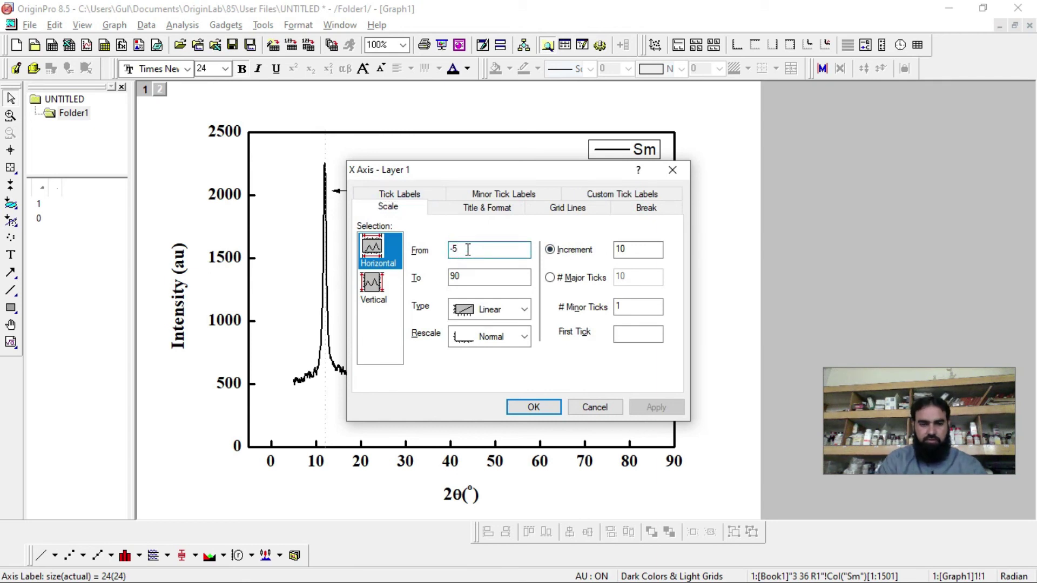
{"action": "key", "text": "BackSpace"}
{"action": "key", "text": "BackSpace"}
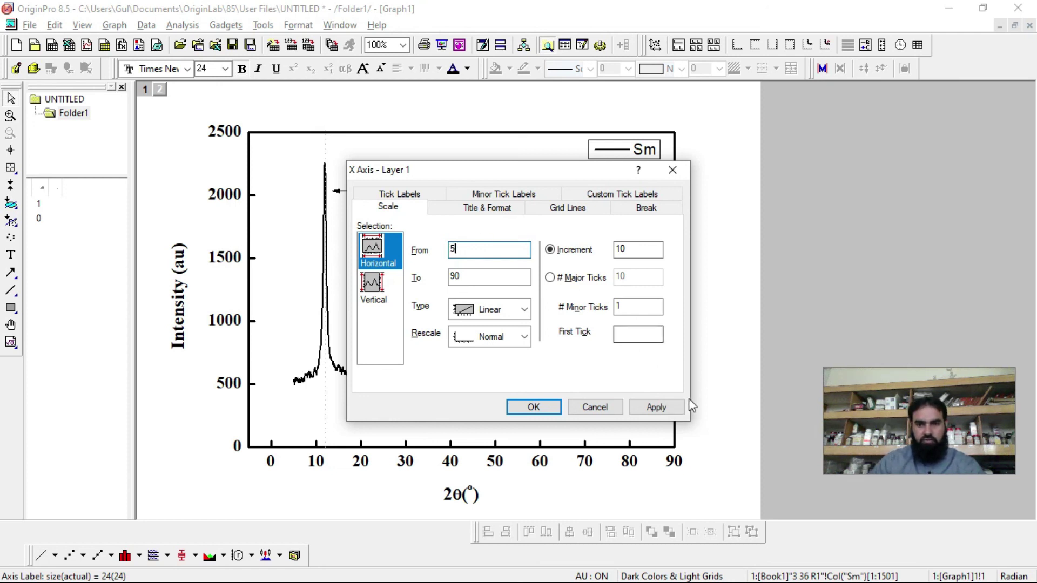
{"action": "left_click", "coordinate": [458, 278]}
{"action": "left_click", "coordinate": [458, 278]}
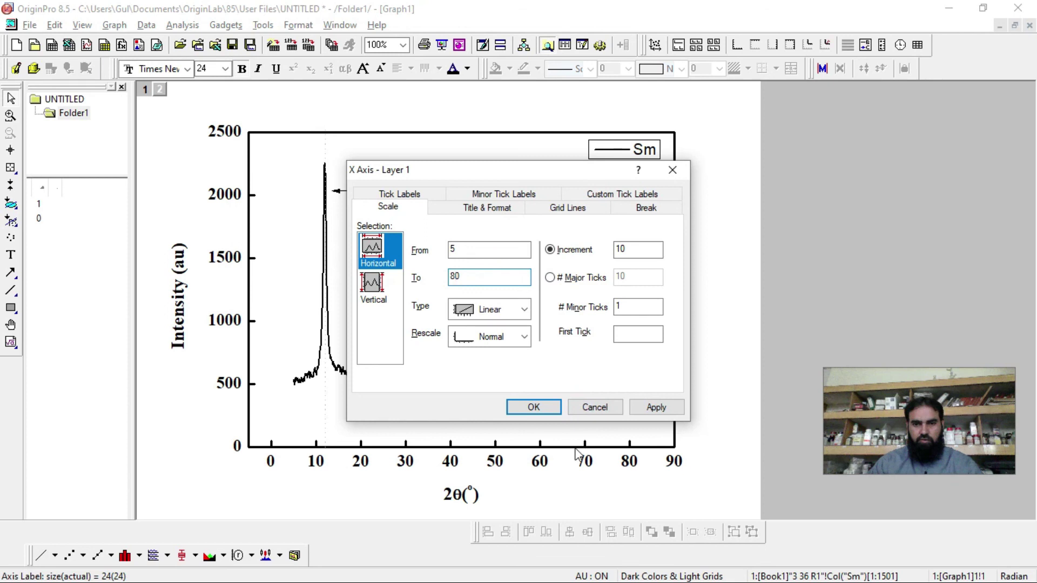
{"action": "left_click", "coordinate": [620, 250]}
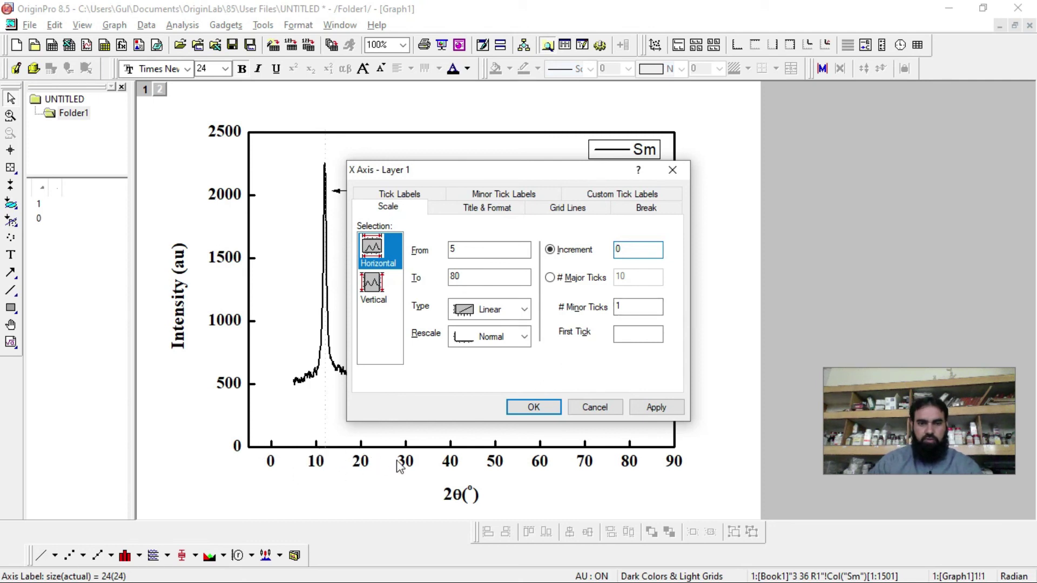
{"action": "type", "text": "2"}
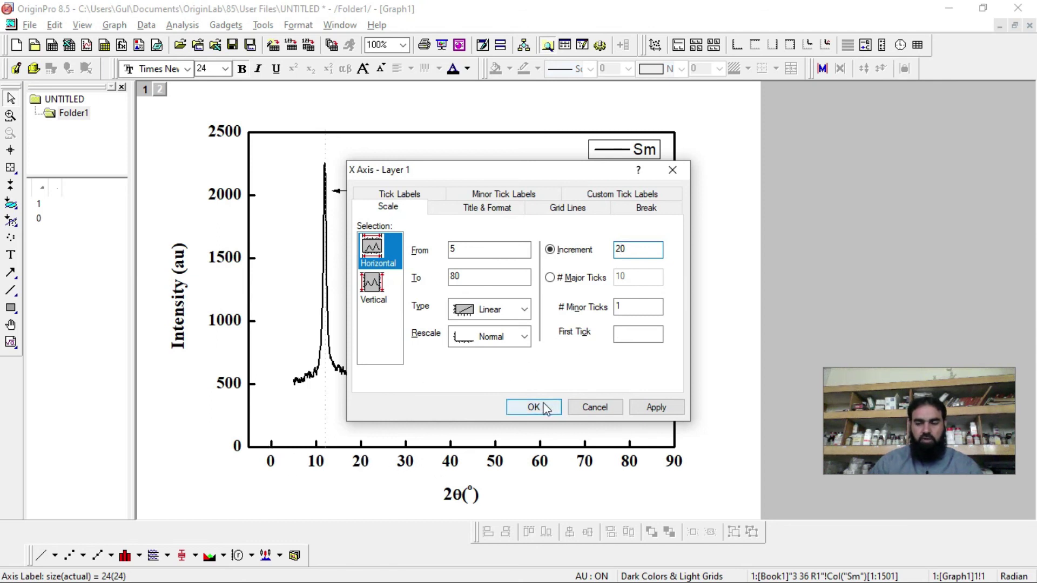
{"action": "type", "text": "5"}
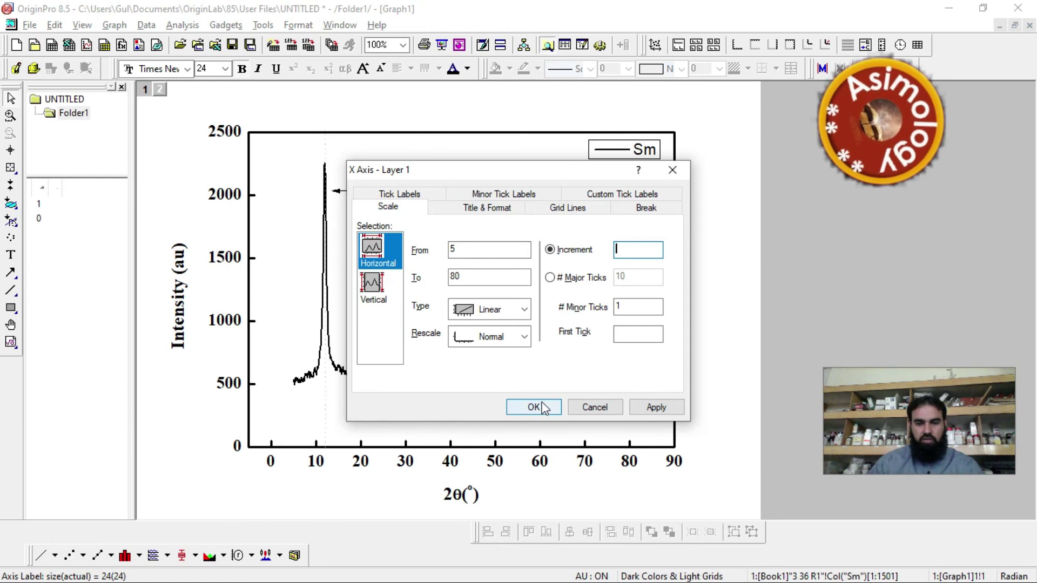
{"action": "left_click", "coordinate": [658, 412]}
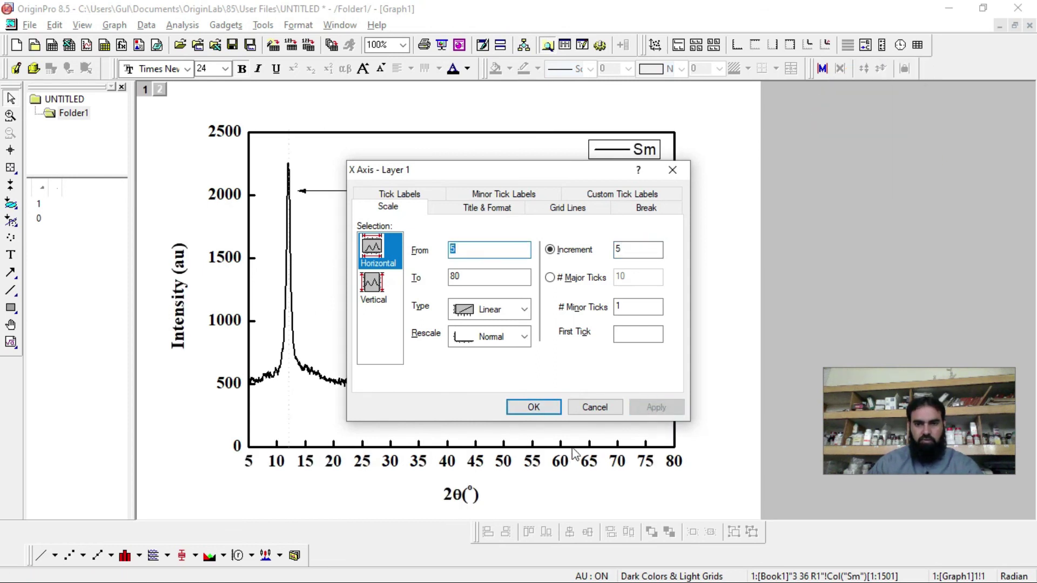
Change the major tick increment to 20 and close the axis dialog
{"action": "double_click", "coordinate": [616, 250]}
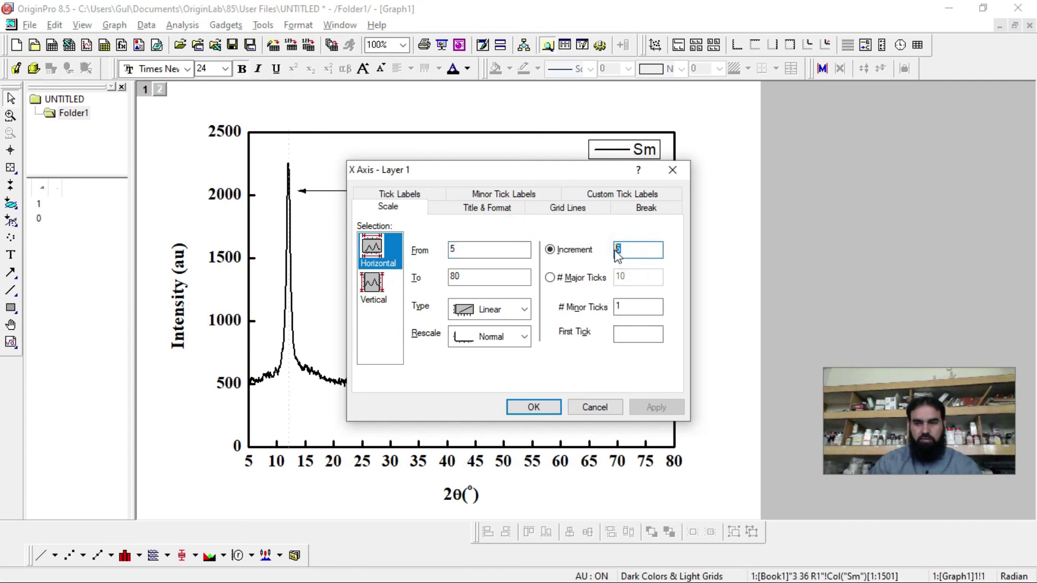
{"action": "type", "text": "15"}
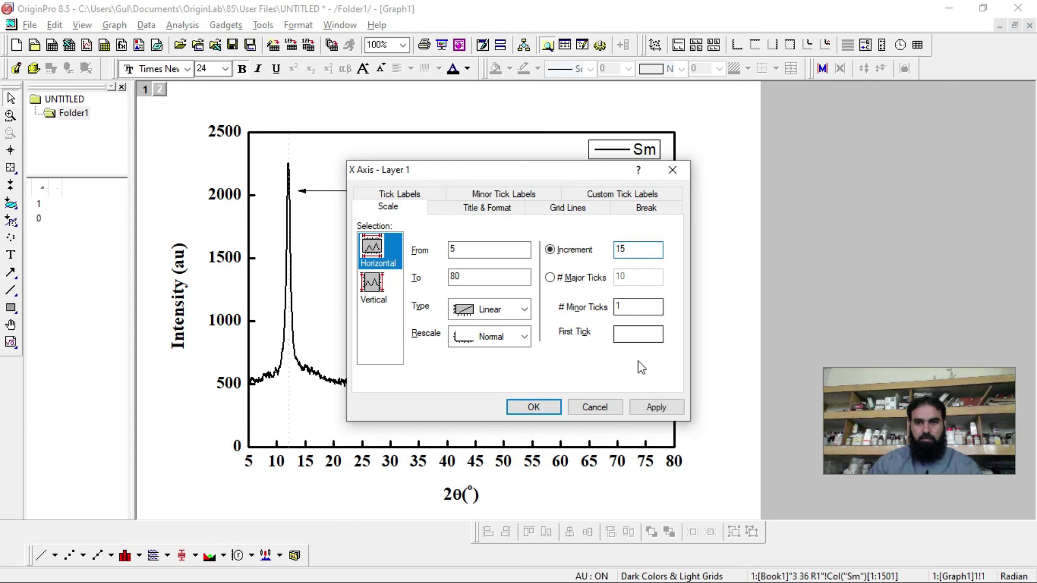
{"action": "left_click", "coordinate": [658, 407]}
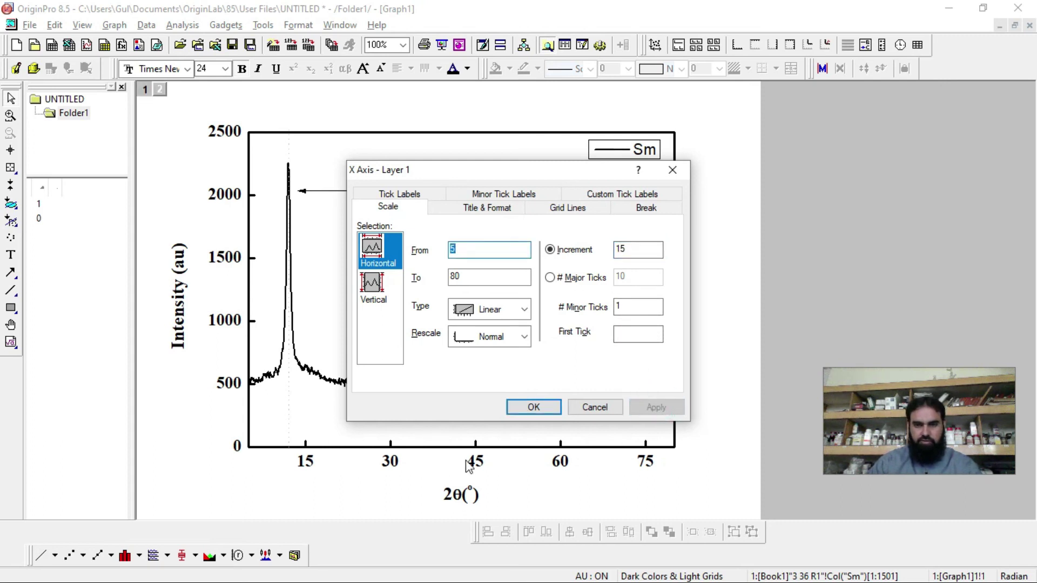
{"action": "left_click", "coordinate": [631, 251]}
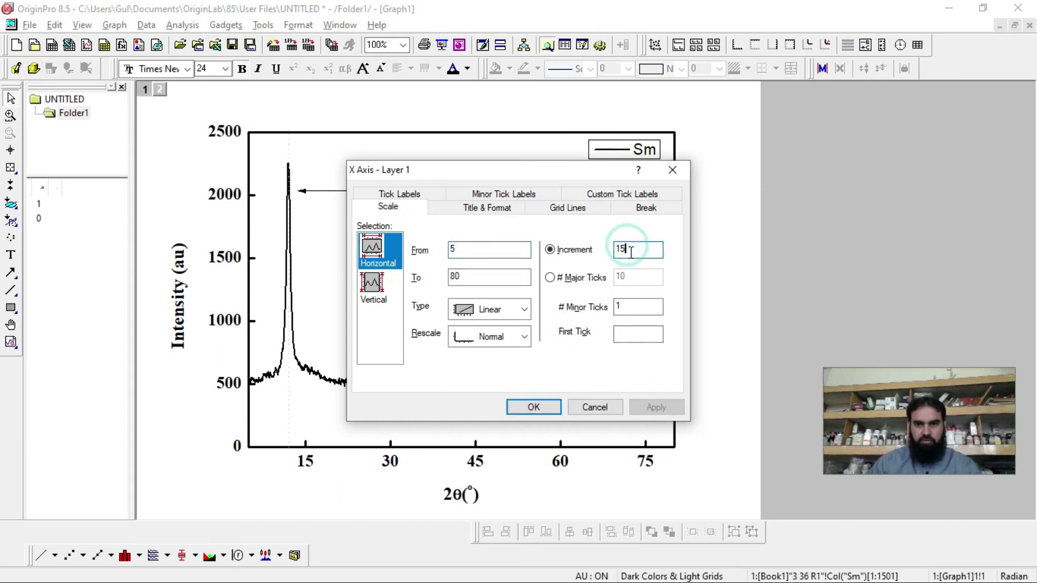
{"action": "type", "text": "20"}
{"action": "left_click", "coordinate": [665, 409]}
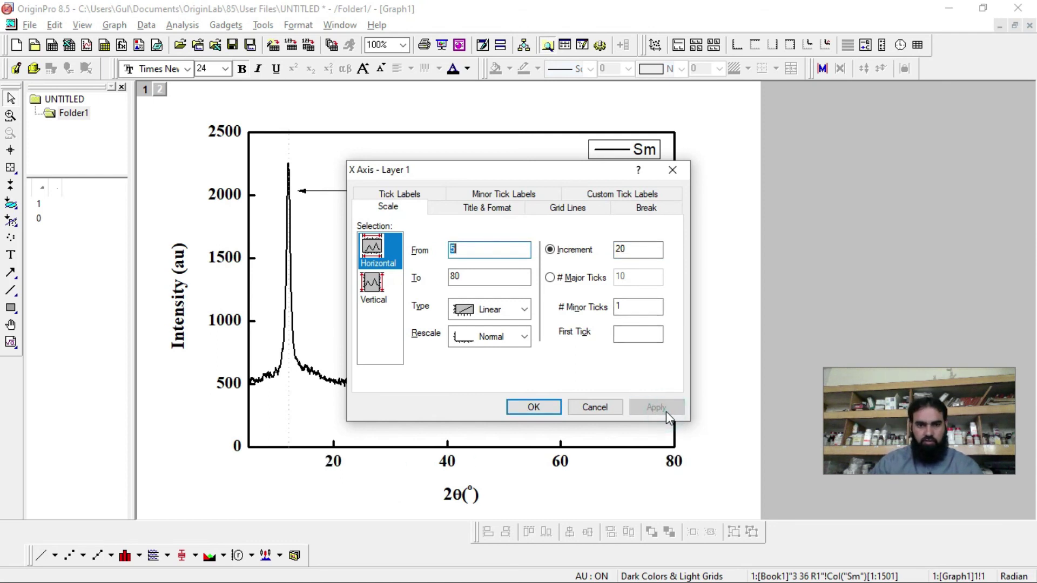
{"action": "left_click", "coordinate": [595, 407]}
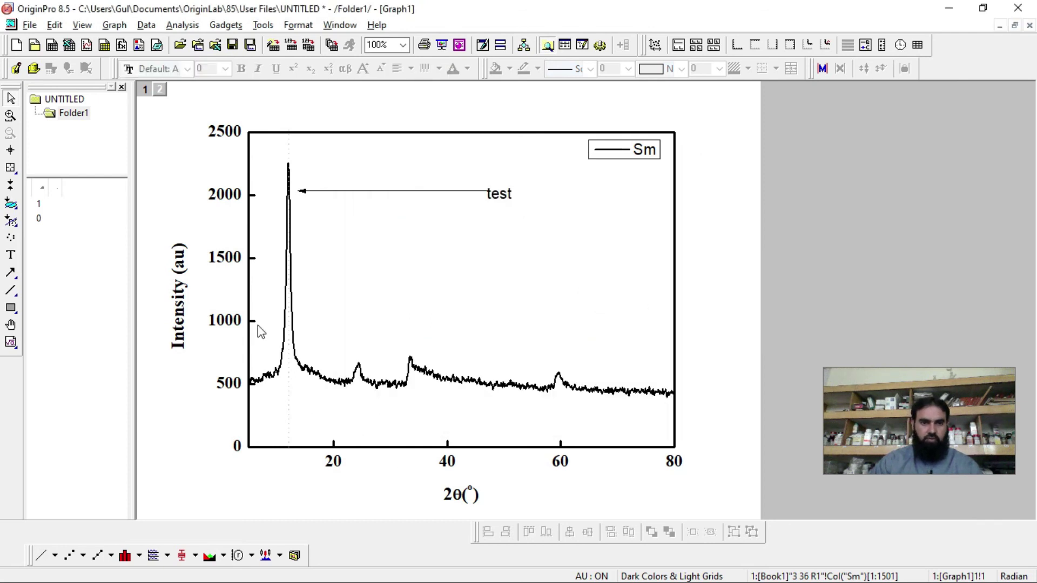